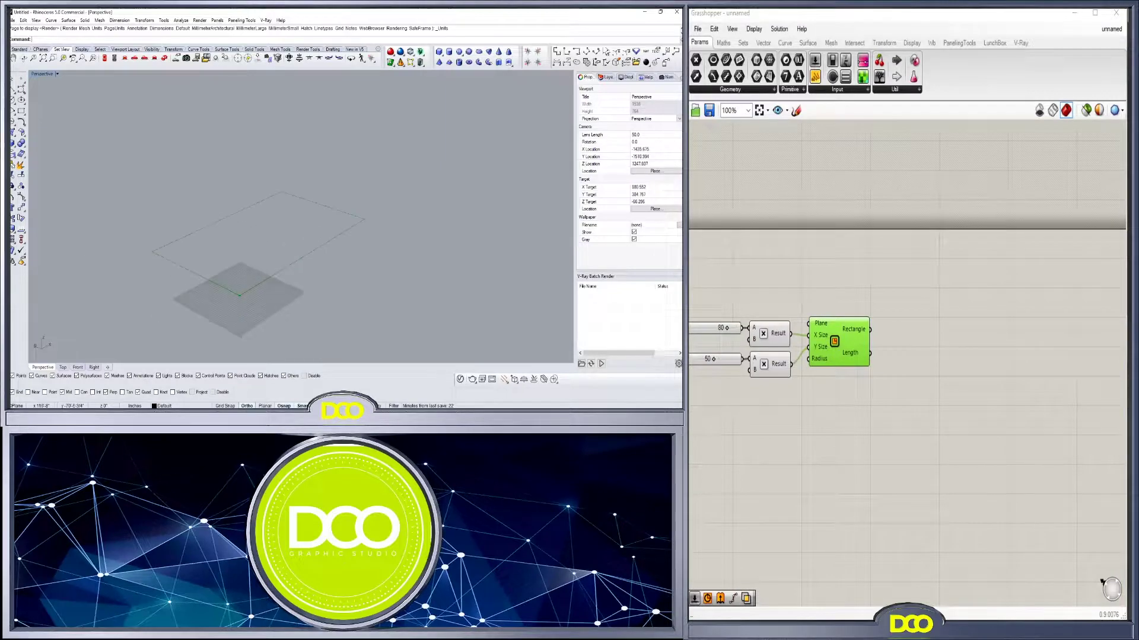
# Add a Box Rectangle component beside the rectangle component and feed it the Rectangle output
pyautogui.write('box')
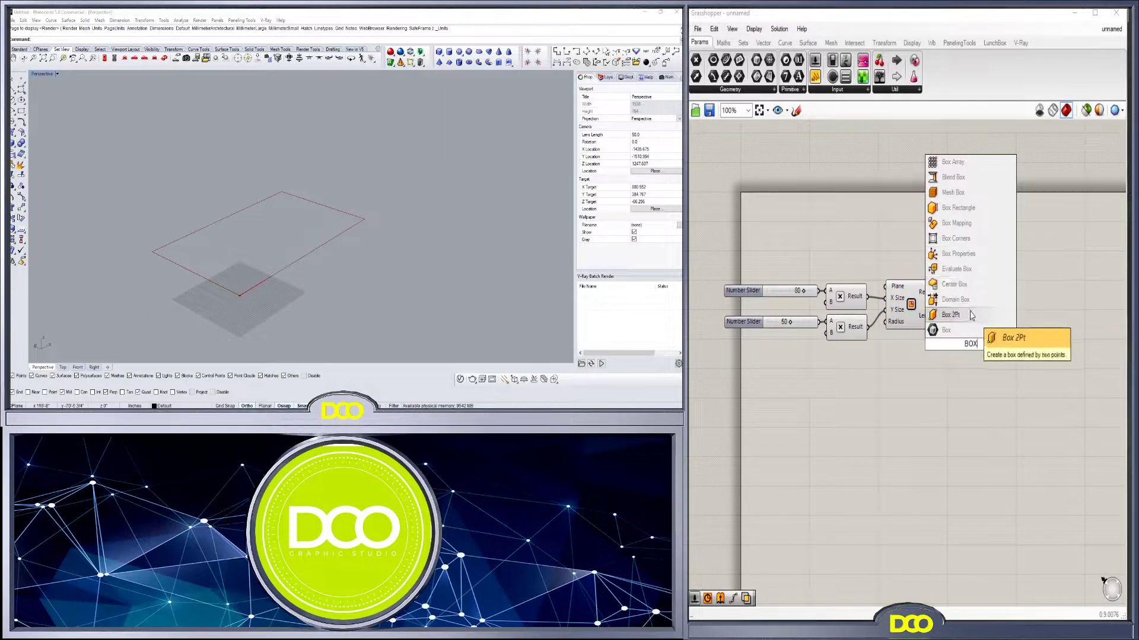
pyautogui.click(957, 208)
pyautogui.moveTo(946, 292); pyautogui.dragTo(973, 323)
# Duplicate a slider and multiplication pair, with the slider at 80, and feed its result into the box's Height input
pyautogui.moveTo(863, 359); pyautogui.dragTo(795, 313)
pyautogui.moveTo(854, 265); pyautogui.dragTo(788, 305)
pyautogui.keyDown('alt'); pyautogui.moveTo(859, 305); pyautogui.dragTo(973, 337); pyautogui.keyUp('alt')
pyautogui.click(1002, 389)
pyautogui.scroll(-1, 1003, 389)
pyautogui.click(933, 320)
pyautogui.moveTo(932, 320); pyautogui.dragTo(851, 368, button='right')
pyautogui.doubleClick(983, 348)
pyautogui.write('sc')
pyautogui.click(984, 340)
pyautogui.moveTo(941, 390); pyautogui.dragTo(992, 408)
pyautogui.click(1017, 416)
pyautogui.press('Delete')
# Add a Scale NU component and feed the box into its Geometry input
pyautogui.doubleClick(1003, 422)
pyautogui.write('sc')
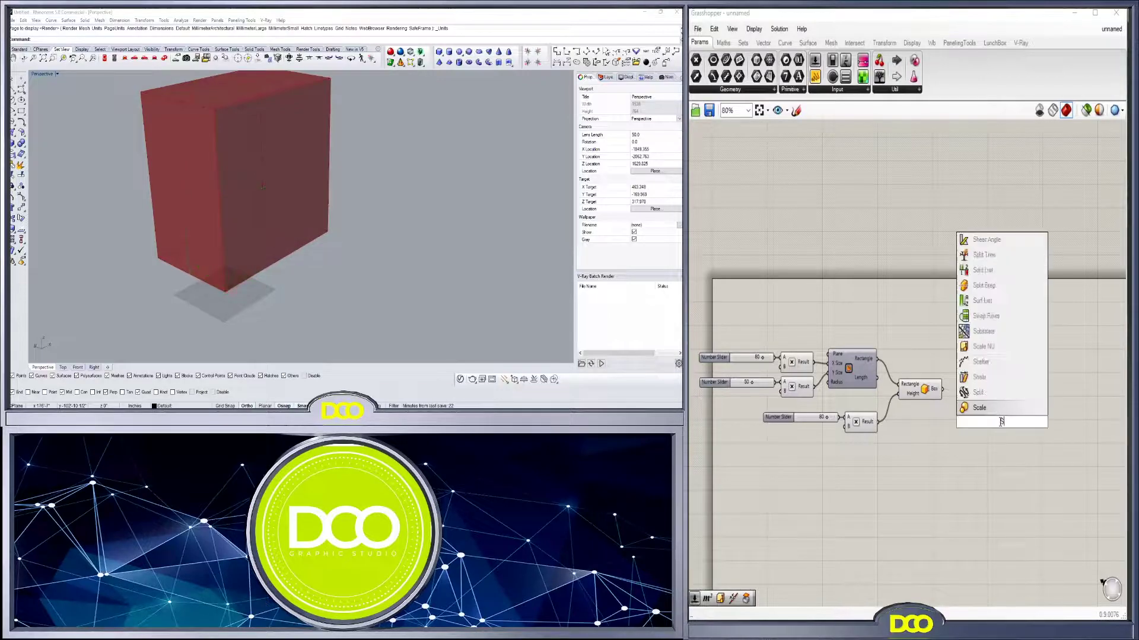
pyautogui.click(1001, 392)
pyautogui.scroll(2, 917, 435)
# Add an Area component for the box and use its Centroid as the Plane input of Scale NU
pyautogui.doubleClick(919, 427)
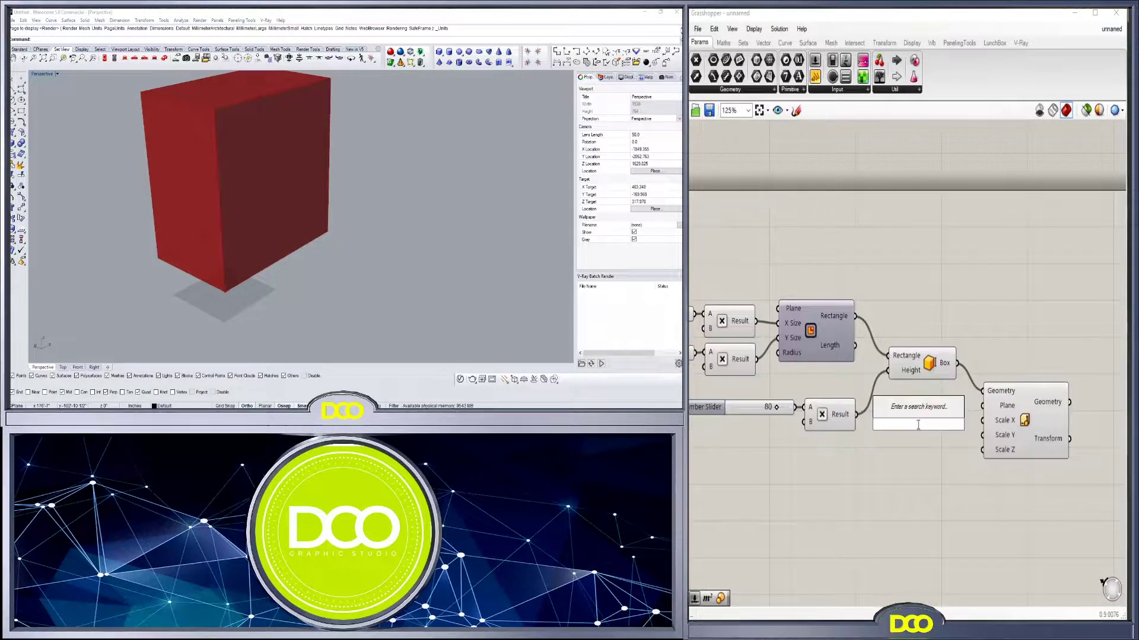
pyautogui.write('area')
pyautogui.click(929, 404)
pyautogui.moveTo(957, 363); pyautogui.dragTo(876, 424)
pyautogui.moveTo(980, 475); pyautogui.dragTo(907, 478, button='right')
pyautogui.moveTo(928, 482); pyautogui.dragTo(850, 436)
pyautogui.moveTo(845, 428); pyautogui.dragTo(943, 404)
pyautogui.click(951, 483)
pyautogui.moveTo(951, 482); pyautogui.dragTo(838, 491, button='right')
pyautogui.moveTo(954, 409); pyautogui.dragTo(977, 401)
pyautogui.moveTo(872, 419); pyautogui.dragTo(918, 391)
# Add a number slider at 0.000 below the Area component and duplicate it to make three stacked sliders
pyautogui.click(821, 487)
pyautogui.moveTo(821, 487); pyautogui.dragTo(947, 450, button='right')
pyautogui.doubleClick(956, 444)
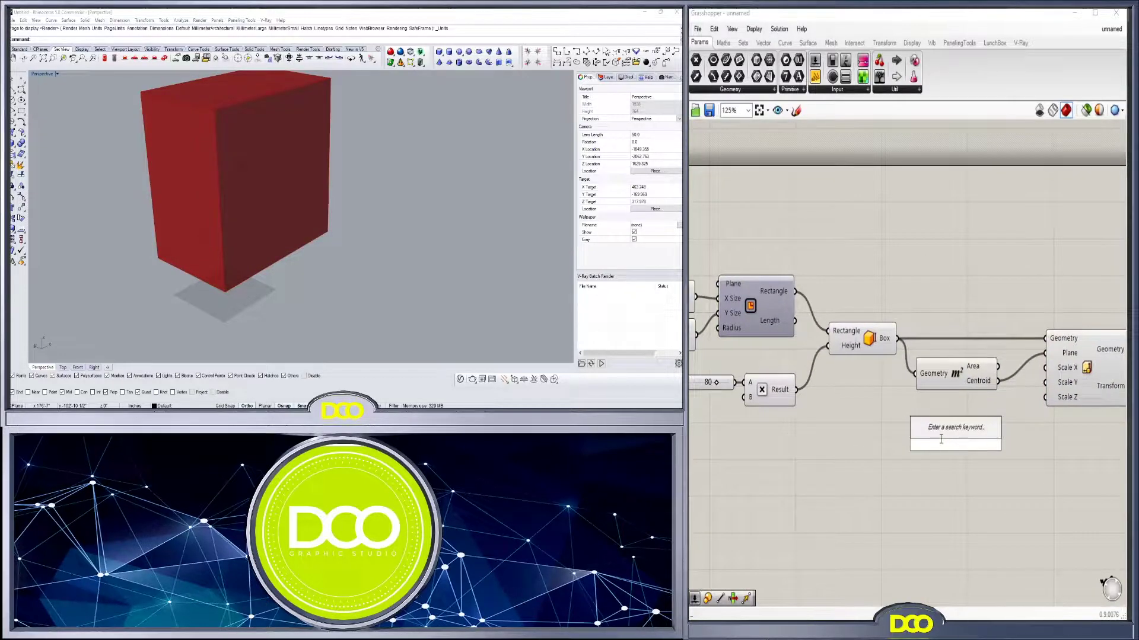
pyautogui.press('Return')
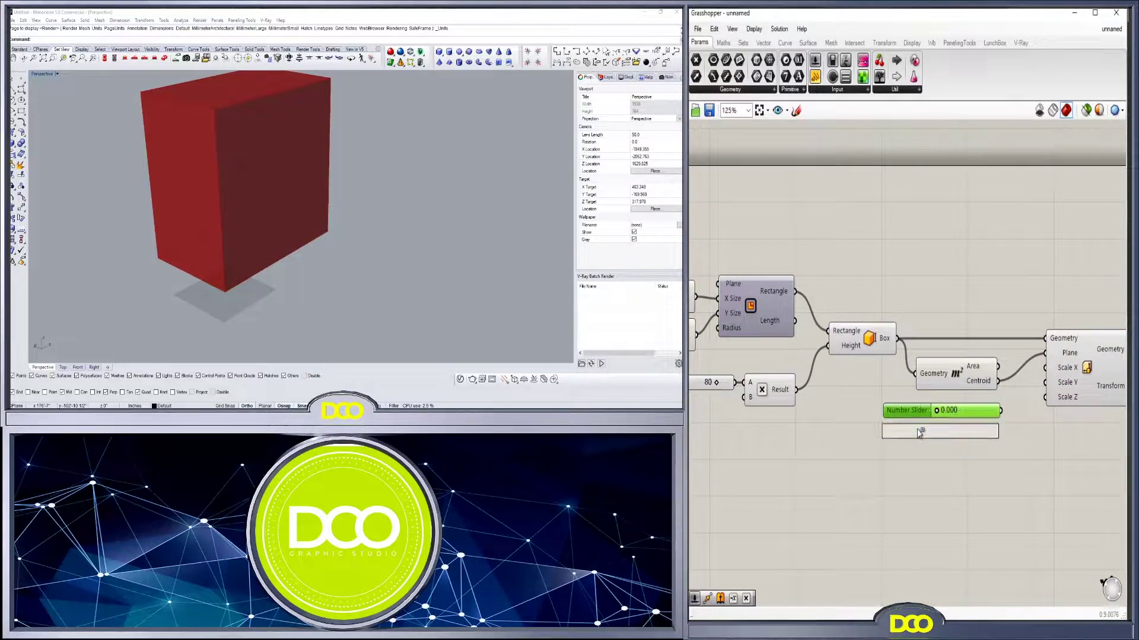
pyautogui.moveTo(917, 431); pyautogui.dragTo(908, 446)
pyautogui.click(903, 455)
pyautogui.click(1024, 463)
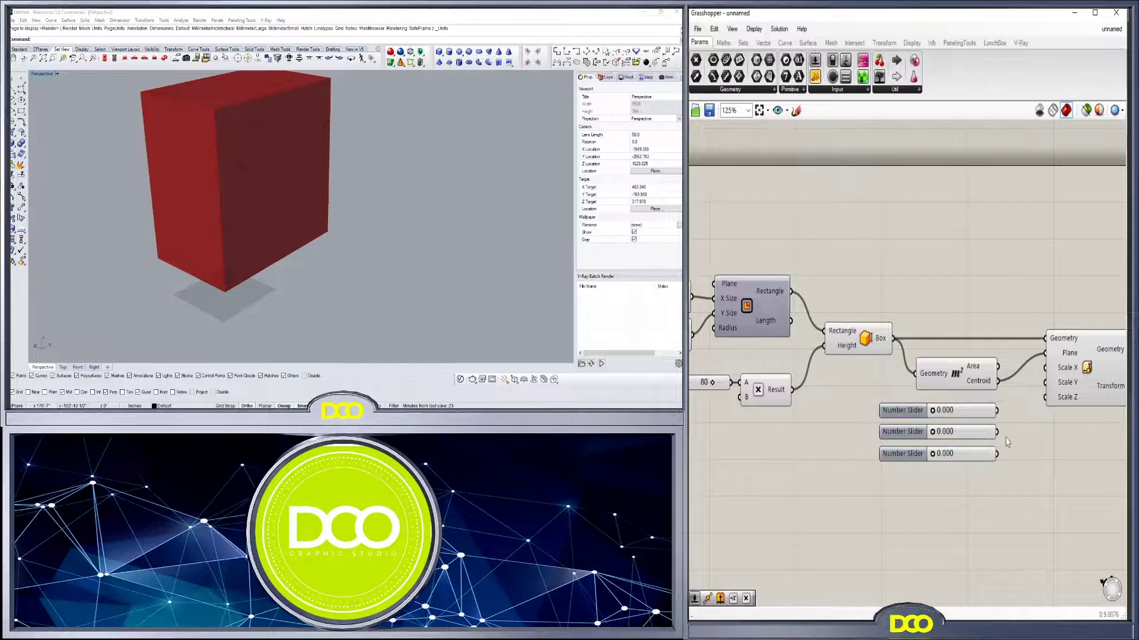
# Connect the three number sliders to the Scale X, Scale Y and Scale Z inputs
pyautogui.moveTo(997, 411); pyautogui.dragTo(1045, 367)
pyautogui.moveTo(998, 453); pyautogui.dragTo(1045, 397)
pyautogui.click(1089, 378)
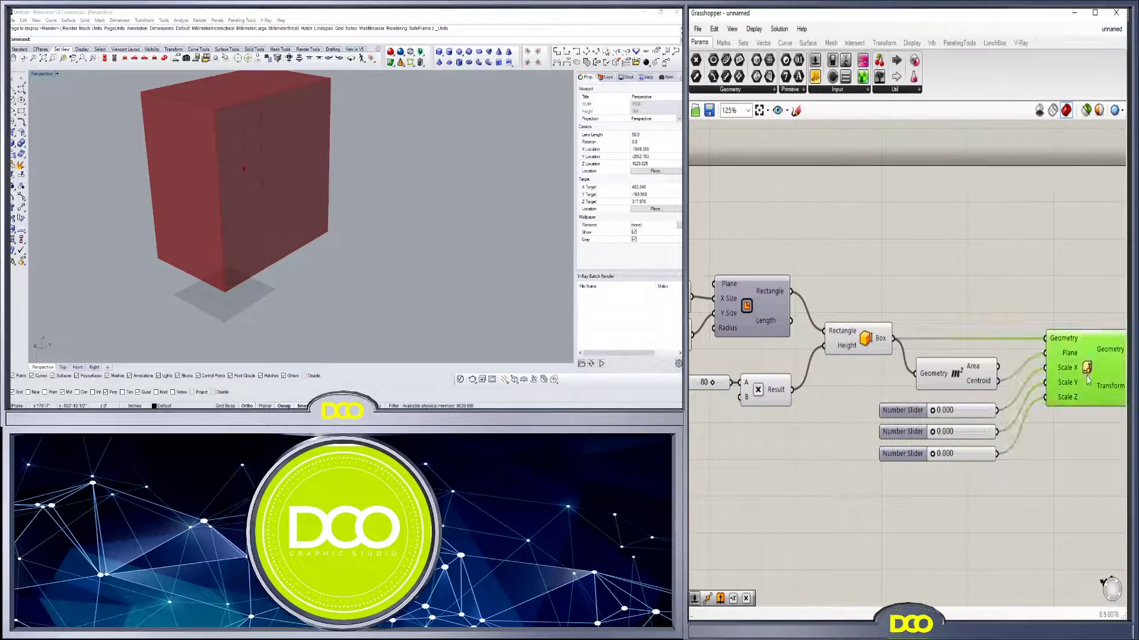
# Set the Scale X slider to 1.500 and the Scale Y and Scale Z sliders to 0.900
pyautogui.scroll(2, 951, 425)
pyautogui.click(947, 415)
pyautogui.moveTo(868, 472); pyautogui.dragTo(906, 470)
pyautogui.click(1064, 415)
pyautogui.scroll(3, 911, 456)
pyautogui.scroll(-2, 905, 478)
pyautogui.scroll(1, 947, 474)
pyautogui.moveTo(911, 427); pyautogui.dragTo(896, 428)
pyautogui.moveTo(911, 386); pyautogui.dragTo(961, 386)
pyautogui.scroll(-2, 961, 504)
# Add a Solid Difference component that subtracts the scaled geometry from the original box
pyautogui.doubleClick(961, 252)
pyautogui.write('diff')
pyautogui.press('Return')
pyautogui.scroll(-2, 1005, 302)
pyautogui.moveTo(976, 270); pyautogui.dragTo(1027, 321)
pyautogui.click(949, 358)
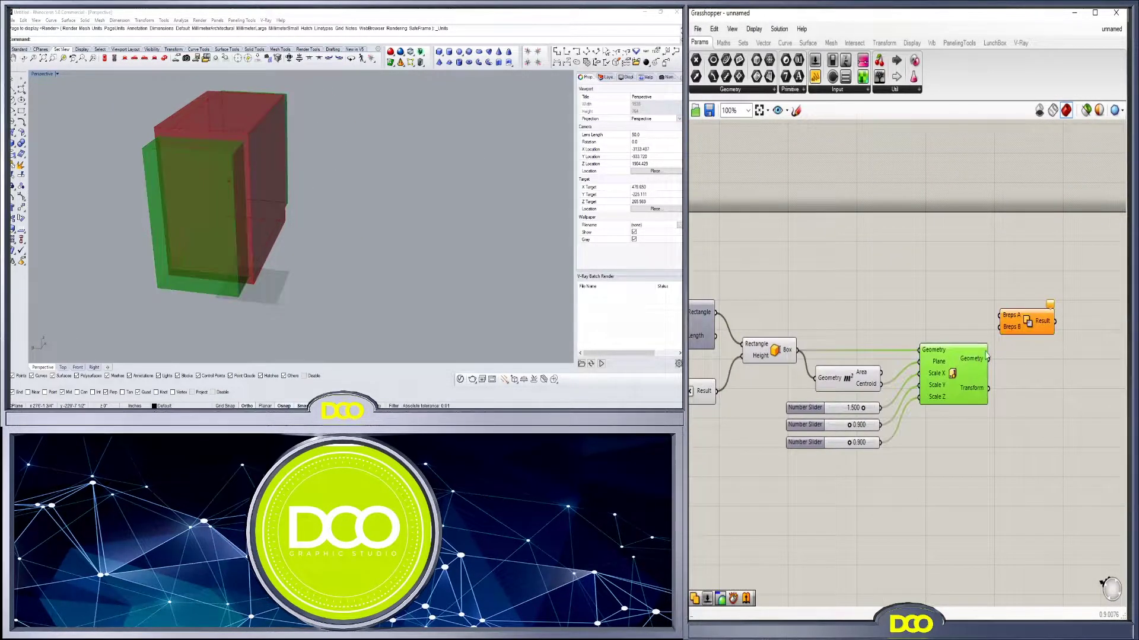
pyautogui.moveTo(798, 351); pyautogui.dragTo(1000, 315)
pyautogui.click(996, 415)
# Turn off the preview of every component except the Solid Difference
pyautogui.scroll(-2, 996, 414)
pyautogui.moveTo(1012, 409); pyautogui.dragTo(1070, 351, button='right')
pyautogui.moveTo(1091, 413); pyautogui.dragTo(752, 267)
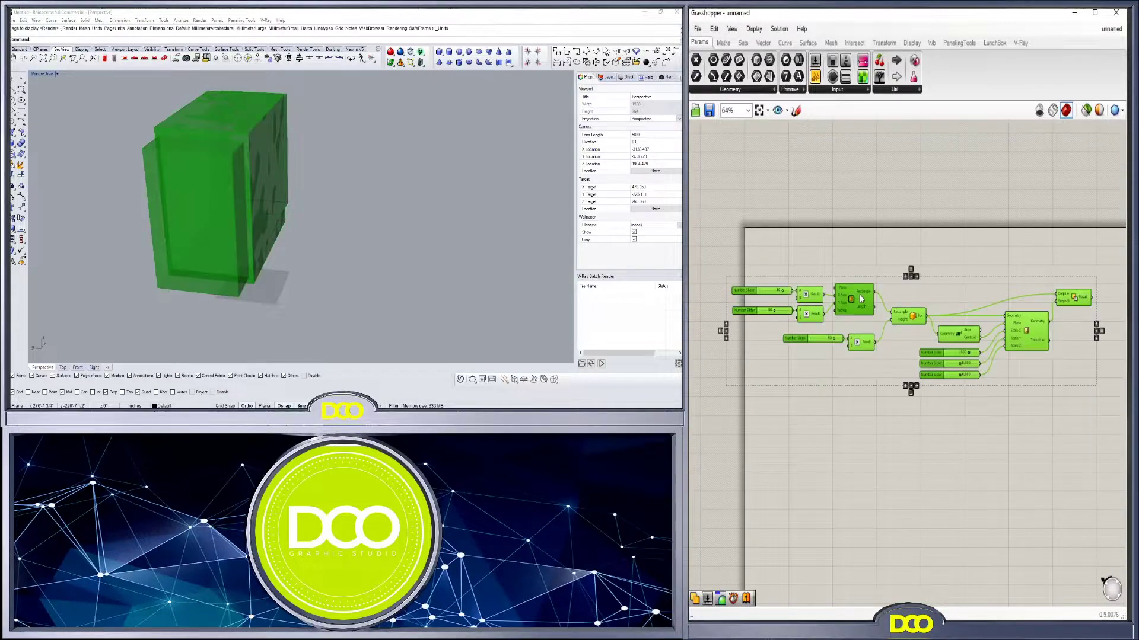
pyautogui.moveTo(854, 299); pyautogui.dragTo(885, 281)
pyautogui.click(1007, 452)
pyautogui.moveTo(1008, 451); pyautogui.dragTo(910, 462, button='right')
pyautogui.moveTo(965, 379); pyautogui.dragTo(737, 261)
pyautogui.middleClick(738, 261)
pyautogui.click(761, 259)
pyautogui.click(735, 241)
pyautogui.moveTo(299, 178); pyautogui.dragTo(273, 170, button='right')
pyautogui.doubleClick(1062, 342)
pyautogui.write('INTE')
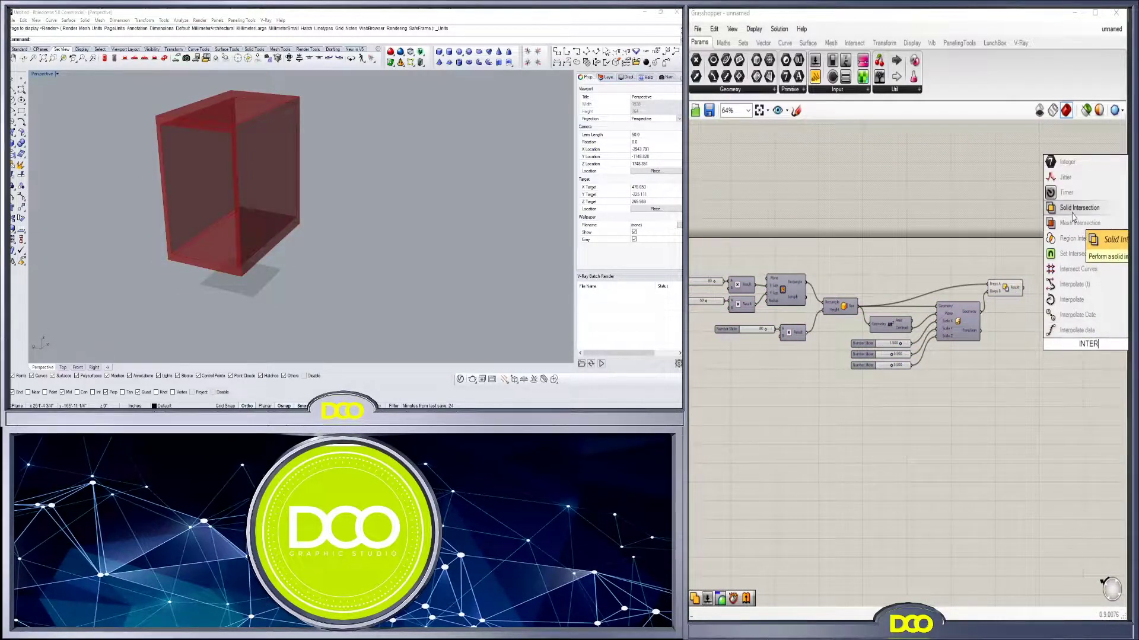
pyautogui.write('R')
# Add a Brep | Brep intersection component and connect the scaled geometry and the original box to it
pyautogui.click(854, 43)
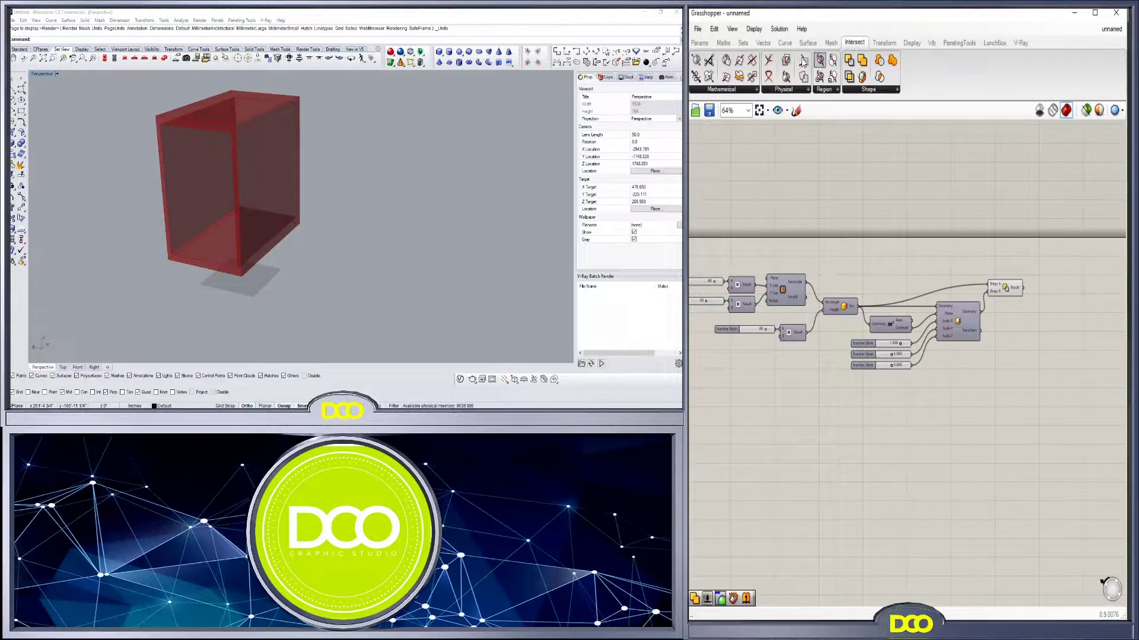
pyautogui.click(783, 89)
pyautogui.click(799, 168)
pyautogui.click(1053, 344)
pyautogui.scroll(3, 1050, 339)
pyautogui.click(964, 244)
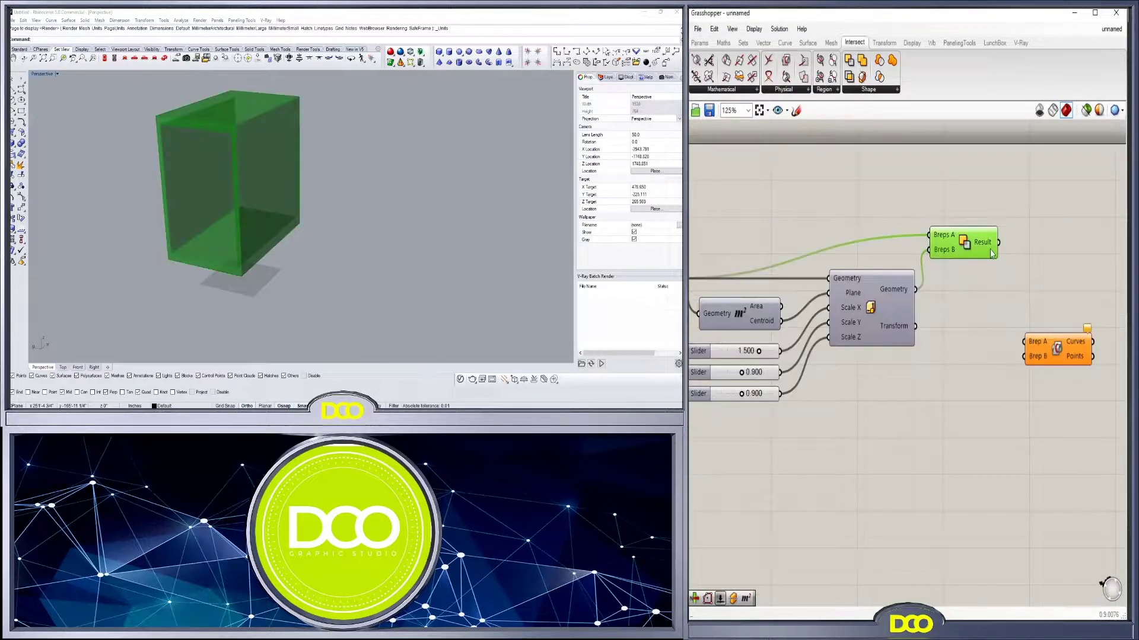
pyautogui.scroll(-3, 989, 281)
pyautogui.moveTo(952, 285); pyautogui.dragTo(1007, 313)
pyautogui.moveTo(1013, 315); pyautogui.dragTo(1008, 307)
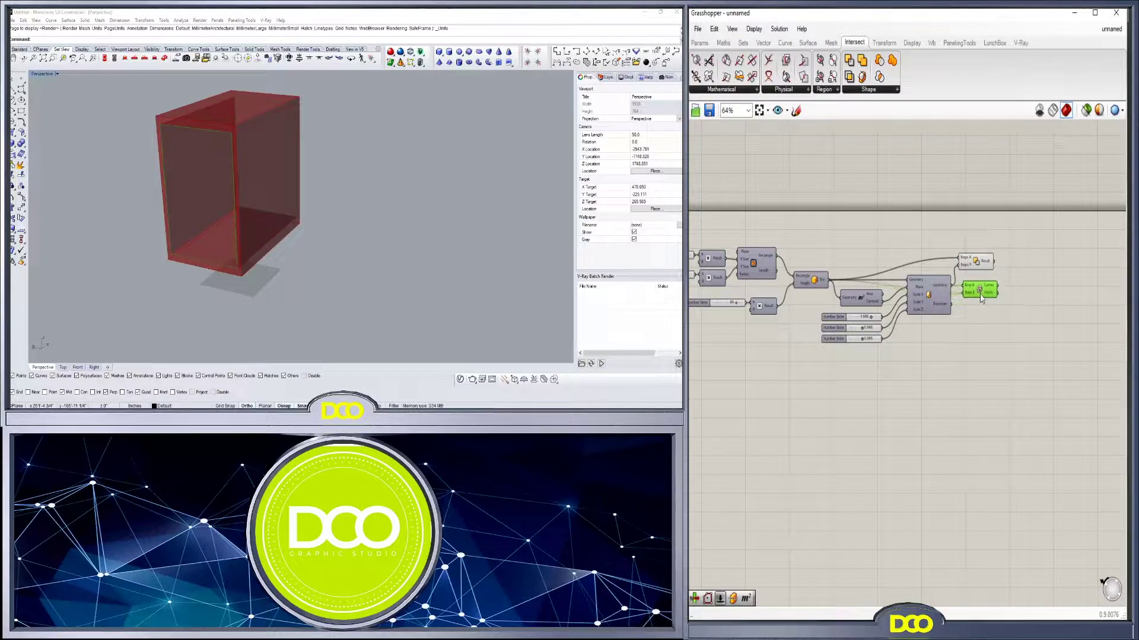
# Arrange the Brep | Brep intersection component directly above the Solid Difference component
pyautogui.scroll(2, 971, 268)
pyautogui.moveTo(1017, 299); pyautogui.dragTo(978, 238)
pyautogui.moveTo(978, 238); pyautogui.dragTo(1010, 254)
pyautogui.click(994, 211)
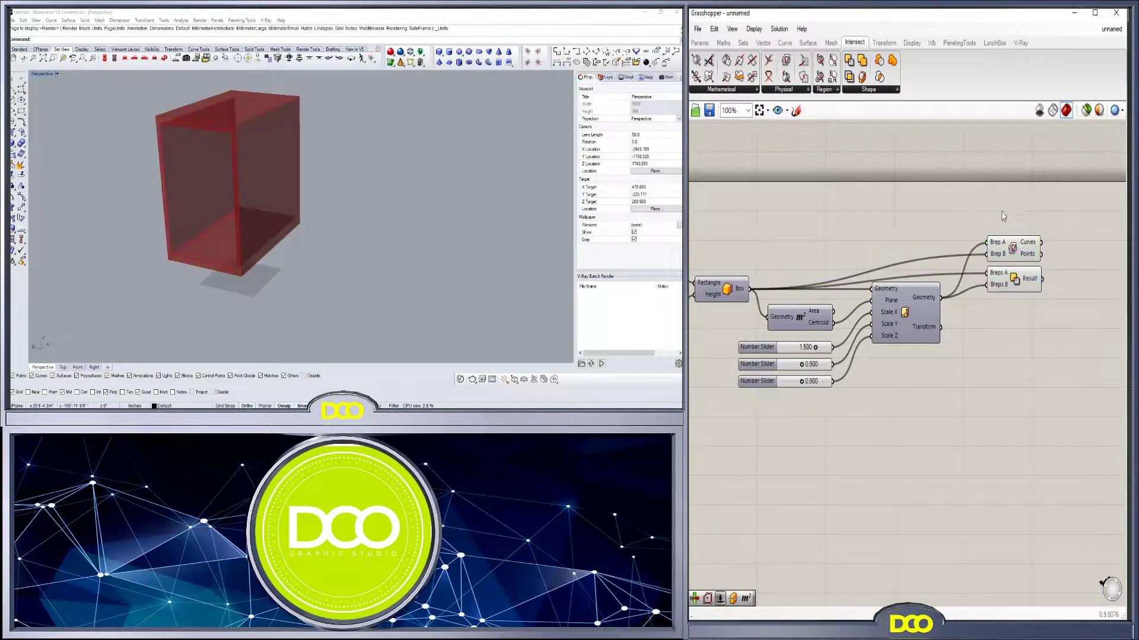
pyautogui.moveTo(361, 214); pyautogui.dragTo(415, 224, button='right')
pyautogui.moveTo(1053, 285); pyautogui.dragTo(844, 333, button='right')
pyautogui.click(807, 298)
pyautogui.scroll(3, 838, 337)
pyautogui.doubleClick(940, 303)
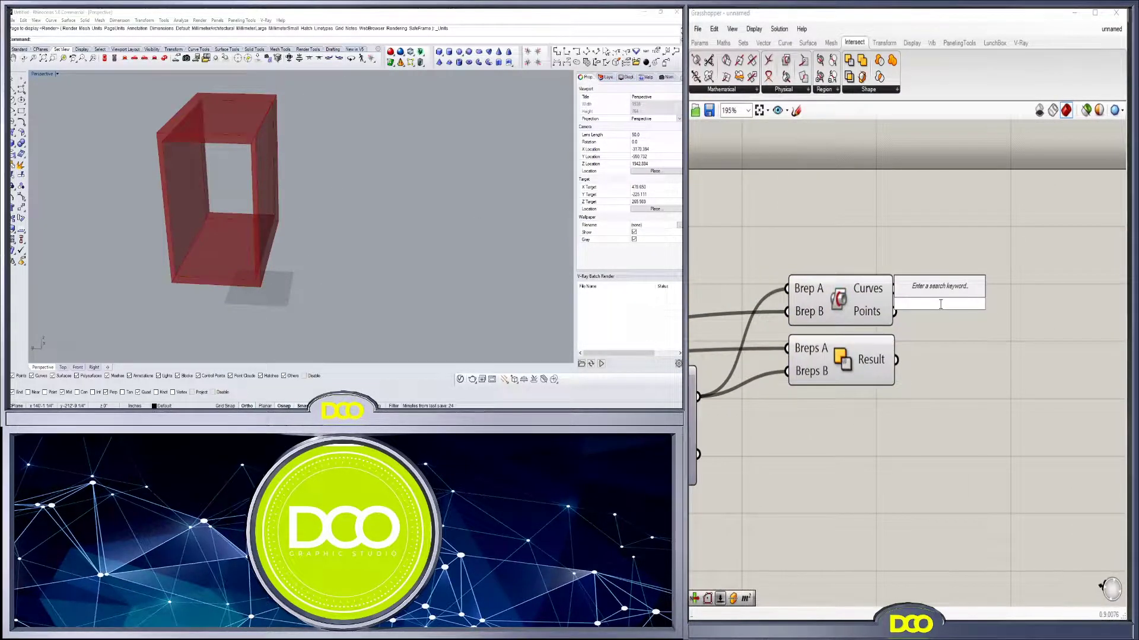
pyautogui.write('BOUND')
pyautogui.click(952, 274)
pyautogui.press('Delete')
# Add a Boundary Surfaces component and feed the intersection Curves into its Edges input
pyautogui.doubleClick(977, 303)
pyautogui.write('BOUND')
pyautogui.click(962, 289)
pyautogui.moveTo(894, 289); pyautogui.dragTo(968, 294)
pyautogui.moveTo(1022, 344); pyautogui.dragTo(928, 390, button='right')
pyautogui.click(894, 375)
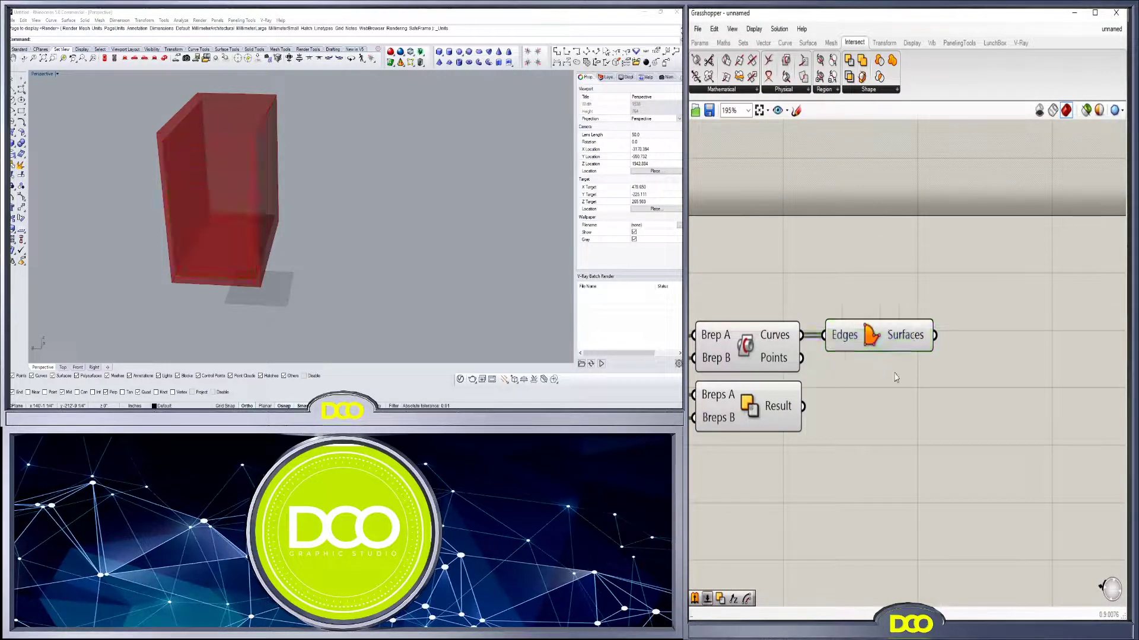
# Add a Move component and place it well apart from the Boundary Surfaces component
pyautogui.moveTo(344, 225); pyautogui.dragTo(331, 189, button='right')
pyautogui.doubleClick(1035, 342)
pyautogui.write('MOVE')
pyautogui.click(1030, 328)
pyautogui.moveTo(1000, 417); pyautogui.dragTo(885, 441, button='right')
pyautogui.moveTo(901, 371); pyautogui.dragTo(1091, 375)
pyautogui.click(927, 444)
# Feed the boundary surfaces into Move's Geometry input and, through a new Amplitude component's Vector input, into its Motion input
pyautogui.doubleClick(931, 419)
pyautogui.write('AMP')
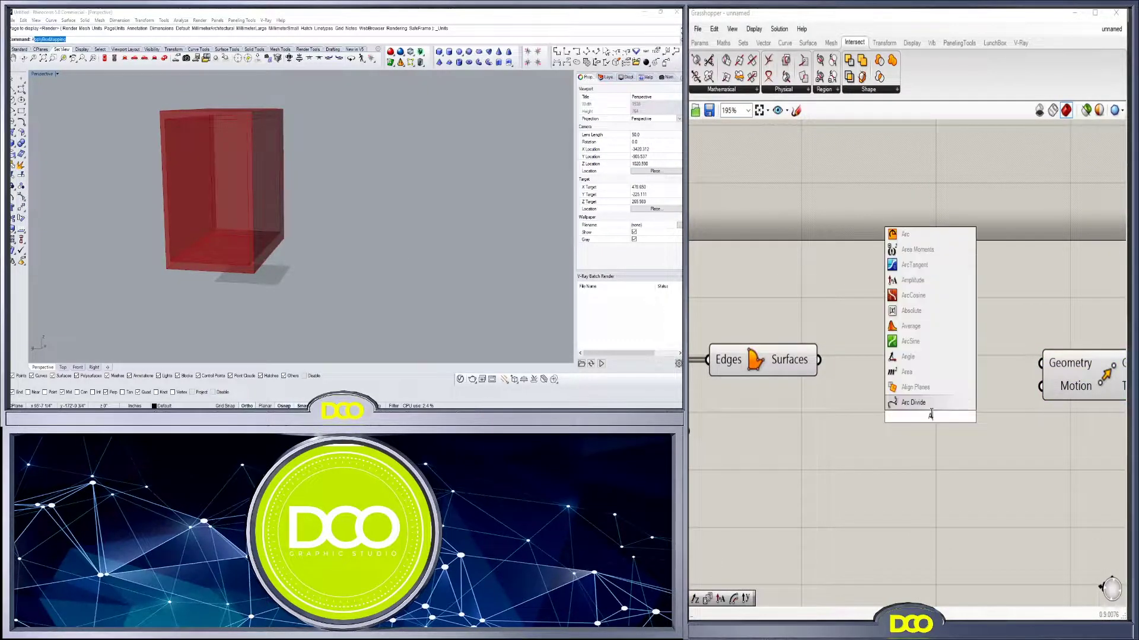
pyautogui.click(922, 403)
pyautogui.moveTo(864, 403); pyautogui.dragTo(867, 405)
pyautogui.moveTo(992, 417); pyautogui.dragTo(1041, 387)
pyautogui.click(1074, 384)
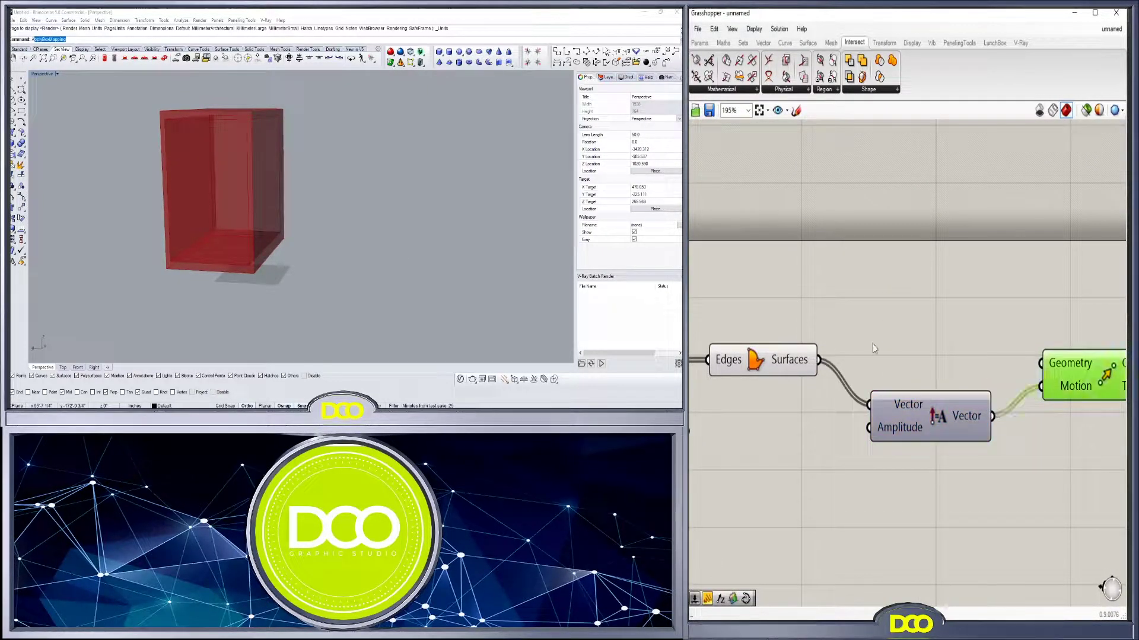
pyautogui.moveTo(1086, 335); pyautogui.dragTo(1041, 363)
# Add a number slider at 24 and a Negative component beside it
pyautogui.scroll(5, 109, 266)
pyautogui.scroll(-4, 1009, 399)
pyautogui.doubleClick(1005, 403)
pyautogui.write('N')
pyautogui.press('Return')
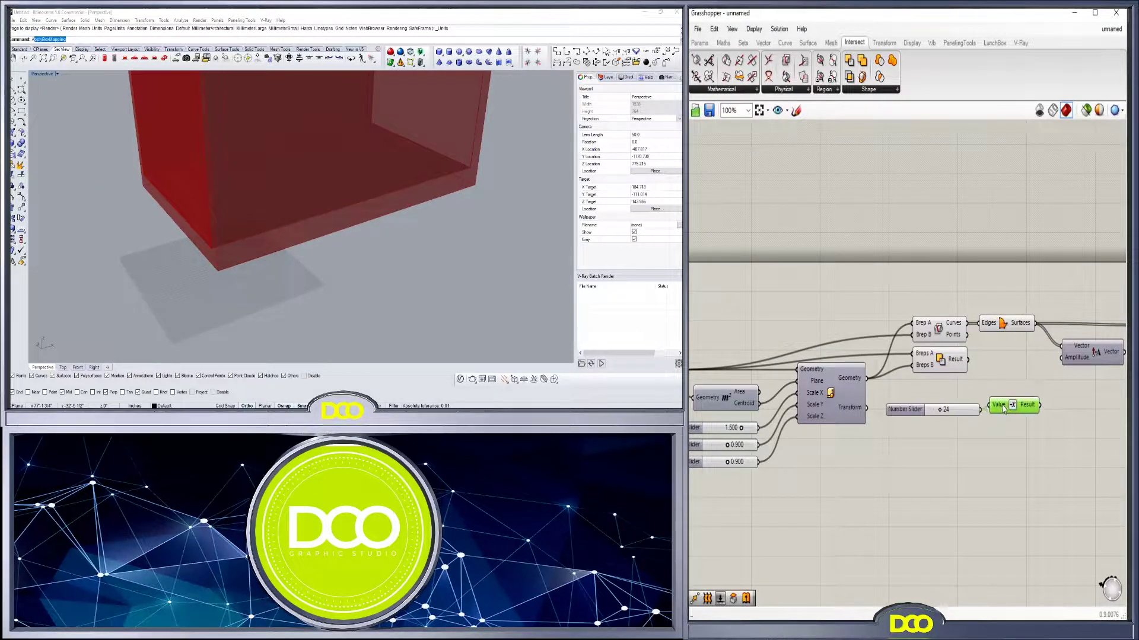
# Set the slider to 100 and feed its negated value into the Amplitude input
pyautogui.moveTo(1038, 461); pyautogui.dragTo(908, 401)
pyautogui.scroll(-2, 949, 427)
pyautogui.moveTo(948, 427); pyautogui.dragTo(915, 486, button='right')
pyautogui.moveTo(956, 474); pyautogui.dragTo(906, 426)
pyautogui.middleClick(901, 412)
pyautogui.click(883, 389)
pyautogui.click(909, 443)
pyautogui.middleClick(903, 447)
pyautogui.click(883, 425)
pyautogui.scroll(3, 913, 469)
pyautogui.click(907, 486)
# Examine the moved surfaces in the perspective view by highlighting the Move component
pyautogui.scroll(-5, 231, 262)
pyautogui.moveTo(169, 277); pyautogui.dragTo(379, 256, button='right')
pyautogui.scroll(3, 954, 322)
pyautogui.scroll(-5, 399, 276)
pyautogui.scroll(-2, 711, 317)
pyautogui.moveTo(978, 427); pyautogui.dragTo(817, 418, button='right')
pyautogui.click(1003, 364)
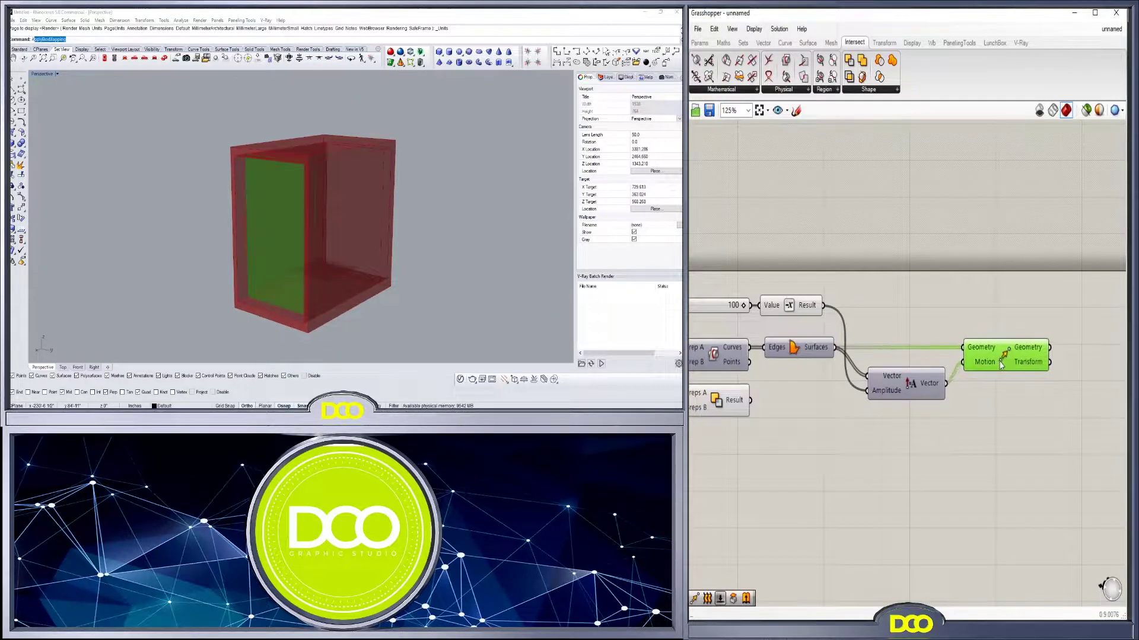
# Add a Deconstruct Brep component and feed Move's Geometry output into its Brep input
pyautogui.click(1008, 404)
pyautogui.moveTo(1008, 403); pyautogui.dragTo(887, 424, button='right')
pyautogui.doubleClick(993, 396)
pyautogui.write('deconstruct')
pyautogui.click(974, 336)
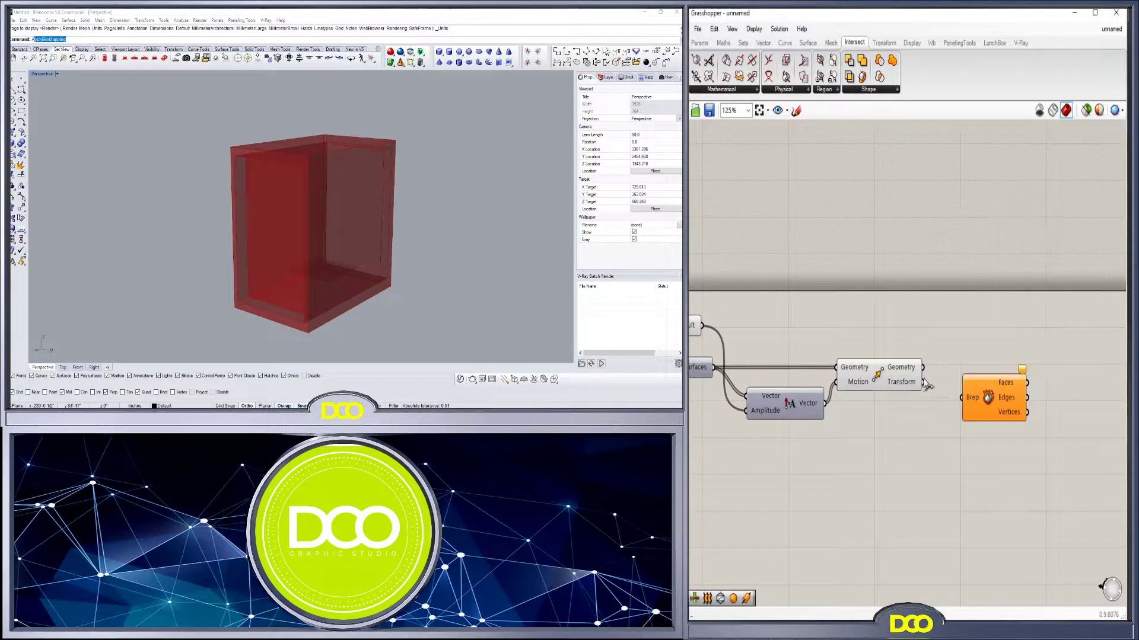
pyautogui.moveTo(950, 381); pyautogui.dragTo(961, 397)
pyautogui.moveTo(978, 392); pyautogui.dragTo(851, 418, button='right')
# Add a List Item component and connect the deconstructed Edges to its List input
pyautogui.doubleClick(972, 406)
pyautogui.write('i')
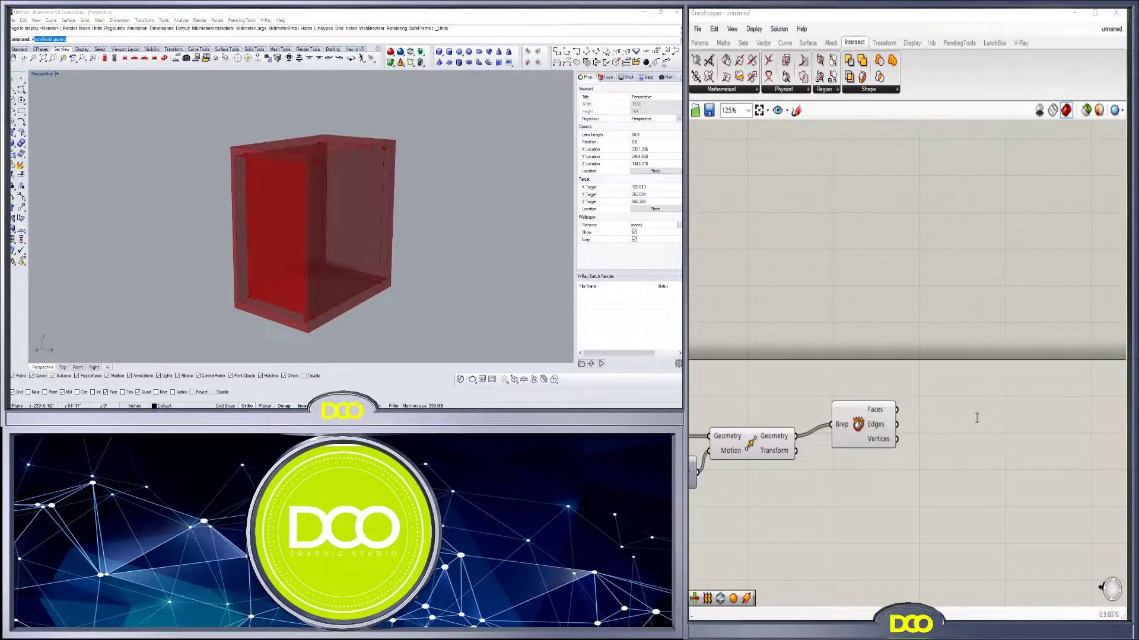
pyautogui.write('tem')
pyautogui.press('Return')
pyautogui.moveTo(972, 406); pyautogui.dragTo(992, 442)
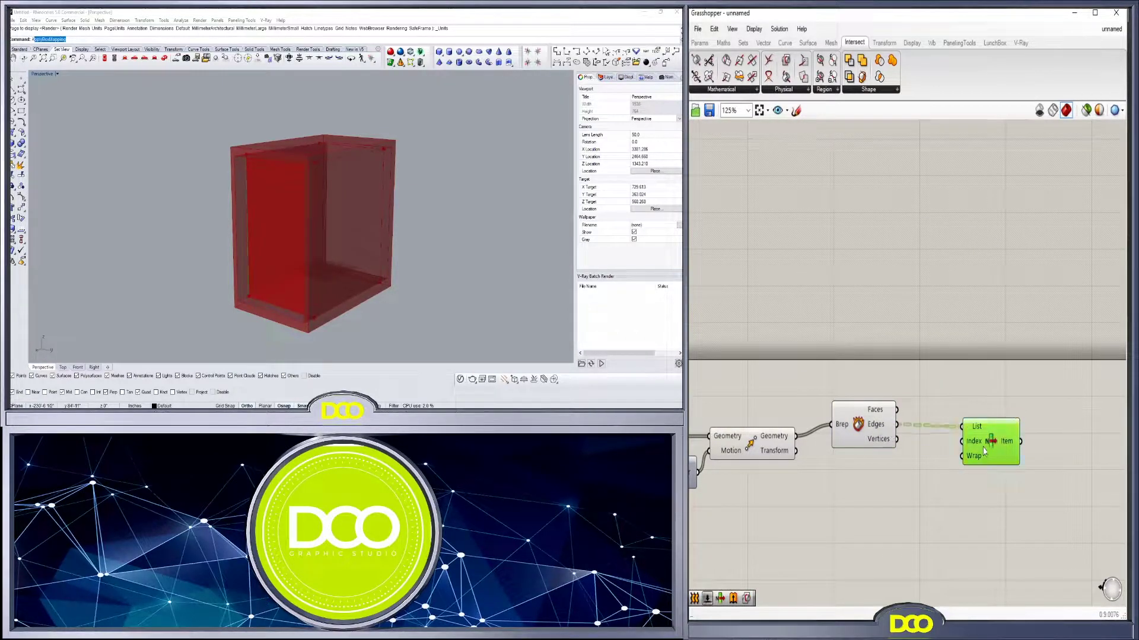
# Drive the List Item's Index with a number slider set to 3 and flatten its List input
pyautogui.moveTo(395, 250); pyautogui.dragTo(451, 253, button='right')
pyautogui.doubleClick(893, 373)
pyautogui.write('1')
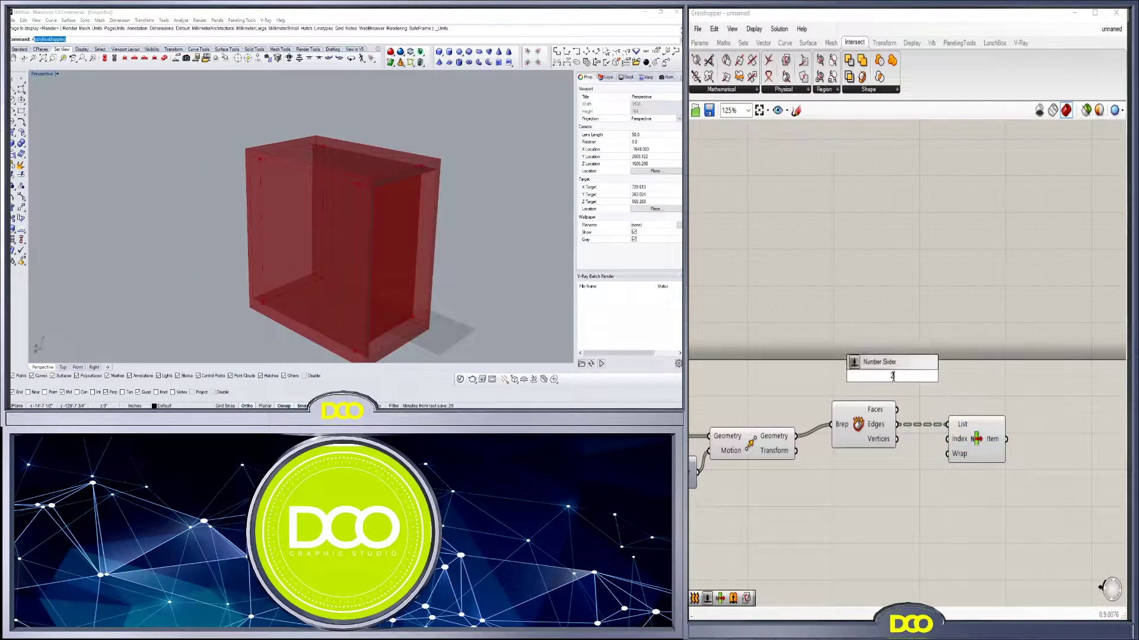
pyautogui.moveTo(427, 309)
pyautogui.mouseDown(button='right')
pyautogui.moveTo(380, 294)
pyautogui.moveTo(409, 300)
pyautogui.mouseUp(button='right')
pyautogui.moveTo(543, 308); pyautogui.dragTo(466, 299, button='right')
pyautogui.rightClick(959, 425)
pyautogui.click(975, 458)
pyautogui.moveTo(332, 277); pyautogui.dragTo(440, 262, button='right')
# Reposition the List Item component and duplicate it below the original
pyautogui.moveTo(976, 445); pyautogui.dragTo(979, 424)
pyautogui.hotkey('ctrl', 'c')
pyautogui.hotkey('ctrl', 'v')
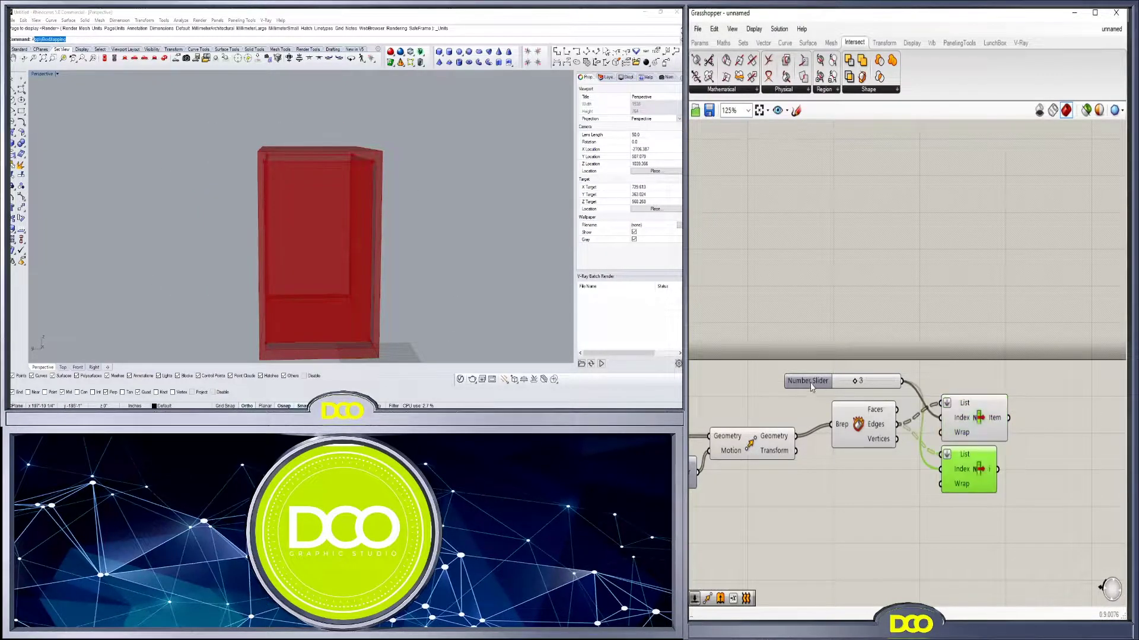
# Duplicate the index slider to drive the second List Item, and set the first List Item's index to 5
pyautogui.keyDown('alt'); pyautogui.moveTo(811, 387); pyautogui.dragTo(805, 498); pyautogui.keyUp('alt')
pyautogui.moveTo(896, 492); pyautogui.dragTo(941, 469)
pyautogui.click(976, 420)
pyautogui.moveTo(434, 308); pyautogui.dragTo(300, 314, button='right')
pyautogui.click(976, 472)
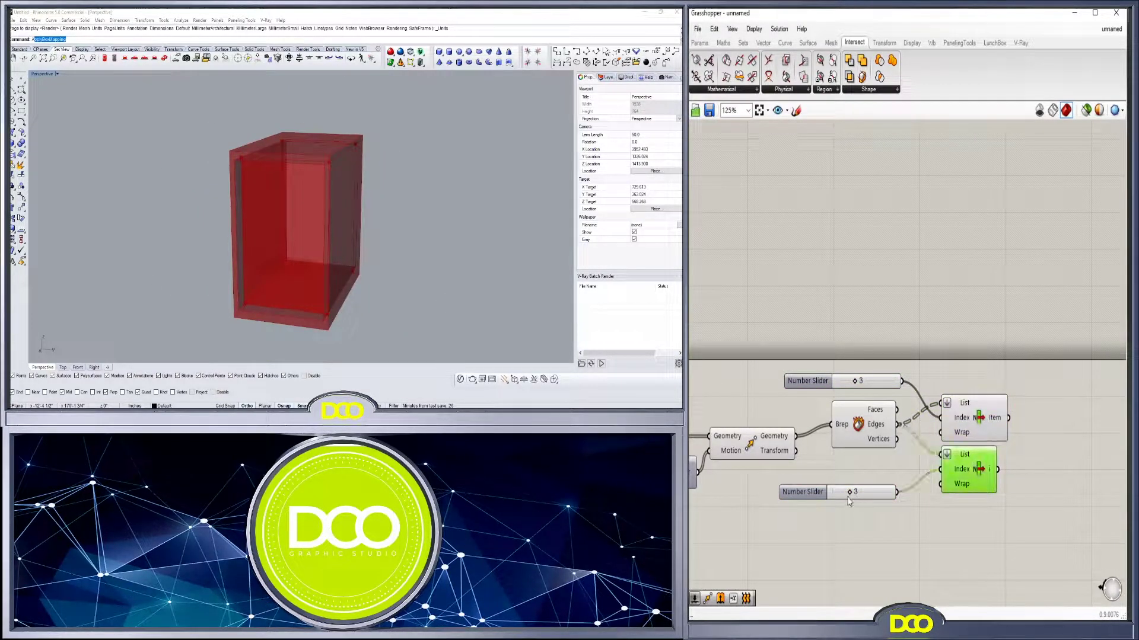
pyautogui.click(857, 525)
pyautogui.click(972, 422)
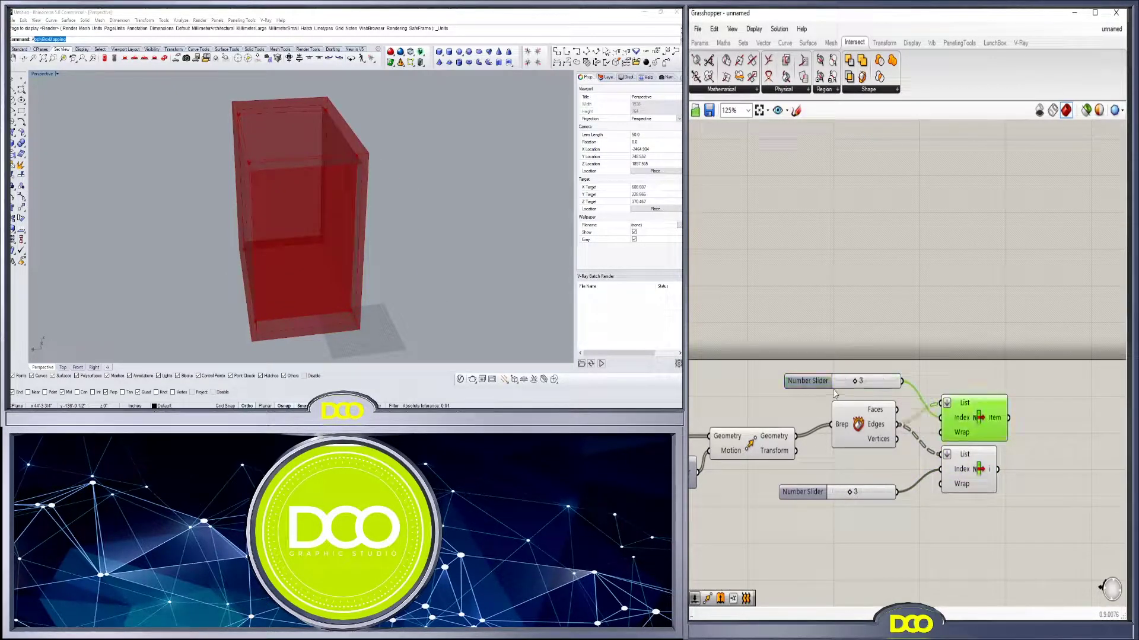
pyautogui.moveTo(258, 238); pyautogui.dragTo(463, 217, button='right')
pyautogui.click(975, 471)
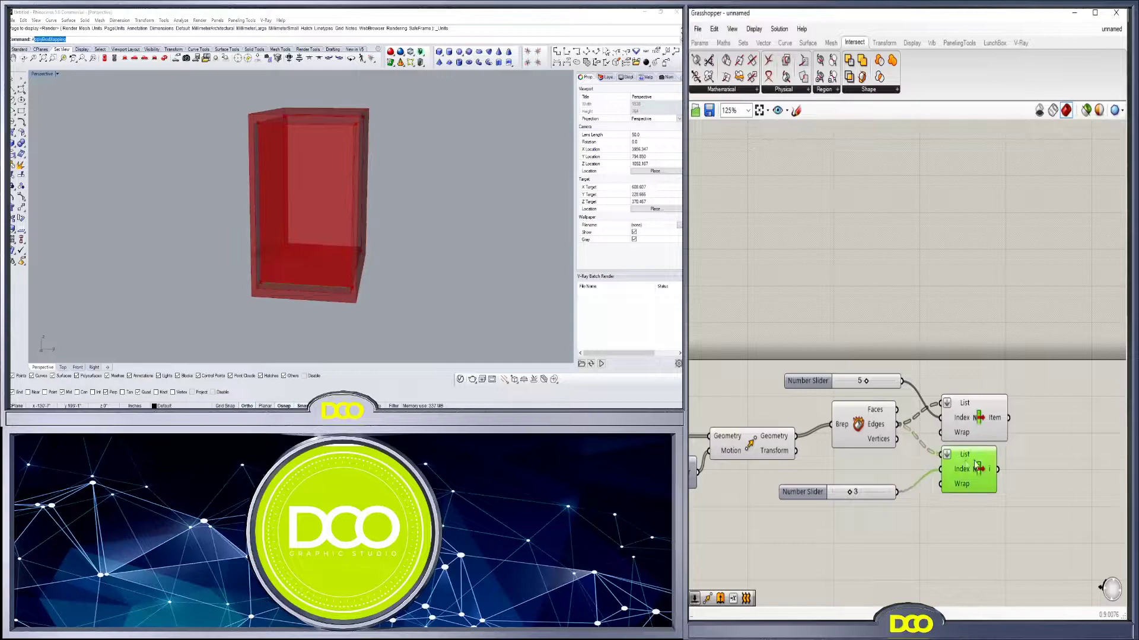
# Add a Loft component and feed both List Item outputs into its Curves input
pyautogui.moveTo(1056, 439); pyautogui.dragTo(963, 424, button='right')
pyautogui.doubleClick(962, 424)
pyautogui.write('loft')
pyautogui.click(963, 412)
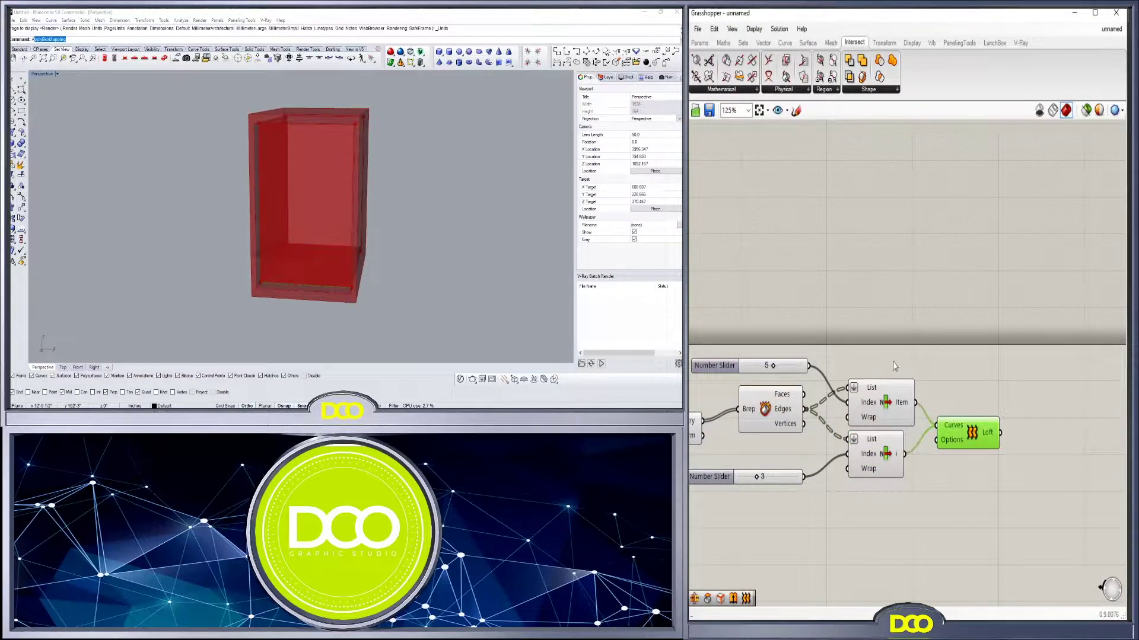
# Insert a Flip Curve component between the first List Item and the Loft
pyautogui.doubleClick(970, 381)
pyautogui.write('fl')
pyautogui.click(953, 367)
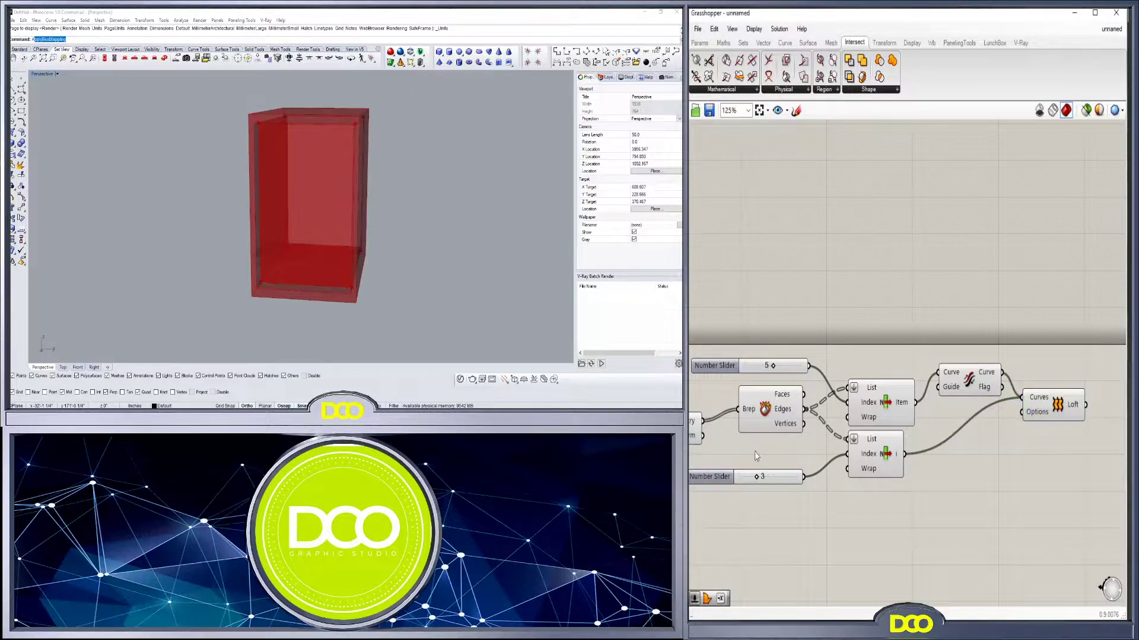
# Hide the previews of the Deconstruct Brep component and the Move component that feeds it
pyautogui.click(771, 423)
pyautogui.moveTo(776, 425); pyautogui.dragTo(856, 429, button='right')
pyautogui.middleClick(856, 430)
pyautogui.click(837, 413)
pyautogui.click(742, 435)
pyautogui.middleClick(742, 434)
pyautogui.click(722, 418)
pyautogui.click(1109, 413)
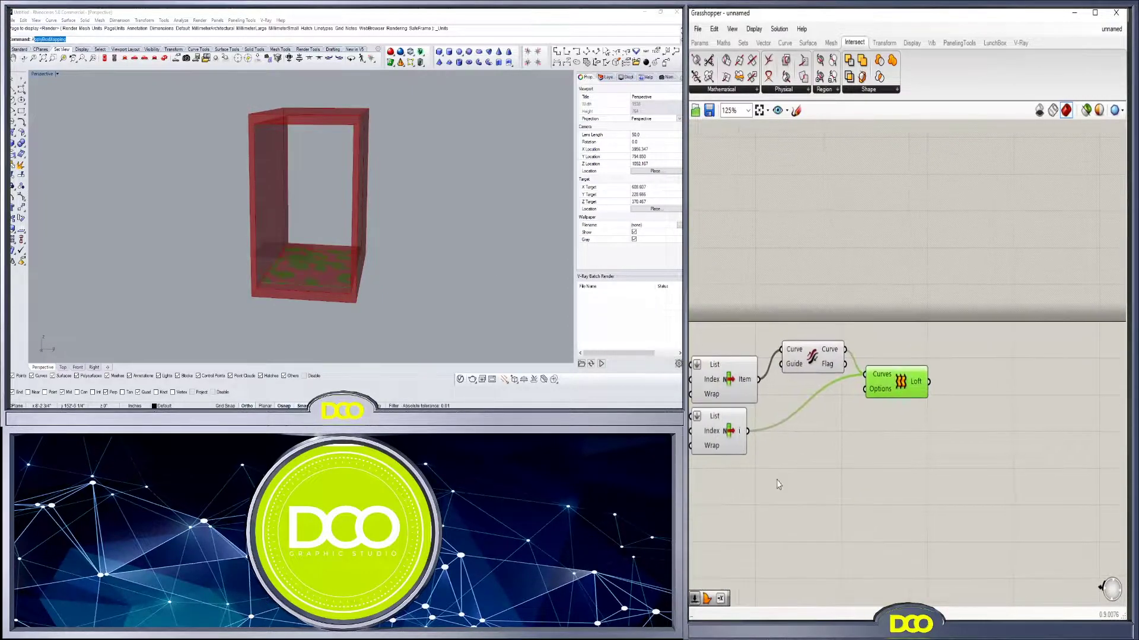
# Add a Move component for the lofted surface and place it beyond the Loft
pyautogui.doubleClick(981, 437)
pyautogui.write('move')
pyautogui.click(956, 417)
pyautogui.moveTo(975, 428); pyautogui.dragTo(1046, 445)
# Add a Multiplication component below the List Items and drive its A input with a number slider set to 12
pyautogui.moveTo(734, 599); pyautogui.dragTo(948, 461)
pyautogui.scroll(-3, 943, 436)
pyautogui.moveTo(700, 528); pyautogui.dragTo(938, 455, button='right')
pyautogui.scroll(-1, 789, 412)
pyautogui.moveTo(775, 405); pyautogui.dragTo(861, 372)
pyautogui.moveTo(835, 412); pyautogui.dragTo(836, 415, button='right')
pyautogui.scroll(-3, 783, 419)
pyautogui.scroll(8, 873, 406)
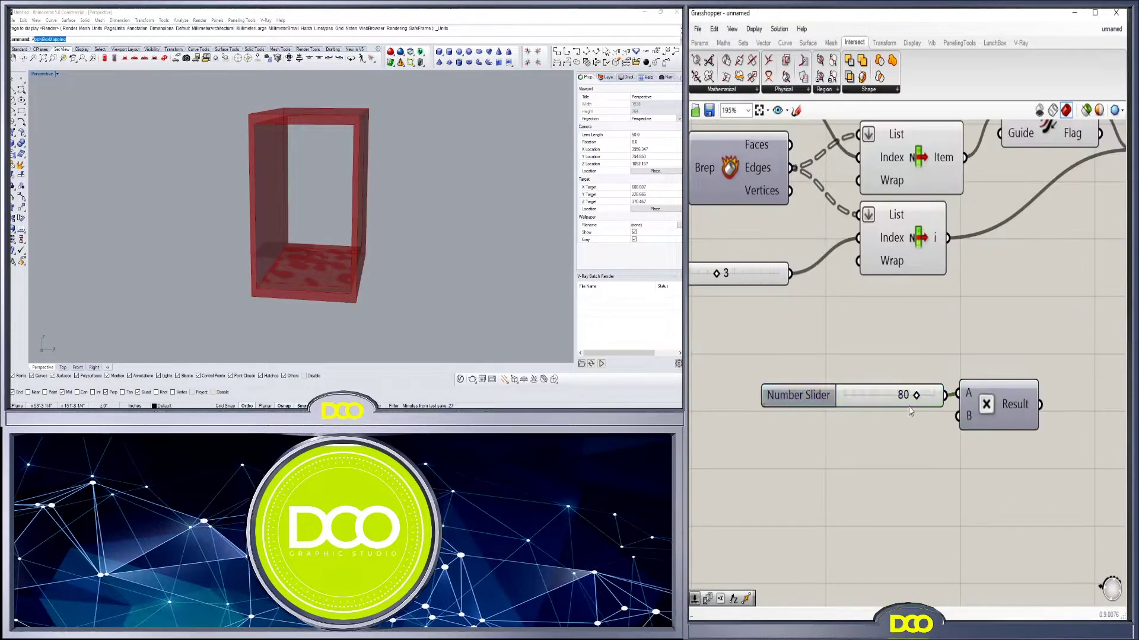
pyautogui.doubleClick(812, 402)
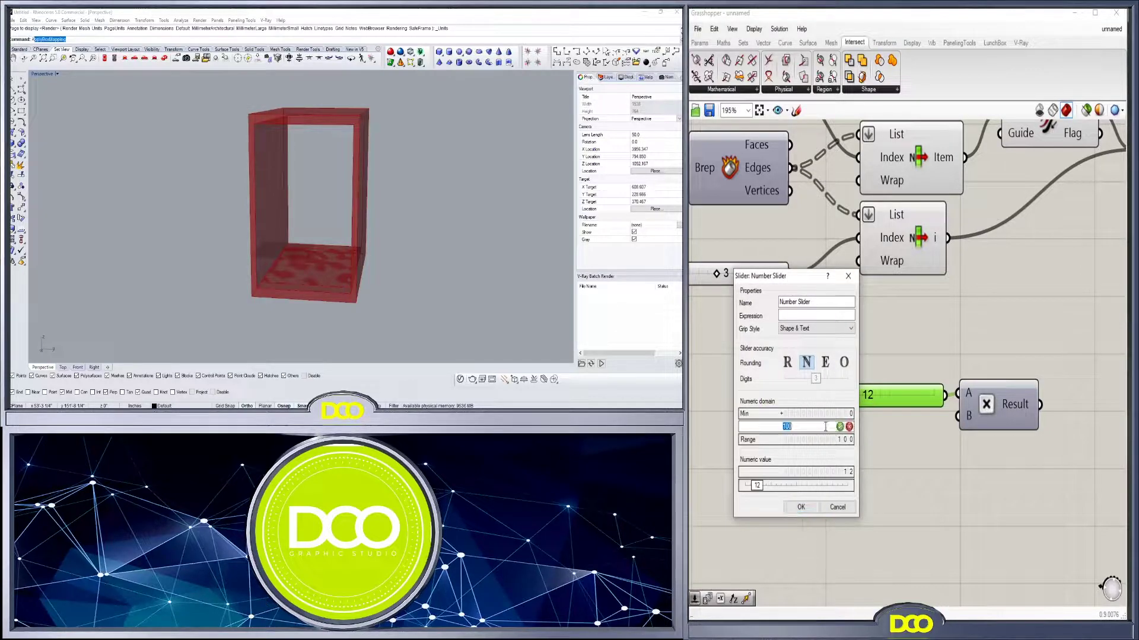
pyautogui.click(801, 508)
# Move the Loft output along a Unit Z vector driven by the multiplication result, and hide the Loft's preview
pyautogui.scroll(-2, 801, 507)
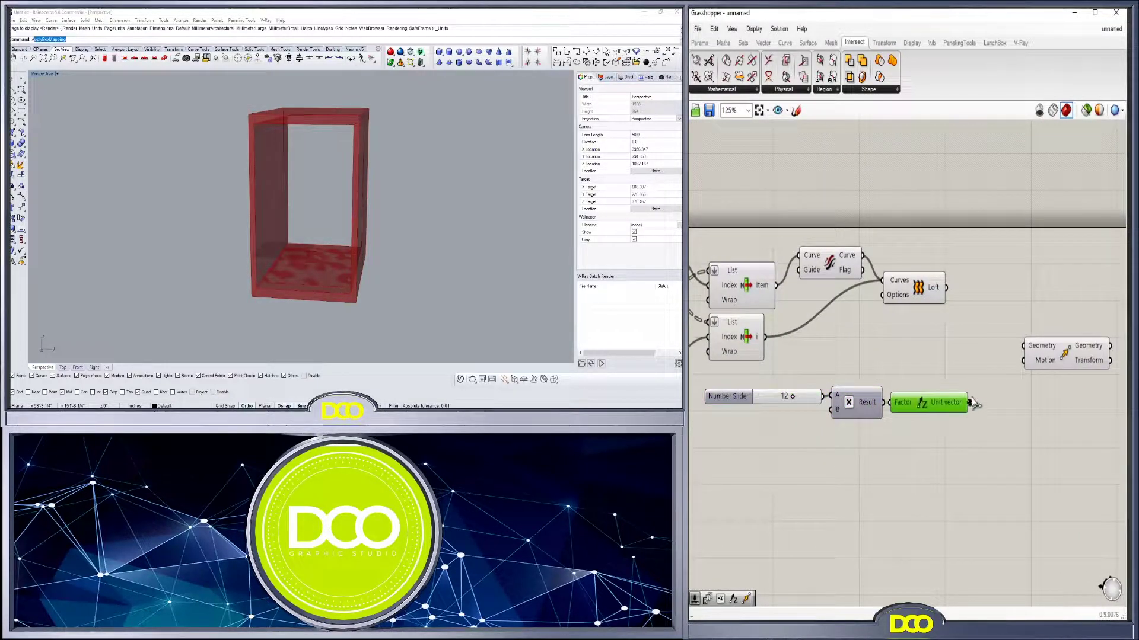
pyautogui.moveTo(1015, 330); pyautogui.dragTo(1024, 346)
pyautogui.click(918, 289)
pyautogui.middleClick(889, 261)
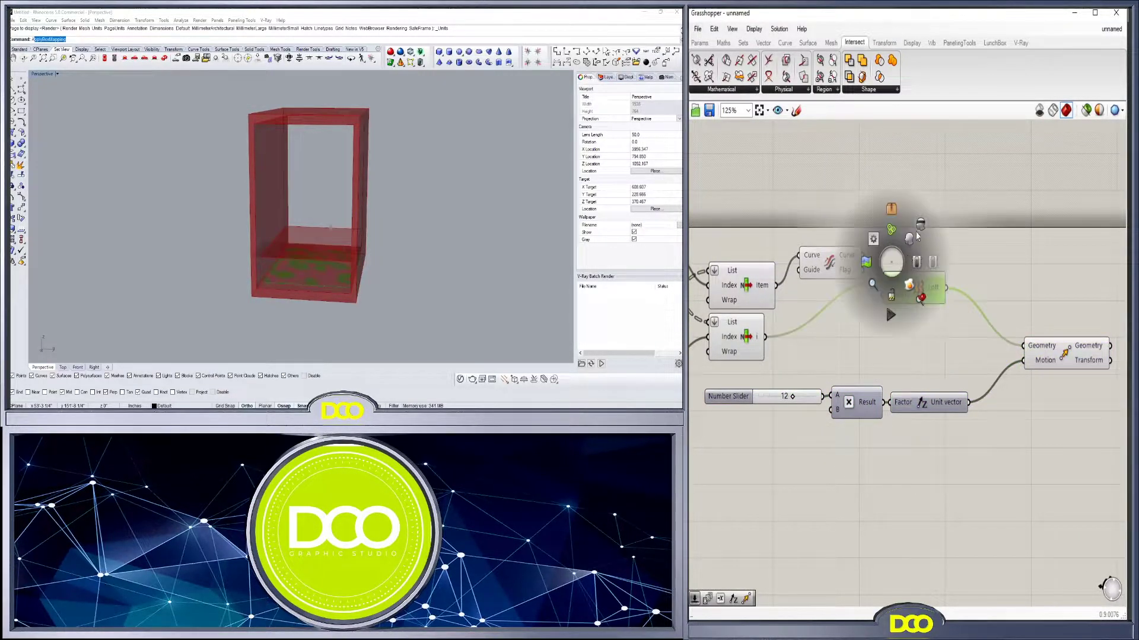
pyautogui.click(918, 224)
# Add an Extrude component and connect the moved loft's Geometry to its Base input
pyautogui.moveTo(1108, 443); pyautogui.dragTo(894, 479, button='right')
pyautogui.doubleClick(895, 479)
pyautogui.write('extrude')
pyautogui.press('Return')
pyautogui.moveTo(894, 476); pyautogui.dragTo(1030, 452)
# Drive the Extrude's Direction with a Unit Z component whose Factor comes from a number slider set to 6
pyautogui.doubleClick(874, 488)
pyautogui.write('z')
pyautogui.click(870, 483)
pyautogui.moveTo(966, 488); pyautogui.dragTo(1013, 451)
pyautogui.click(836, 493)
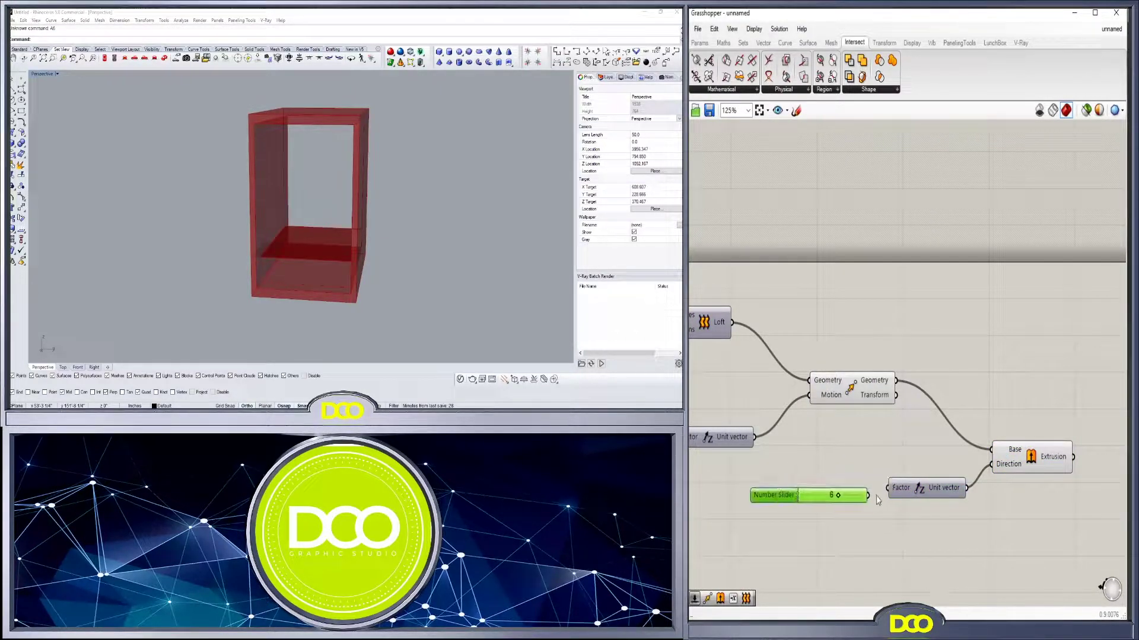
pyautogui.moveTo(795, 495); pyautogui.dragTo(786, 495)
# Rearrange the Move, Extrude, Unit Z and slider components into a more compact layout after the Loft
pyautogui.moveTo(1044, 541); pyautogui.dragTo(815, 448)
pyautogui.moveTo(1042, 471); pyautogui.dragTo(969, 437)
pyautogui.click(897, 457)
pyautogui.moveTo(897, 457); pyautogui.dragTo(1010, 392, button='right')
pyautogui.moveTo(1075, 473); pyautogui.dragTo(878, 305)
pyautogui.moveTo(971, 327); pyautogui.dragTo(939, 366)
pyautogui.click(930, 305)
pyautogui.moveTo(930, 305); pyautogui.dragTo(1041, 308, button='right')
pyautogui.scroll(-2, 937, 409)
pyautogui.moveTo(1080, 475); pyautogui.dragTo(857, 371)
pyautogui.scroll(2, 937, 403)
pyautogui.moveTo(951, 386); pyautogui.dragTo(949, 373)
pyautogui.click(962, 350)
pyautogui.moveTo(962, 350); pyautogui.dragTo(838, 333, button='right')
# Add a Series component, feeding the Extrusion into Start and a Z unit vector into Step
pyautogui.click(916, 352)
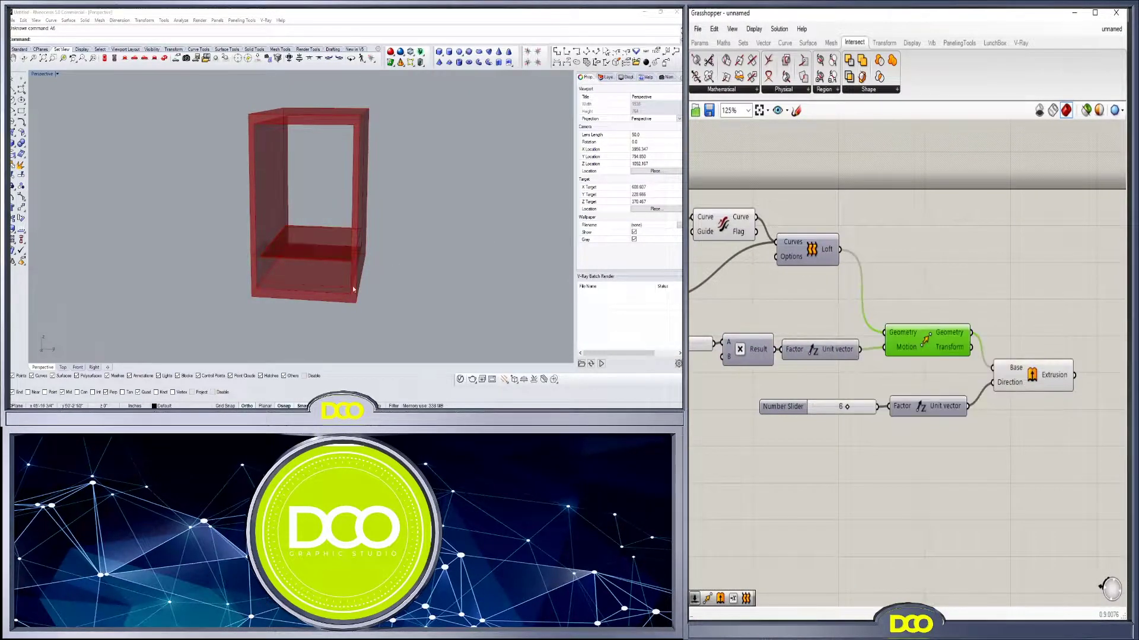
pyautogui.moveTo(394, 256); pyautogui.dragTo(377, 232, button='right')
pyautogui.click(1033, 380)
pyautogui.click(830, 271)
pyautogui.moveTo(830, 271); pyautogui.dragTo(964, 276, button='right')
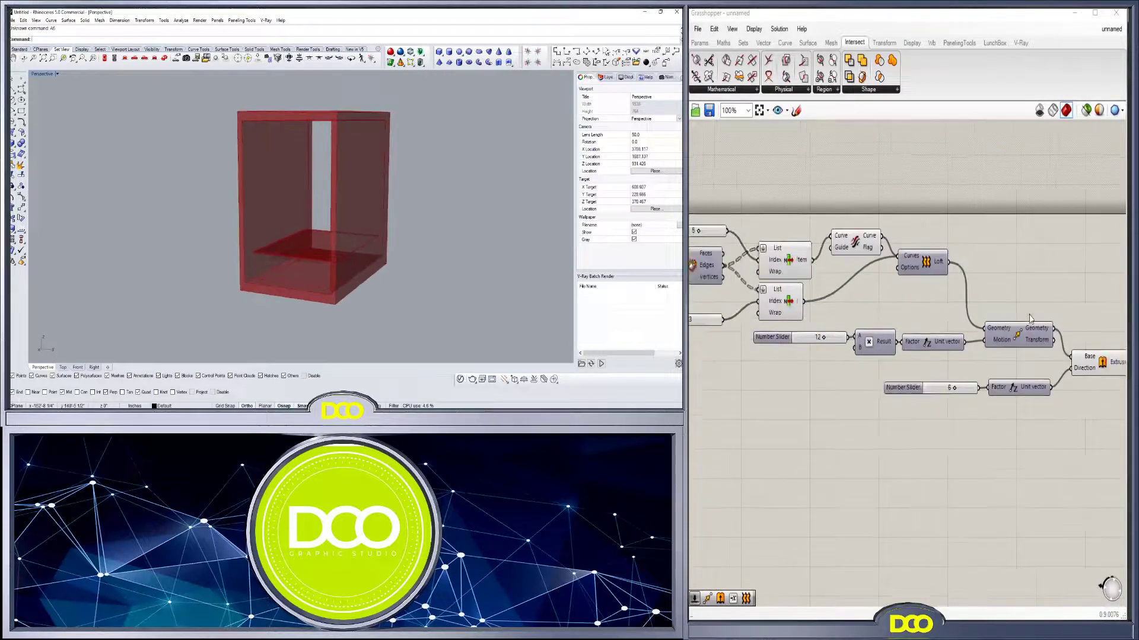
pyautogui.press('Return')
pyautogui.moveTo(827, 433); pyautogui.dragTo(895, 432, button='right')
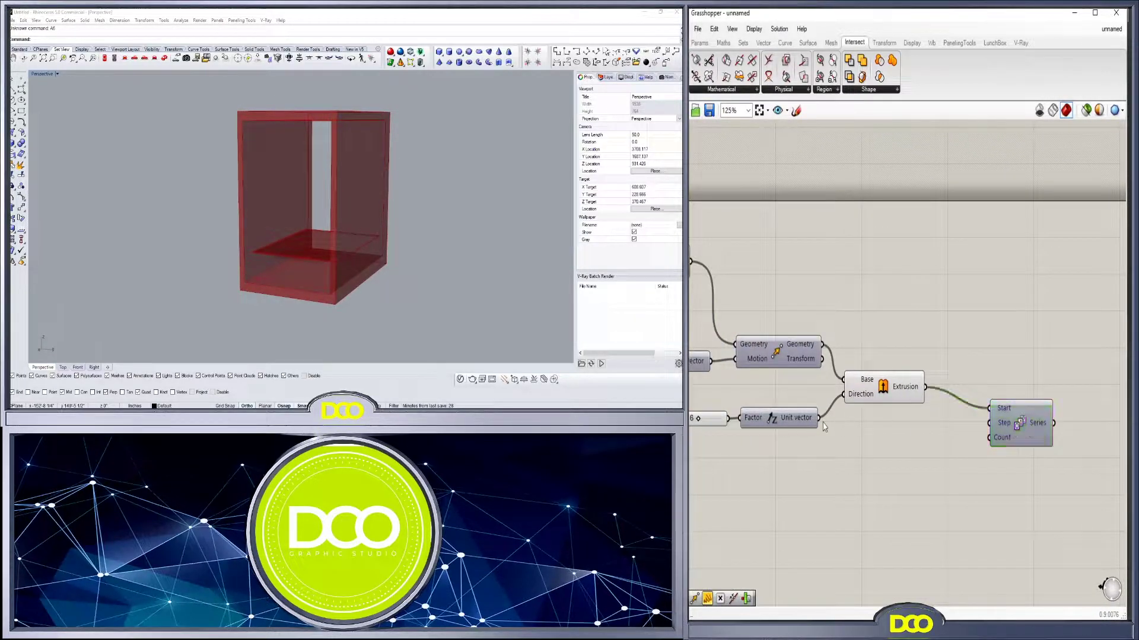
pyautogui.moveTo(974, 439); pyautogui.dragTo(970, 438, button='right')
pyautogui.press('Return')
# Add a Move component with the Extrusion as its Geometry and the Series output as its Motion
pyautogui.moveTo(1074, 394); pyautogui.dragTo(967, 414, button='right')
pyautogui.doubleClick(985, 408)
pyautogui.write('mo')
pyautogui.click(968, 381)
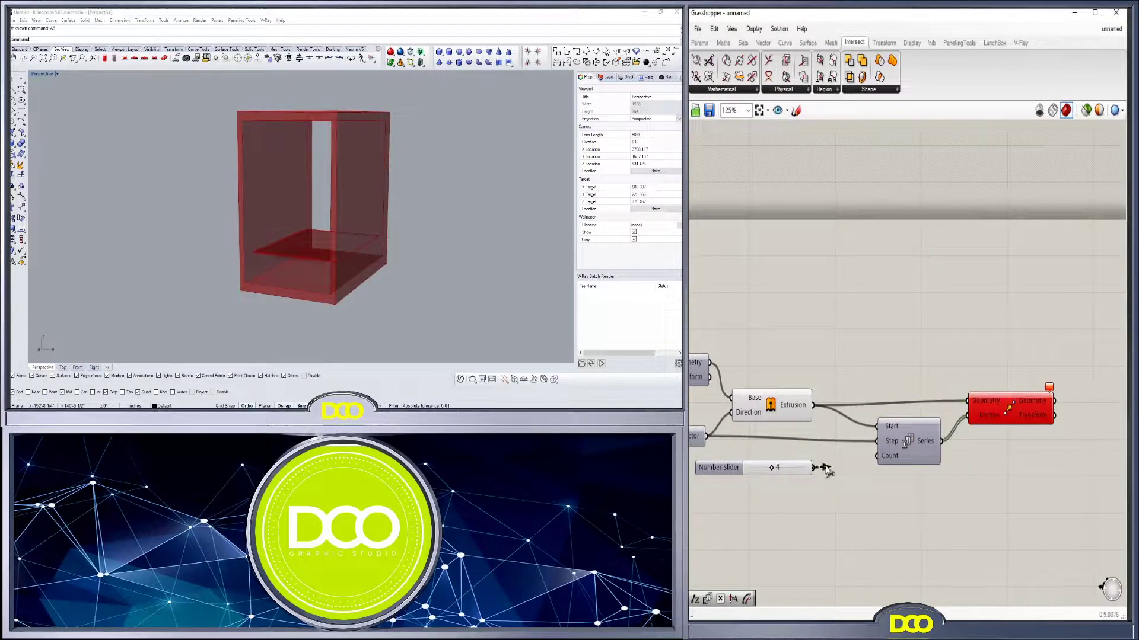
pyautogui.moveTo(979, 409); pyautogui.dragTo(1012, 403)
# Insert a Unit Z component between the Series and the Move's Motion, with a slider of 4 driving the Series Count
pyautogui.doubleClick(976, 439)
pyautogui.write('z')
pyautogui.press('Return')
pyautogui.moveTo(942, 441); pyautogui.dragTo(951, 438)
pyautogui.moveTo(1019, 404)
pyautogui.mouseDown()
pyautogui.moveTo(1037, 401)
pyautogui.moveTo(1017, 406)
pyautogui.mouseUp()
pyautogui.moveTo(1000, 444); pyautogui.dragTo(1001, 438)
pyautogui.moveTo(1010, 452); pyautogui.dragTo(945, 457, button='right')
pyautogui.moveTo(1018, 401); pyautogui.dragTo(1031, 401)
# Drive the Series Step from the Unit Z vector of the 12 slider instead, and set the Series Count to 5
pyautogui.click(925, 377)
pyautogui.moveTo(914, 379); pyautogui.dragTo(985, 358, button='right')
pyautogui.click(804, 380)
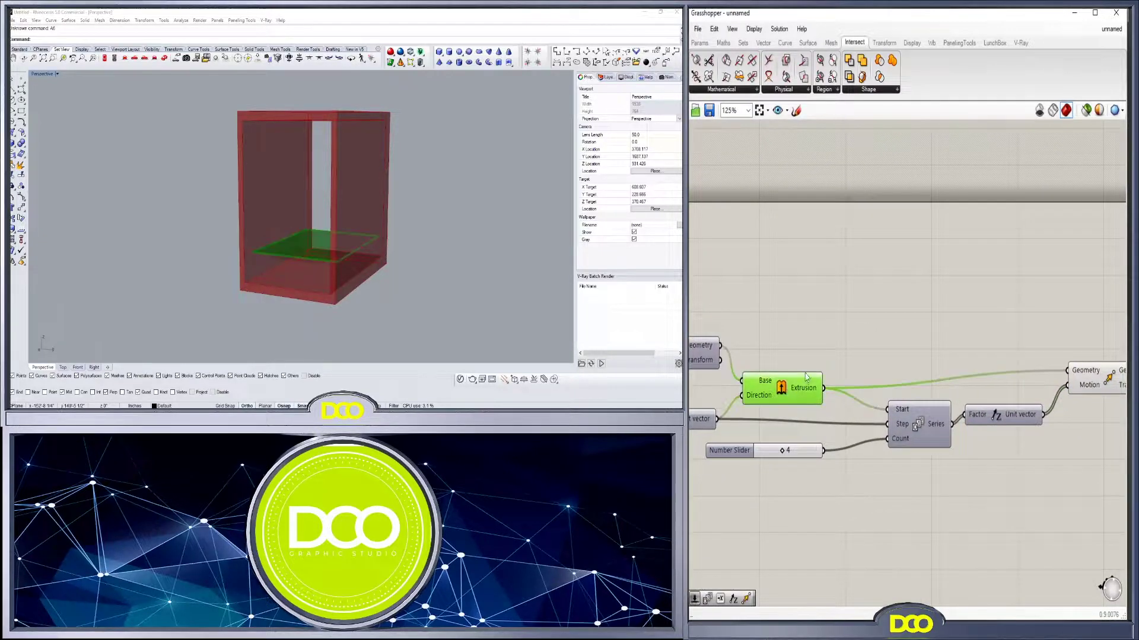
pyautogui.moveTo(809, 452); pyautogui.dragTo(794, 451)
pyautogui.moveTo(876, 450); pyautogui.dragTo(929, 401, button='right')
pyautogui.scroll(-3, 1001, 400)
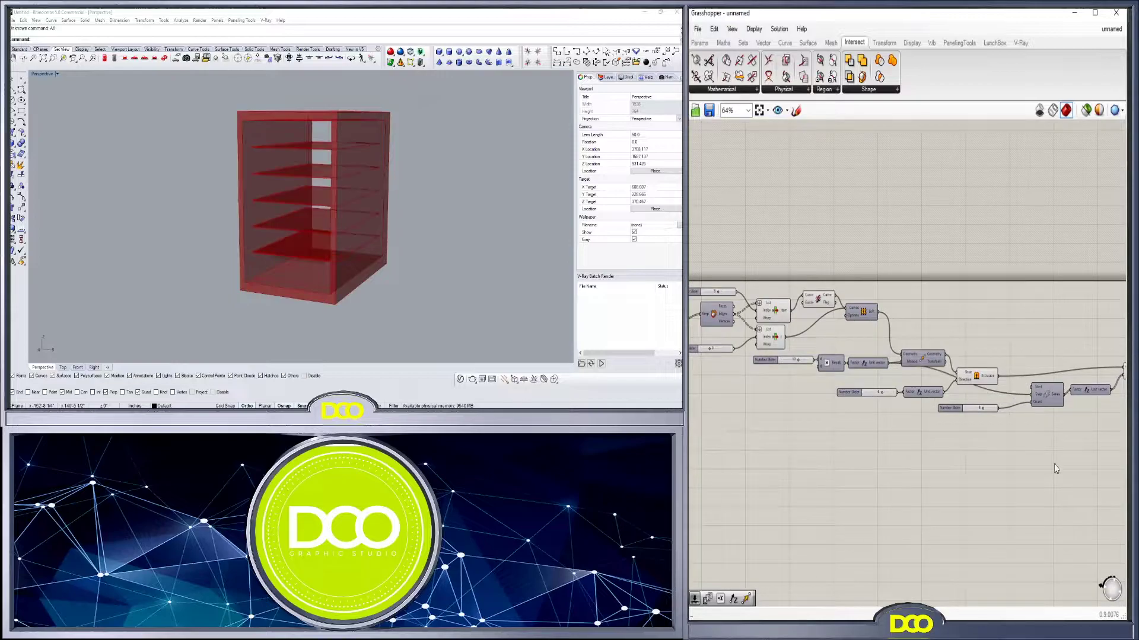
# Add a text Panel and place it directly above the final Move component
pyautogui.scroll(4, 903, 409)
pyautogui.scroll(-2, 1035, 503)
pyautogui.moveTo(1034, 503); pyautogui.dragTo(922, 449, button='right')
pyautogui.click(1078, 346)
pyautogui.click(1082, 431)
pyautogui.scroll(-2, 1082, 432)
pyautogui.moveTo(1034, 432); pyautogui.dragTo(985, 431, button='right')
pyautogui.scroll(3, 1026, 367)
pyautogui.doubleClick(1047, 318)
pyautogui.write('panel')
pyautogui.click(1035, 304)
pyautogui.moveTo(1033, 335); pyautogui.dragTo(1006, 273)
# Label the new panel FLOORS
pyautogui.doubleClick(1006, 272)
pyautogui.write('FLOORS')
pyautogui.click(1068, 271)
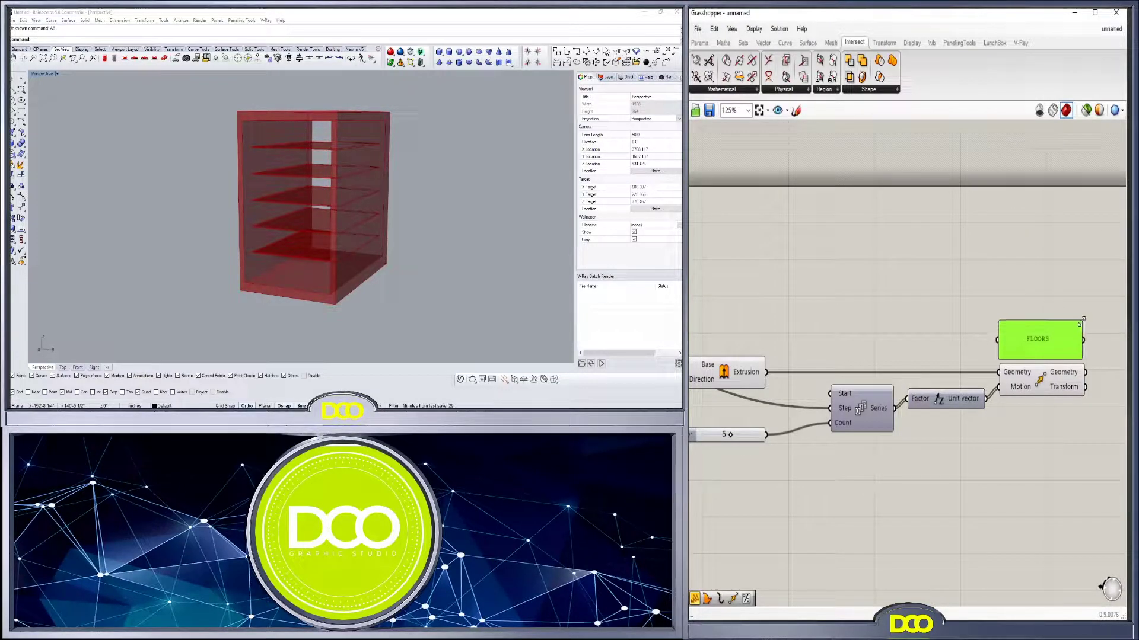
pyautogui.click(1071, 311)
# Rearrange the Series, its Unit Z and Count slider, and the labelled Move component into a tighter layout
pyautogui.scroll(-2, 1046, 334)
pyautogui.moveTo(836, 446); pyautogui.dragTo(959, 358)
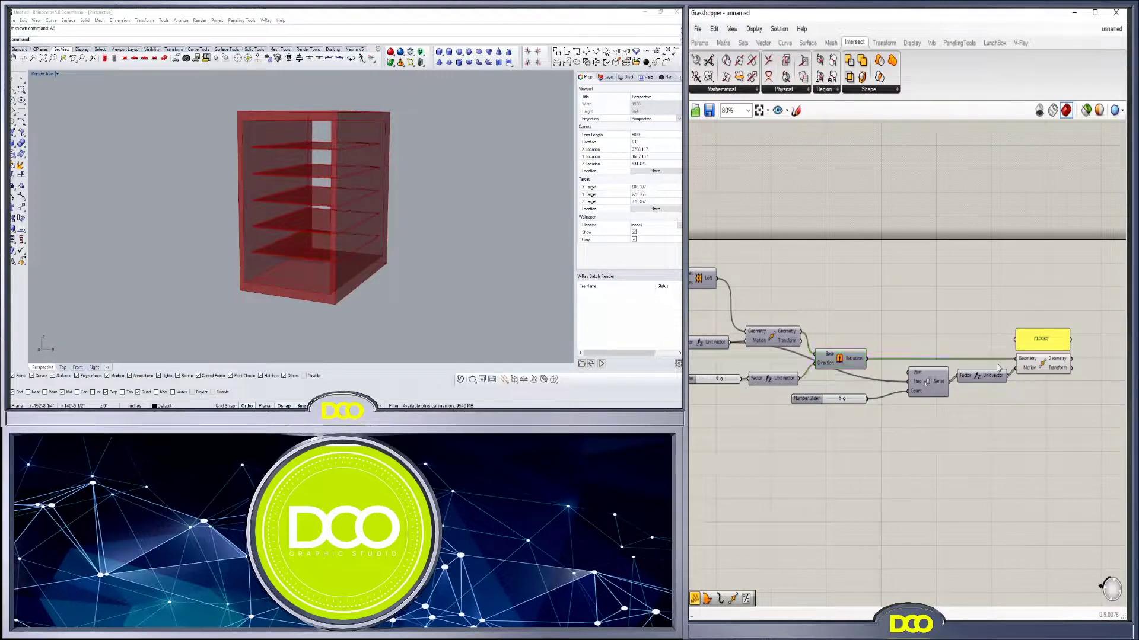
pyautogui.moveTo(1063, 311); pyautogui.dragTo(923, 459)
pyautogui.moveTo(935, 382); pyautogui.dragTo(906, 387)
pyautogui.click(908, 436)
pyautogui.moveTo(1077, 428); pyautogui.dragTo(882, 347)
pyautogui.keyDown('shift'); pyautogui.click(814, 399); pyautogui.keyUp('shift')
pyautogui.moveTo(916, 385); pyautogui.dragTo(824, 410)
pyautogui.click(836, 329)
# Hide the previews of the two List Item components and the Flip Curve component
pyautogui.moveTo(691, 299); pyautogui.dragTo(845, 303, button='right')
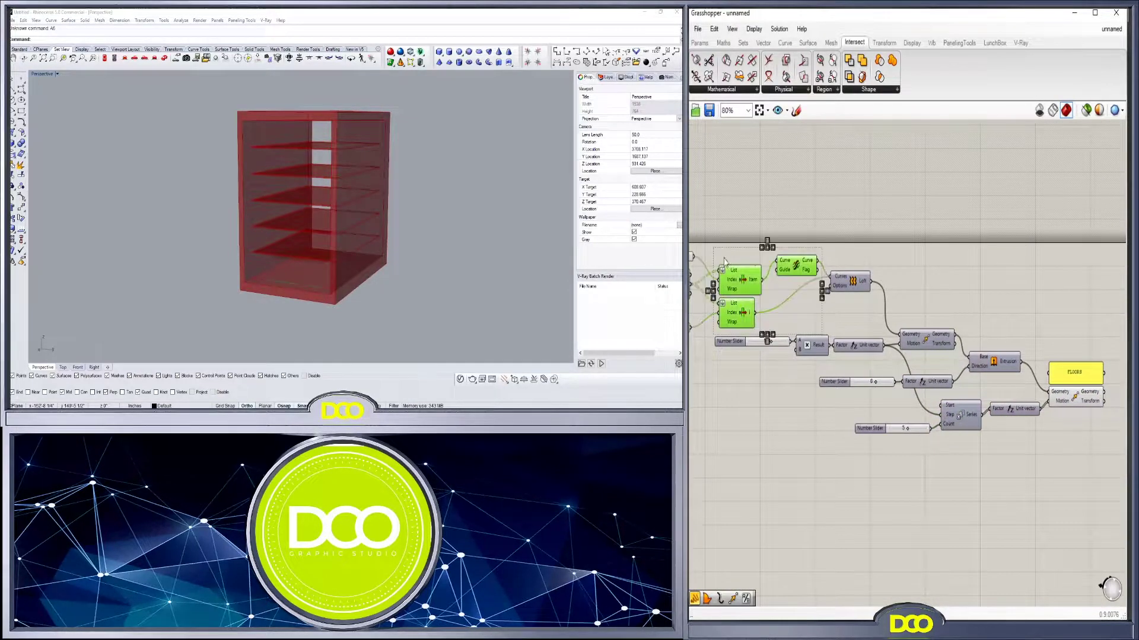
pyautogui.moveTo(724, 260); pyautogui.dragTo(723, 259)
pyautogui.moveTo(726, 261); pyautogui.dragTo(751, 289, button='right')
pyautogui.click(925, 308)
# Copy the FLOORS panel to just below the Breps A/B difference component and relabel the copy BUILDING
pyautogui.moveTo(296, 229); pyautogui.dragTo(219, 274, button='right')
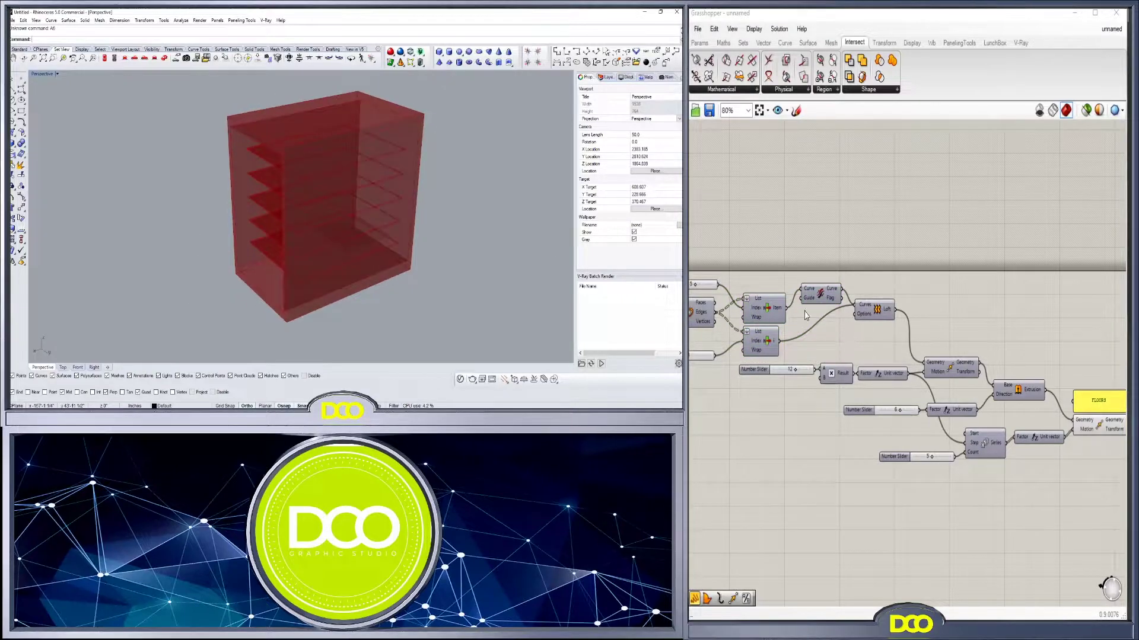
pyautogui.scroll(-2, 889, 391)
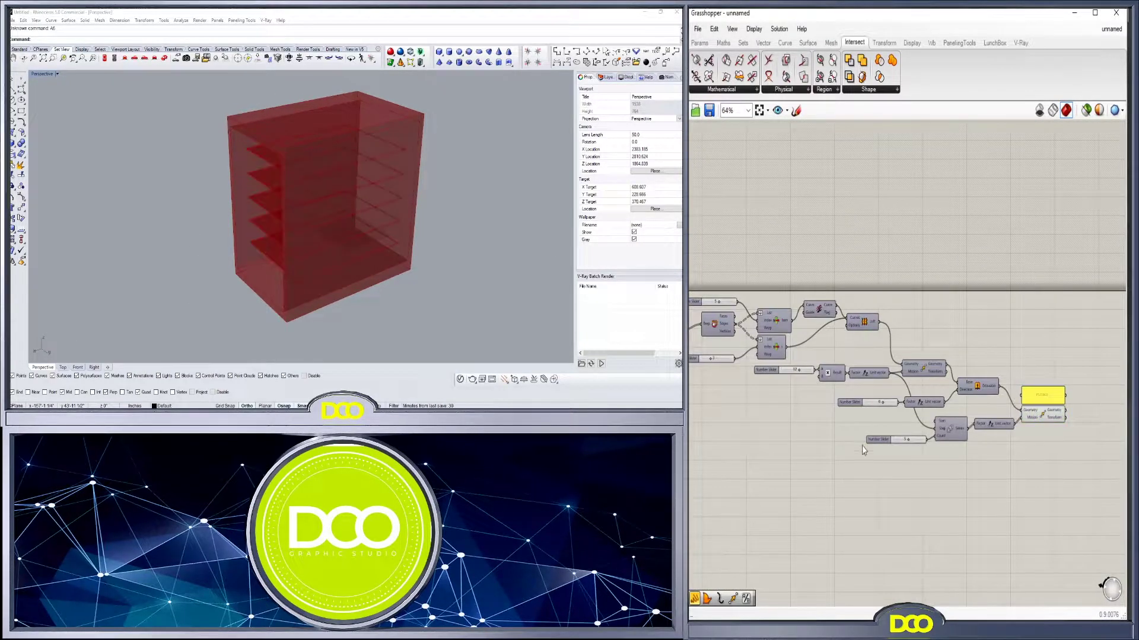
pyautogui.scroll(-3, 877, 460)
pyautogui.moveTo(953, 457); pyautogui.dragTo(881, 403, button='right')
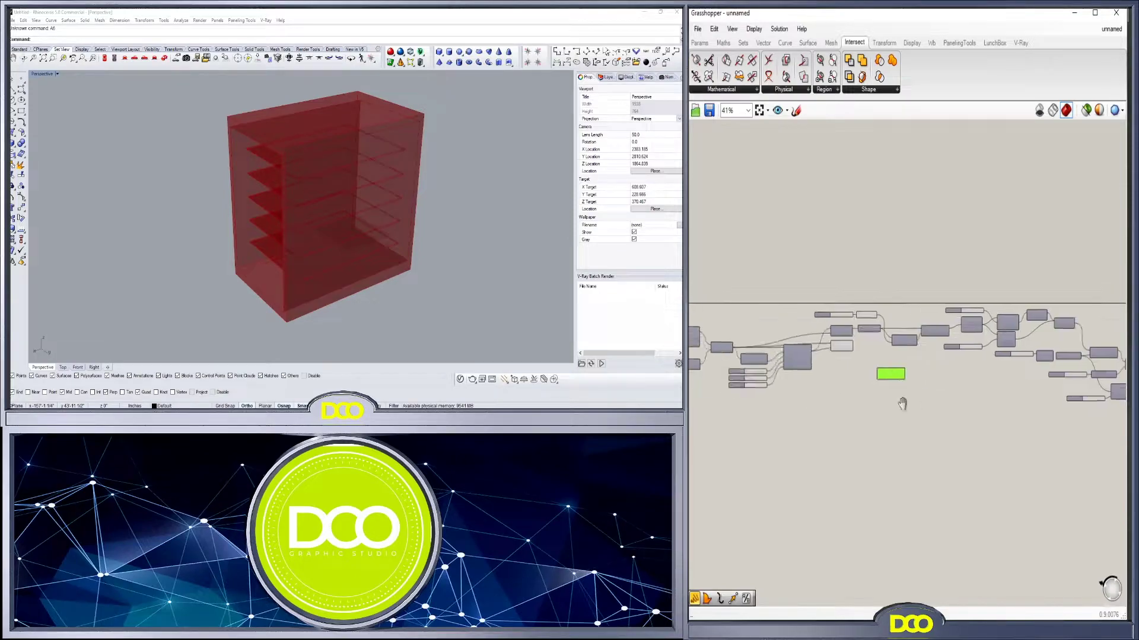
pyautogui.scroll(5, 881, 404)
pyautogui.doubleClick(777, 301)
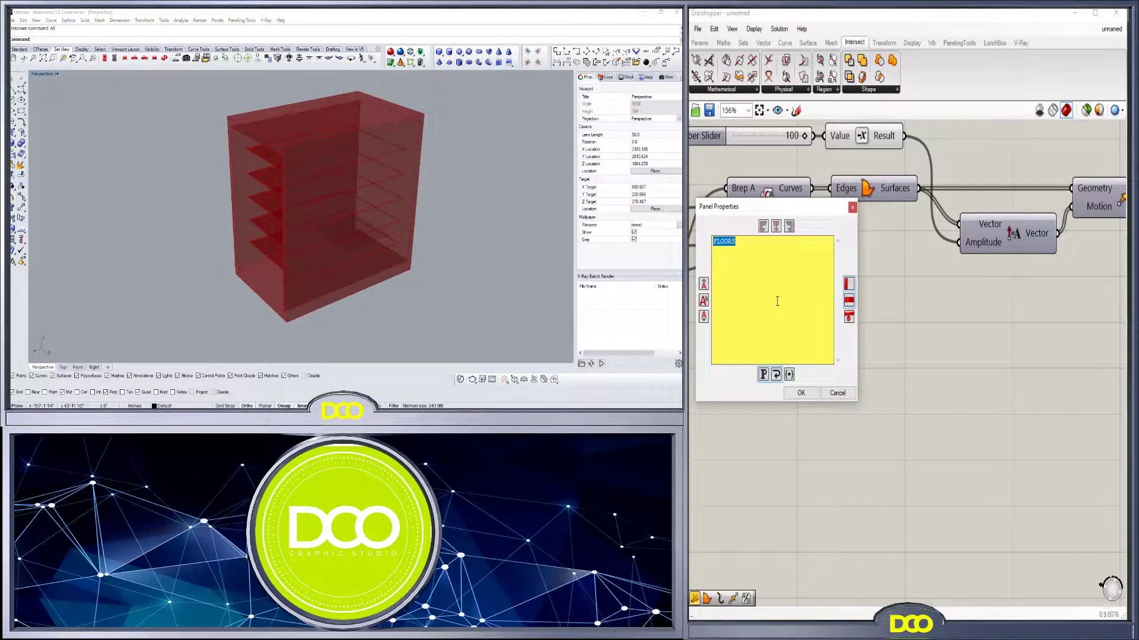
pyautogui.click(829, 432)
pyautogui.scroll(-3, 830, 431)
pyautogui.moveTo(830, 431); pyautogui.dragTo(838, 359, button='right')
pyautogui.scroll(-2, 951, 358)
pyautogui.scroll(3, 939, 312)
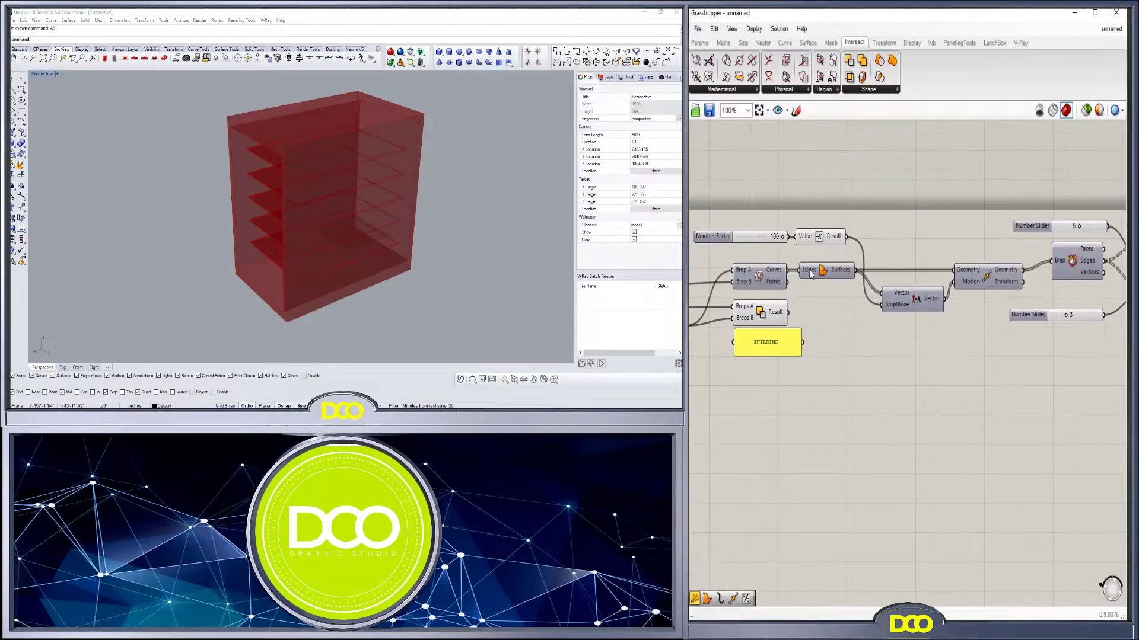
# Turn on the preview of the Move component before Deconstruct Brep and place a copy of the BUILDING panel above it
pyautogui.rightClick(820, 271)
pyautogui.click(850, 295)
pyautogui.moveTo(987, 291); pyautogui.dragTo(919, 300, button='right')
pyautogui.rightClick(920, 285)
pyautogui.click(946, 310)
pyautogui.moveTo(912, 364); pyautogui.dragTo(964, 348, button='right')
pyautogui.keyDown('alt'); pyautogui.moveTo(756, 341); pyautogui.dragTo(982, 247); pyautogui.keyUp('alt')
# Add an Extrude component below the Deconstruct Brep and feed the previewed Move's Geometry into its Base
pyautogui.moveTo(1005, 417); pyautogui.dragTo(961, 399, button='right')
pyautogui.doubleClick(960, 396)
pyautogui.write('EXTRUDES')
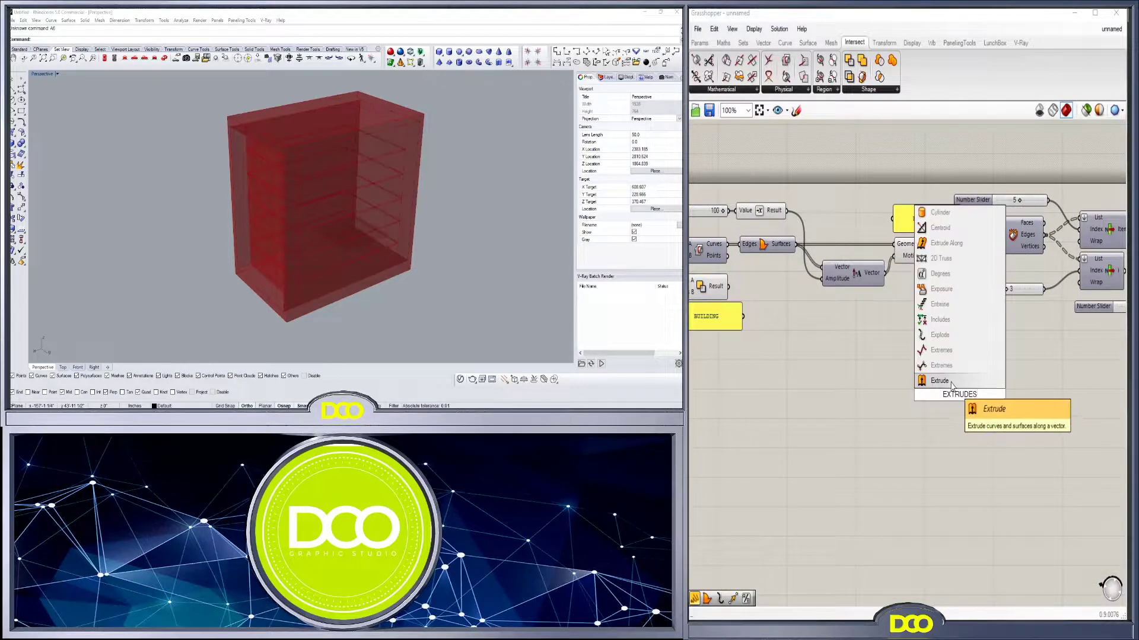
pyautogui.click(949, 382)
pyautogui.moveTo(978, 390); pyautogui.dragTo(1025, 386)
# Add an Amplitude component, connecting the Move's Geometry to its Vector input and its output to the new Extrude's Direction
pyautogui.doubleClick(884, 379)
pyautogui.write('AMP')
pyautogui.click(874, 365)
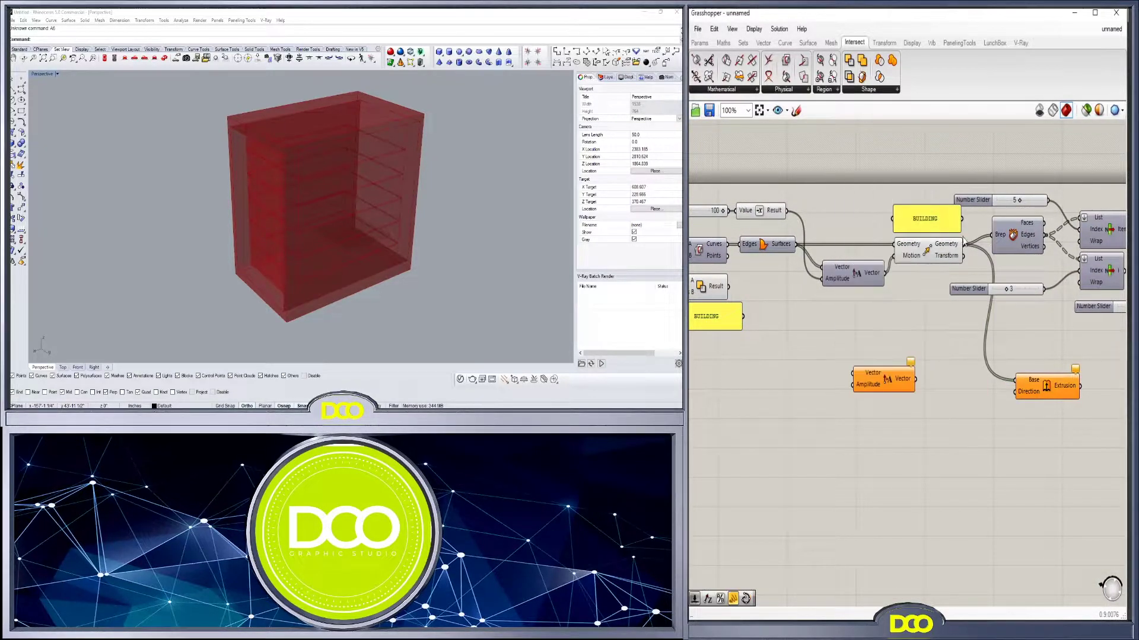
pyautogui.moveTo(856, 375); pyautogui.dragTo(911, 386)
pyautogui.moveTo(971, 389)
pyautogui.mouseDown()
pyautogui.moveTo(1017, 393)
pyautogui.moveTo(974, 398)
pyautogui.moveTo(973, 380)
pyautogui.mouseUp()
pyautogui.scroll(5, 298, 294)
pyautogui.moveTo(973, 392); pyautogui.dragTo(1035, 396)
pyautogui.scroll(-2, 1013, 423)
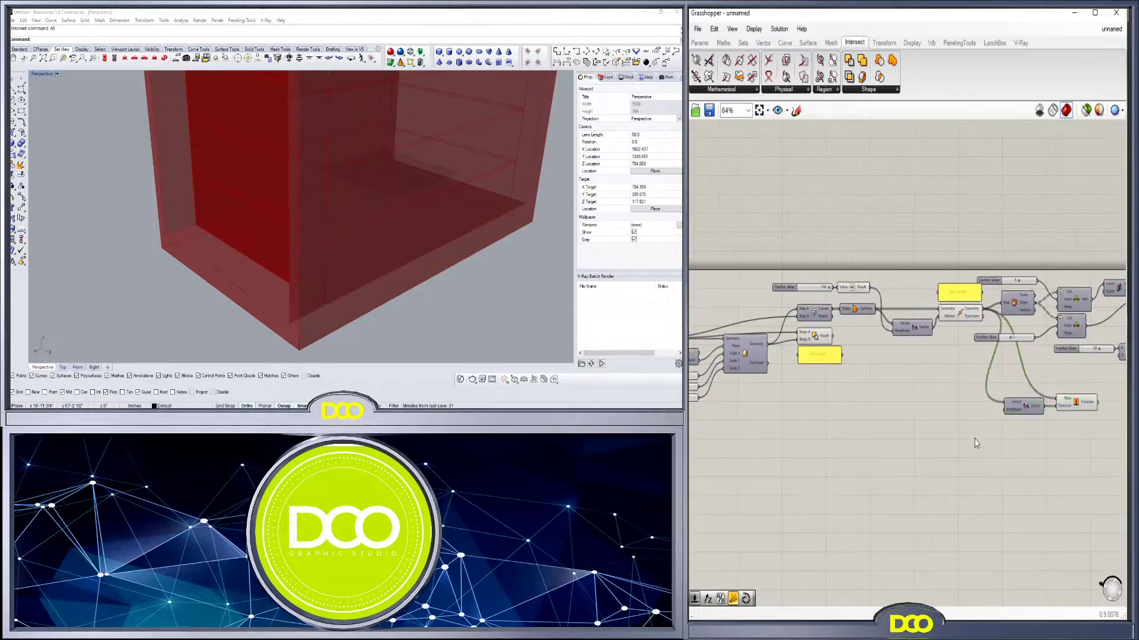
# Add a Number Slider set to 12 and feed it into the lower Amplitude component's Amplitude input
pyautogui.scroll(2, 972, 436)
pyautogui.doubleClick(927, 411)
pyautogui.write('12')
pyautogui.press('Return')
pyautogui.moveTo(982, 422); pyautogui.dragTo(927, 420, button='right')
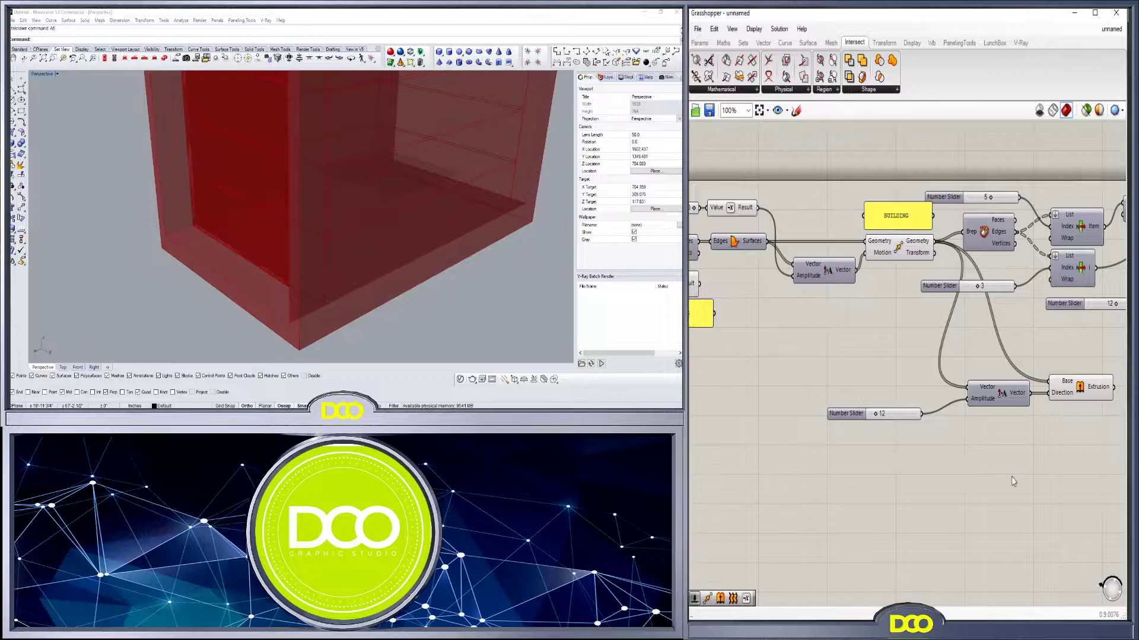
# Toggle the preview of the Move component before Deconstruct Brep and check the new extrusion in the building's opening
pyautogui.moveTo(980, 464); pyautogui.dragTo(956, 495, button='right')
pyautogui.click(874, 277)
pyautogui.middleClick(873, 277)
pyautogui.click(854, 259)
pyautogui.moveTo(329, 252)
pyautogui.mouseDown(button='right')
pyautogui.moveTo(408, 225)
pyautogui.moveTo(327, 265)
pyautogui.mouseUp(button='right')
pyautogui.scroll(-2, 322, 260)
pyautogui.moveTo(1046, 420); pyautogui.dragTo(1041, 423)
pyautogui.click(1005, 486)
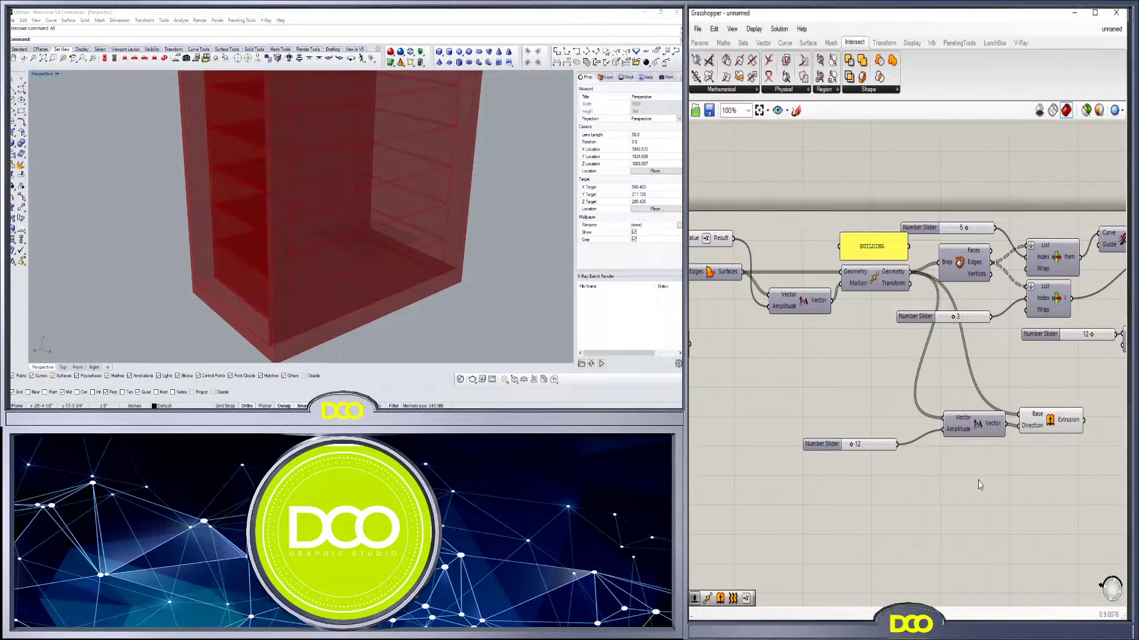
pyautogui.click(1049, 420)
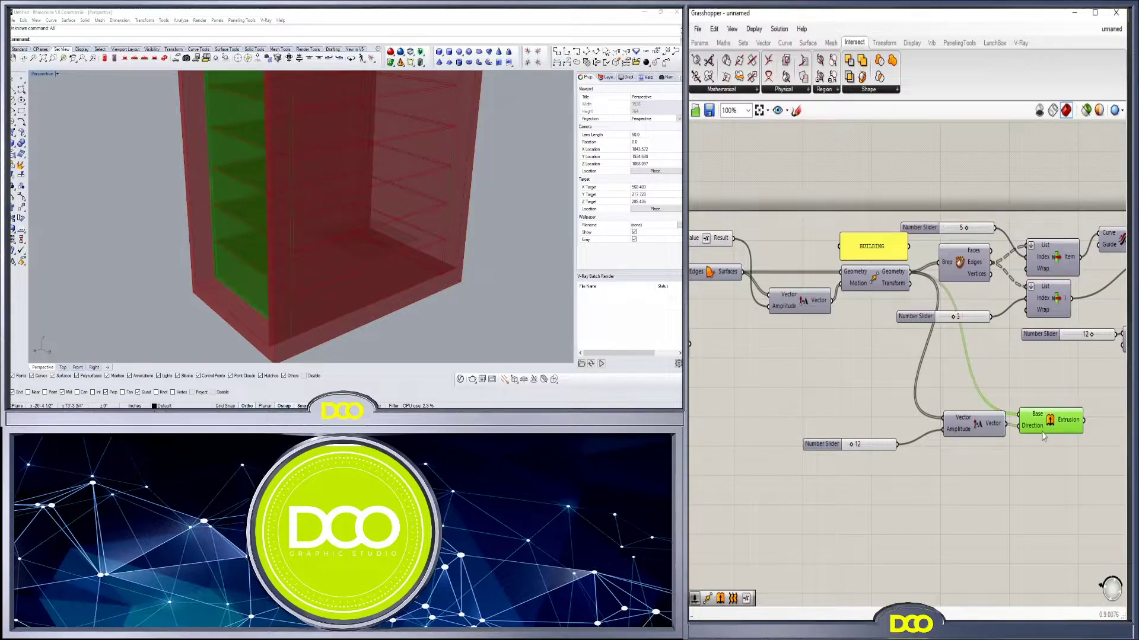
pyautogui.moveTo(1040, 481); pyautogui.dragTo(964, 484, button='right')
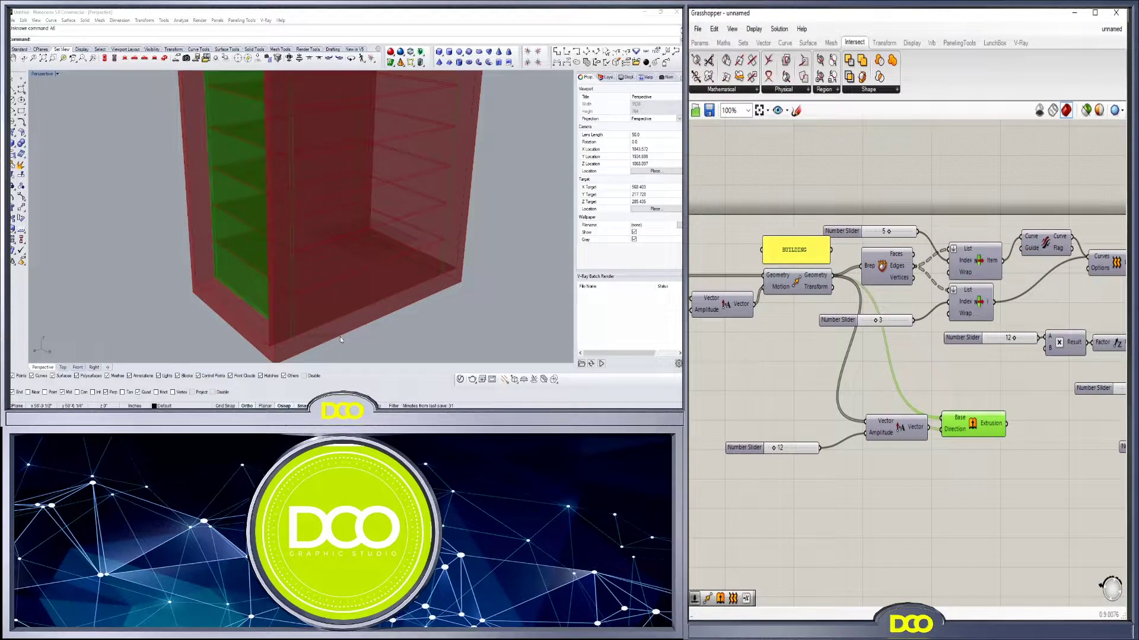
pyautogui.scroll(-5, 219, 299)
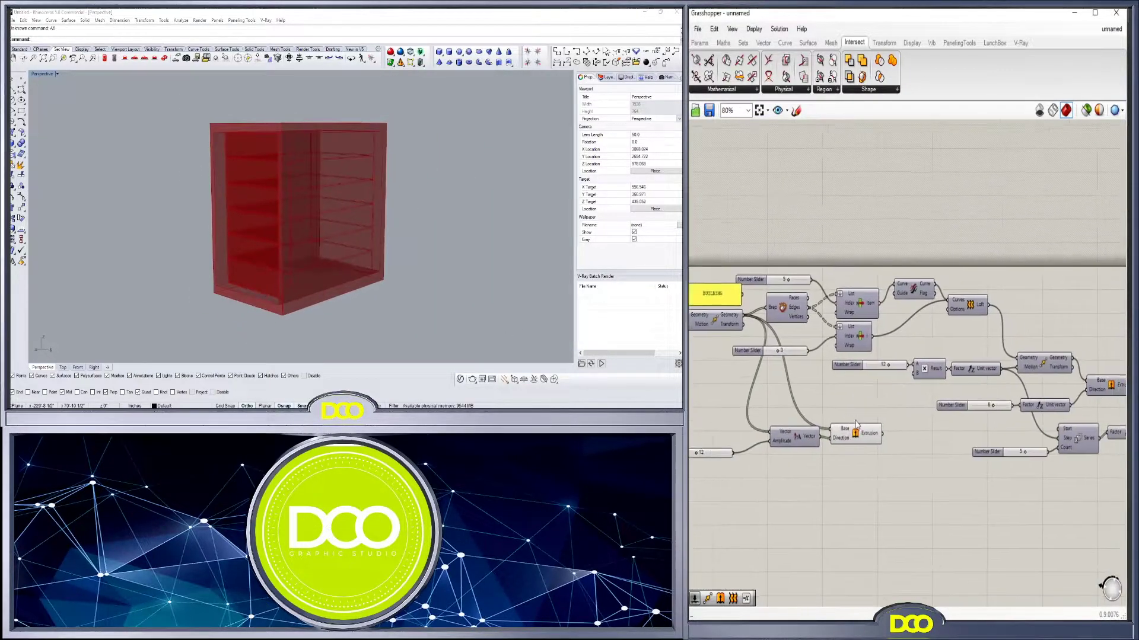
# Place the BUILDING panel from the Move component directly above the lower Extrude and relabel it FACADE
pyautogui.scroll(1, 799, 272)
pyautogui.moveTo(715, 307); pyautogui.dragTo(930, 296, button='right')
pyautogui.click(937, 330)
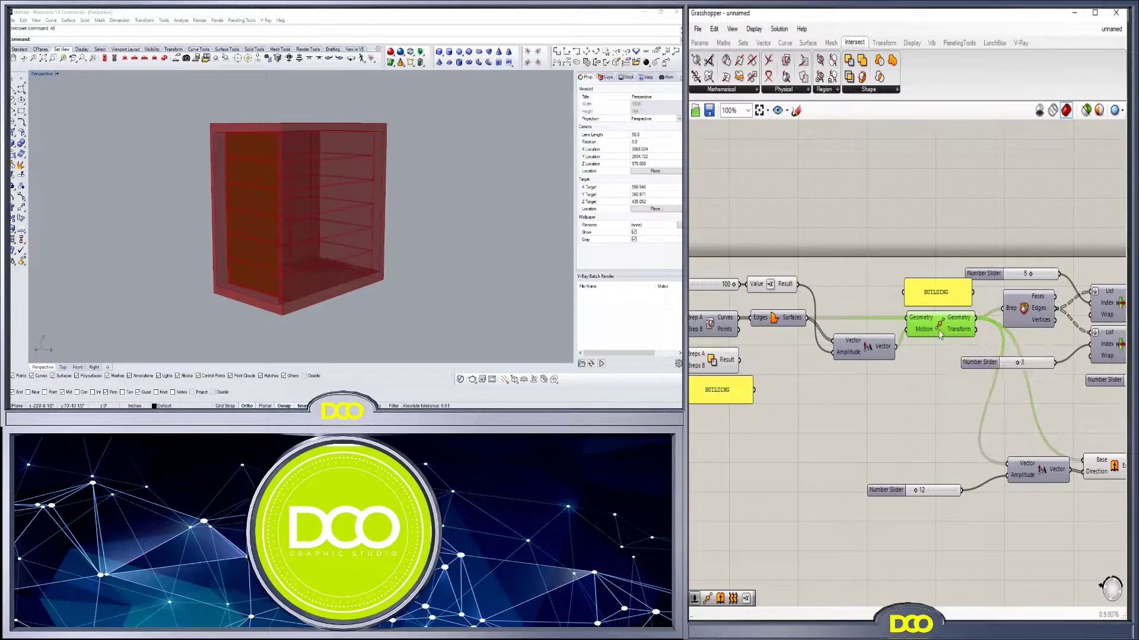
pyautogui.click(934, 392)
pyautogui.moveTo(934, 391); pyautogui.dragTo(865, 356, button='right')
pyautogui.moveTo(877, 251); pyautogui.dragTo(1054, 395)
pyautogui.doubleClick(1054, 395)
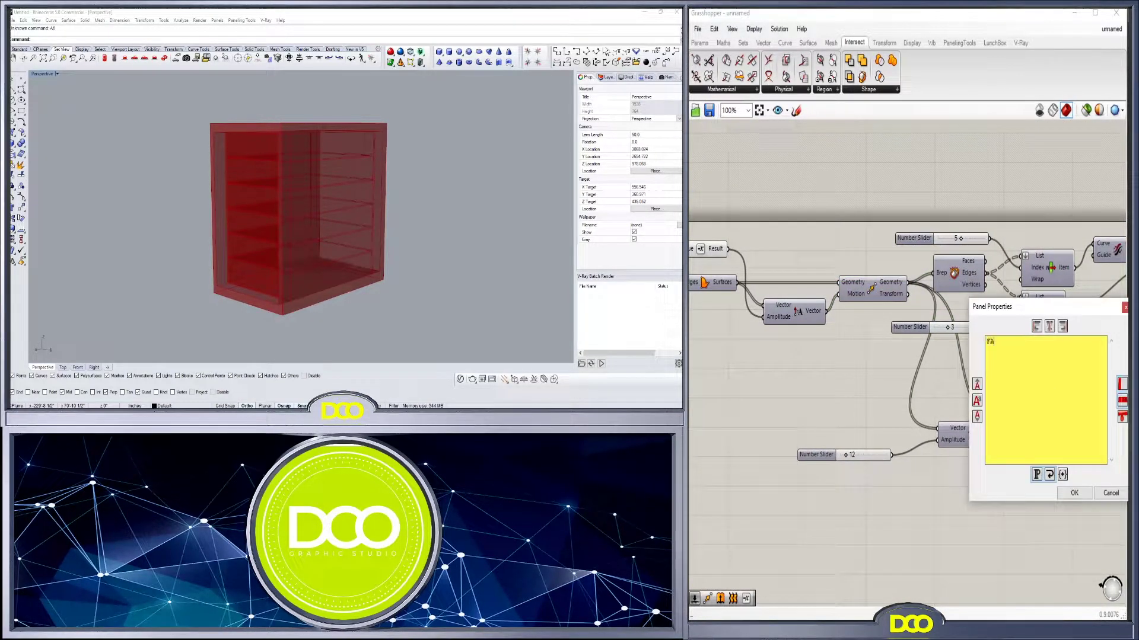
pyautogui.click(1074, 493)
pyautogui.moveTo(1063, 524); pyautogui.dragTo(833, 390)
pyautogui.moveTo(967, 439); pyautogui.dragTo(794, 437, button='right')
pyautogui.moveTo(794, 436); pyautogui.dragTo(823, 417)
pyautogui.click(727, 476)
pyautogui.moveTo(727, 475); pyautogui.dragTo(942, 490, button='right')
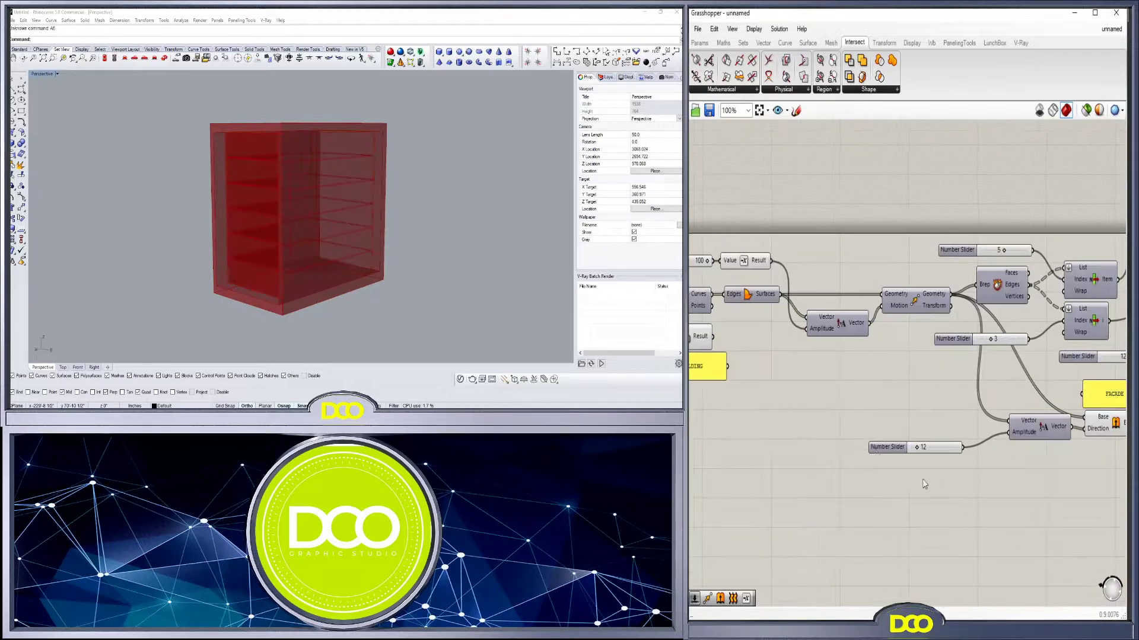
pyautogui.moveTo(912, 439); pyautogui.dragTo(913, 439)
pyautogui.click(1059, 497)
pyautogui.moveTo(1059, 498); pyautogui.dragTo(961, 506, button='right')
pyautogui.moveTo(912, 492); pyautogui.dragTo(835, 460, button='right')
pyautogui.moveTo(285, 273)
pyautogui.mouseDown(button='right')
pyautogui.moveTo(164, 278)
pyautogui.moveTo(300, 276)
pyautogui.mouseUp(button='right')
pyautogui.scroll(3, 925, 403)
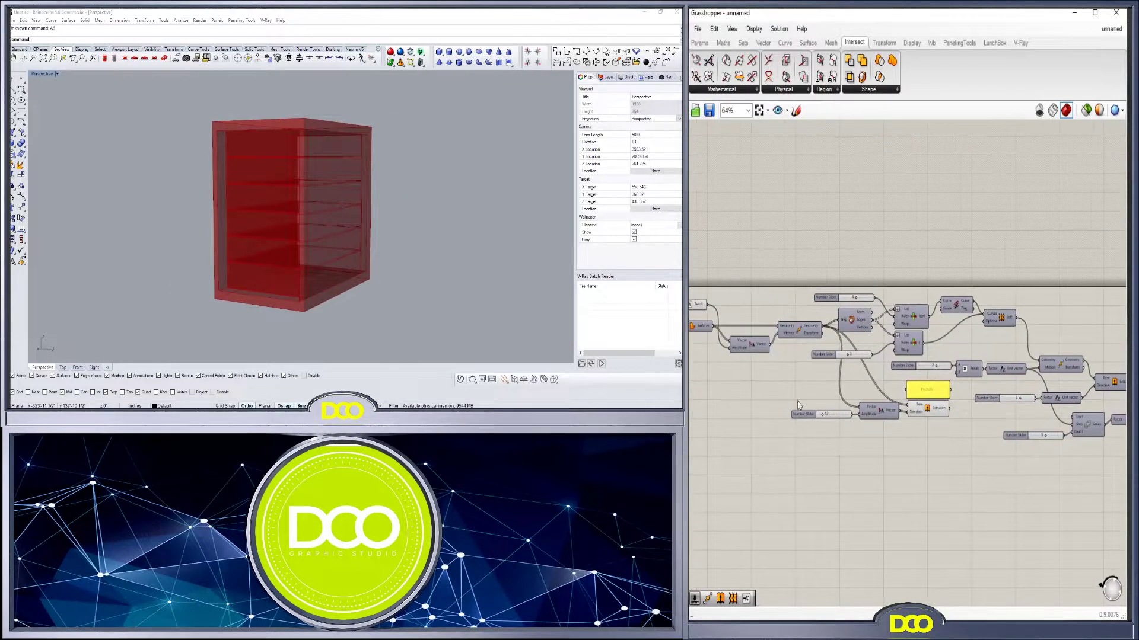
# Add a second Move component, feeding the first Move's Geometry into Geometry and the lower Amplitude's Vector into Motion
pyautogui.click(970, 420)
pyautogui.moveTo(773, 294); pyautogui.dragTo(964, 206)
pyautogui.doubleClick(948, 218)
pyautogui.write('move')
pyautogui.click(985, 256)
pyautogui.moveTo(997, 217); pyautogui.dragTo(1033, 222)
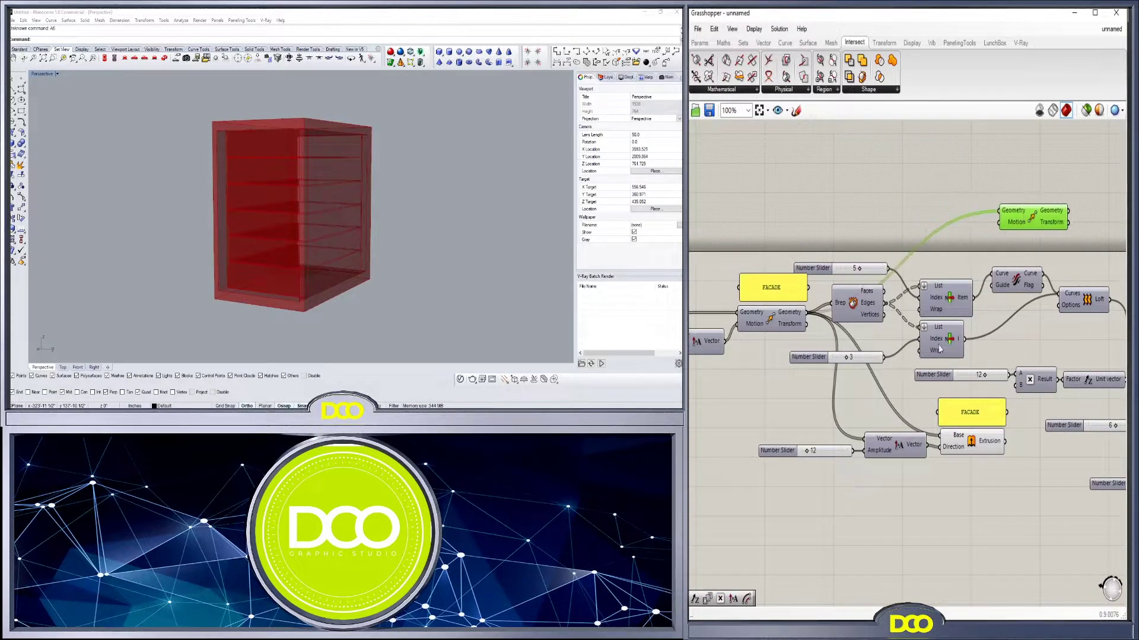
pyautogui.moveTo(932, 359); pyautogui.dragTo(999, 222)
pyautogui.click(931, 228)
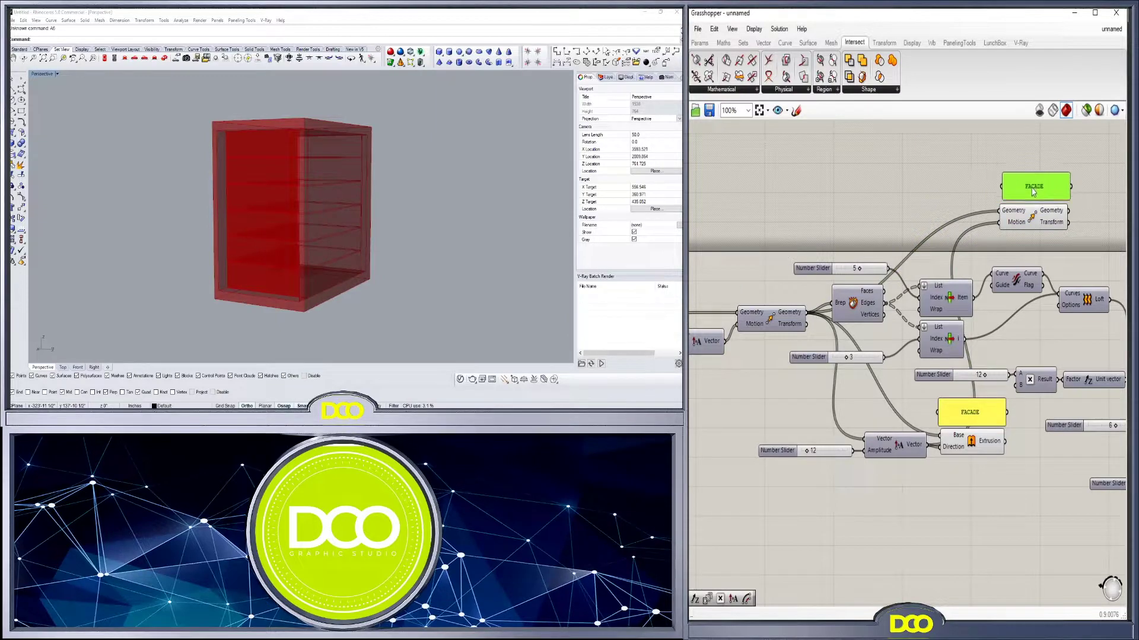
# Relabel the FACADE panel above the second Move as FACADE PLANE and bring both down just above the Loft component
pyautogui.doubleClick(1033, 189)
pyautogui.click(1050, 275)
pyautogui.moveTo(1035, 158); pyautogui.dragTo(963, 199, button='right')
pyautogui.moveTo(963, 199); pyautogui.dragTo(1014, 275)
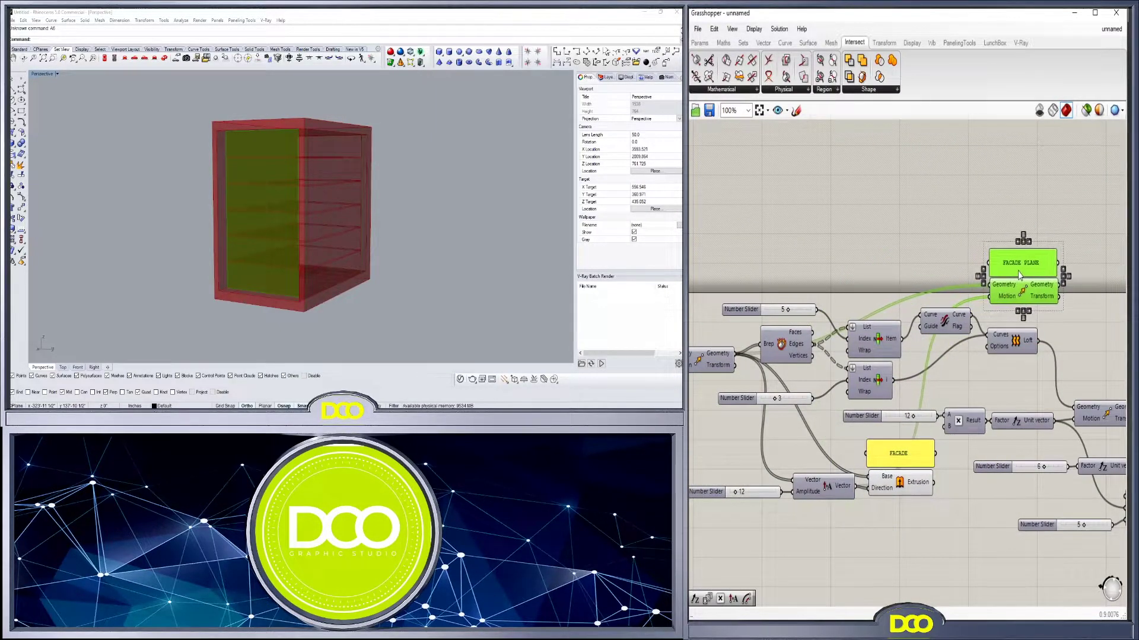
pyautogui.click(950, 283)
# Move the FACADE PLANE panel and its Move component to above the Extrude that feeds the FLOORS group
pyautogui.scroll(-7, 925, 303)
pyautogui.scroll(4, 954, 315)
pyautogui.moveTo(943, 258); pyautogui.dragTo(1068, 351)
pyautogui.scroll(2, 912, 290)
pyautogui.click(1033, 288)
pyautogui.scroll(-7, 1034, 290)
pyautogui.moveTo(1104, 413); pyautogui.dragTo(782, 298)
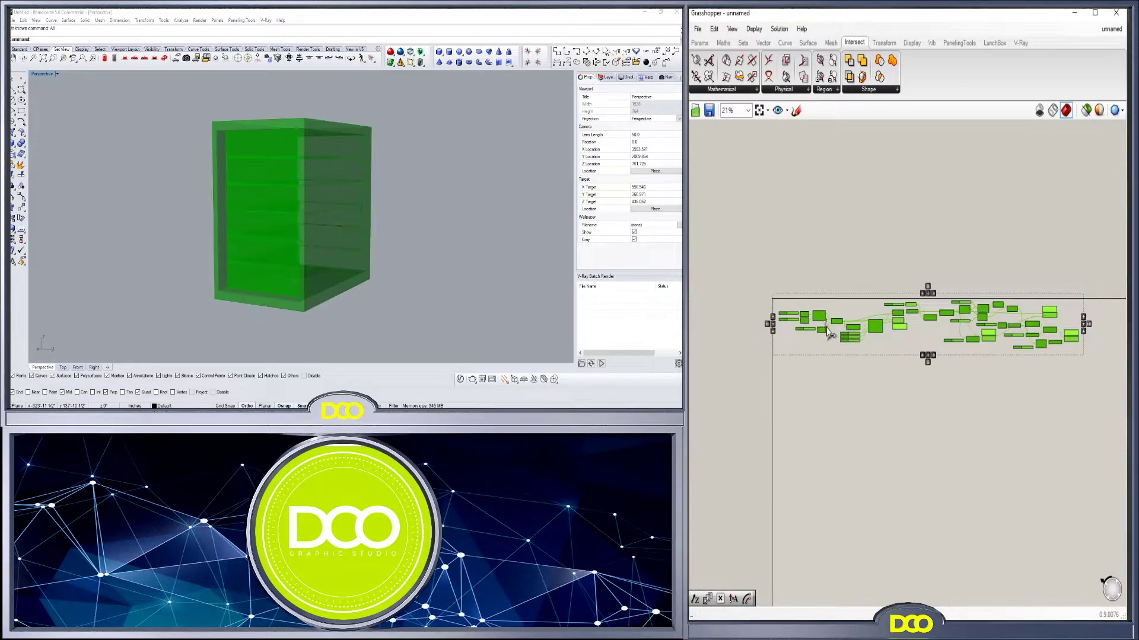
pyautogui.click(814, 301)
# Try 70 on the rectangle's X Size slider and 76 on its Y Size slider, returning them to 80 and 50
pyautogui.scroll(12, 814, 301)
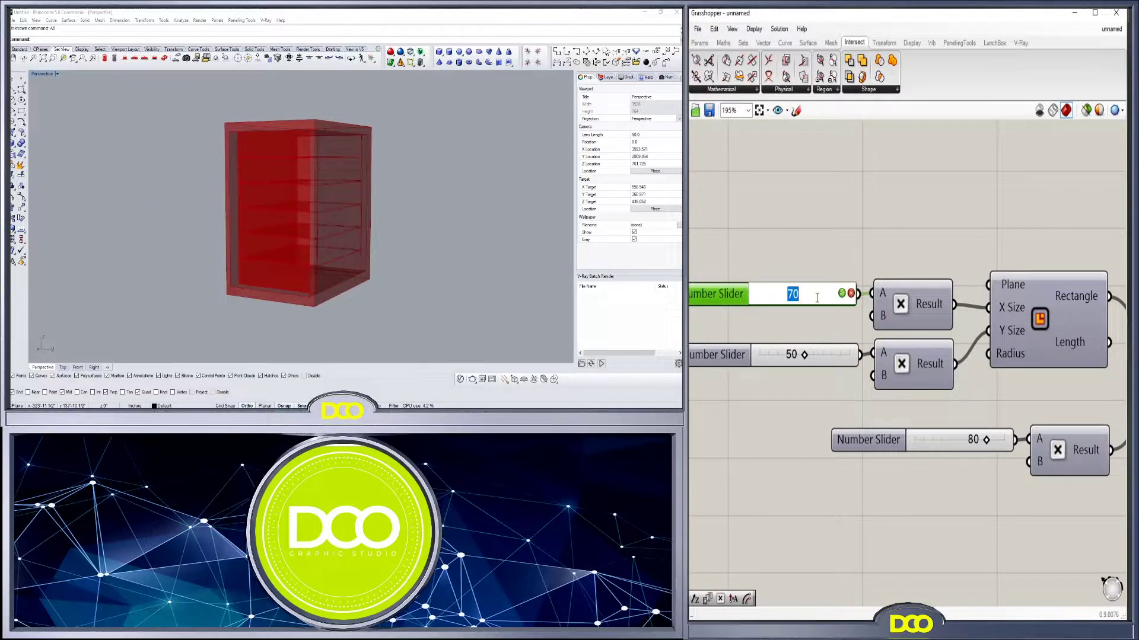
pyautogui.write('80')
pyautogui.press('Return')
pyautogui.moveTo(804, 355); pyautogui.dragTo(828, 357)
pyautogui.doubleClick(814, 354)
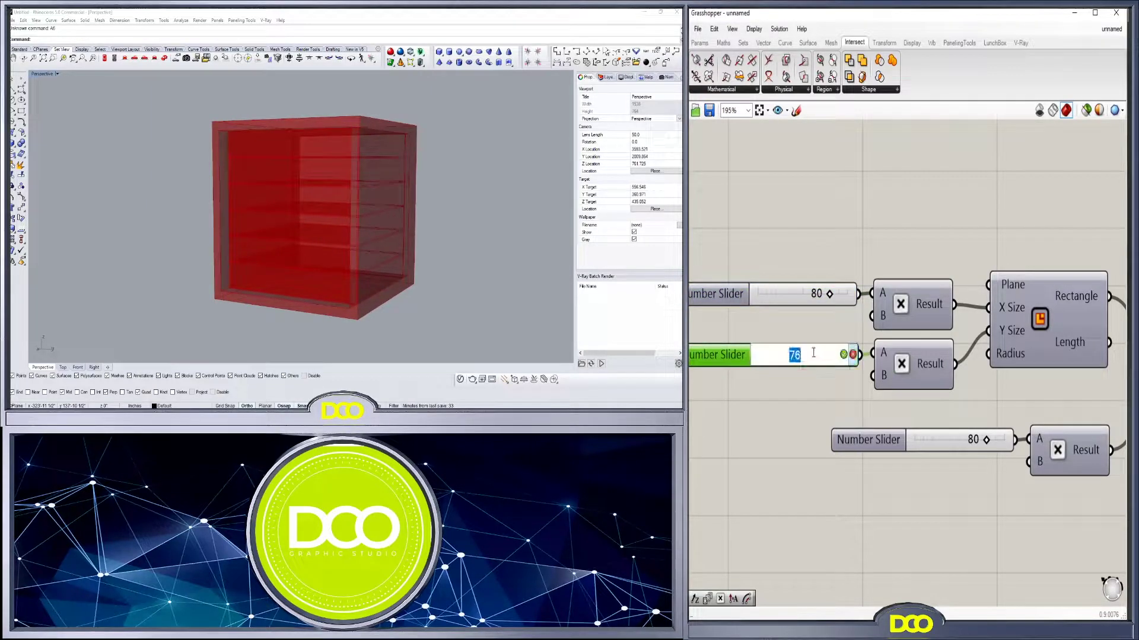
pyautogui.write('50')
pyautogui.press('Return')
# Try another value on the third dimension slider below the rectangle's size sliders and return it to 80
pyautogui.scroll(-2, 819, 357)
pyautogui.moveTo(936, 418); pyautogui.dragTo(804, 394, button='right')
pyautogui.scroll(4, 805, 395)
pyautogui.moveTo(784, 378); pyautogui.dragTo(794, 378)
pyautogui.doubleClick(772, 376)
pyautogui.write('80')
pyautogui.press('Return')
# Try a Scale Z value of 0.8 on the non-uniform scale component and return it to 0.9
pyautogui.scroll(-6, 773, 376)
pyautogui.moveTo(310, 274)
pyautogui.mouseDown(button='right')
pyautogui.moveTo(322, 279)
pyautogui.moveTo(306, 272)
pyautogui.mouseUp(button='right')
pyautogui.scroll(5, 818, 434)
pyautogui.doubleClick(812, 439)
pyautogui.write('.8')
pyautogui.press('Return')
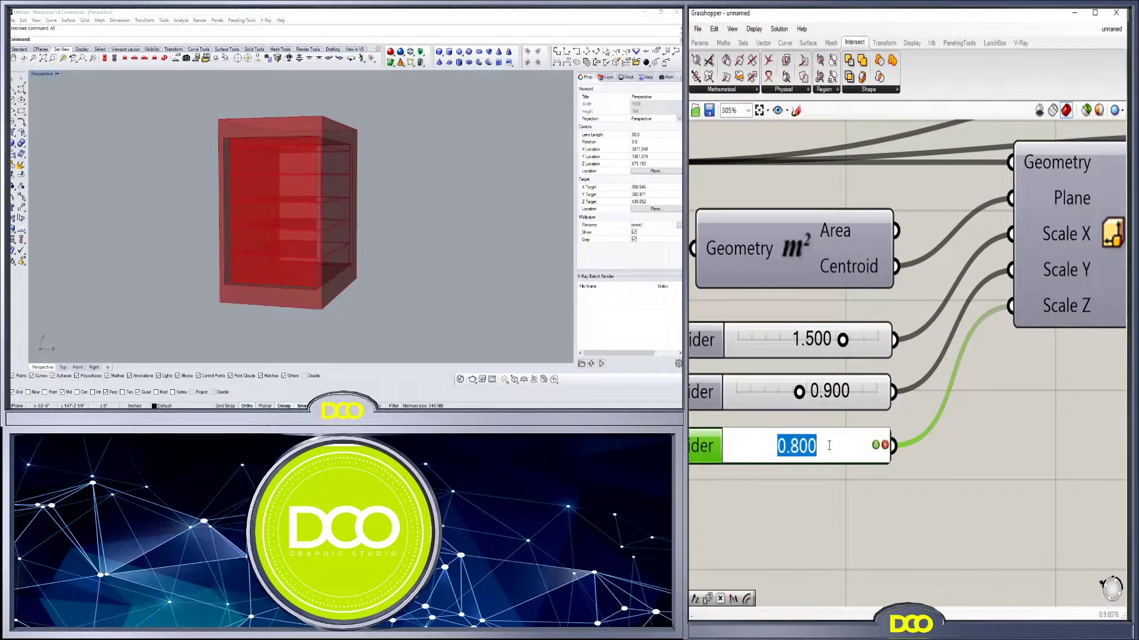
pyautogui.doubleClick(828, 449)
pyautogui.write('.9')
pyautogui.press('Return')
pyautogui.click(841, 529)
# Add a Populate 3D component beside FACADE PLANE and feed that Move's Geometry into its Region input
pyautogui.scroll(-7, 1001, 466)
pyautogui.moveTo(1002, 473); pyautogui.dragTo(878, 404, button='right')
pyautogui.scroll(6, 878, 404)
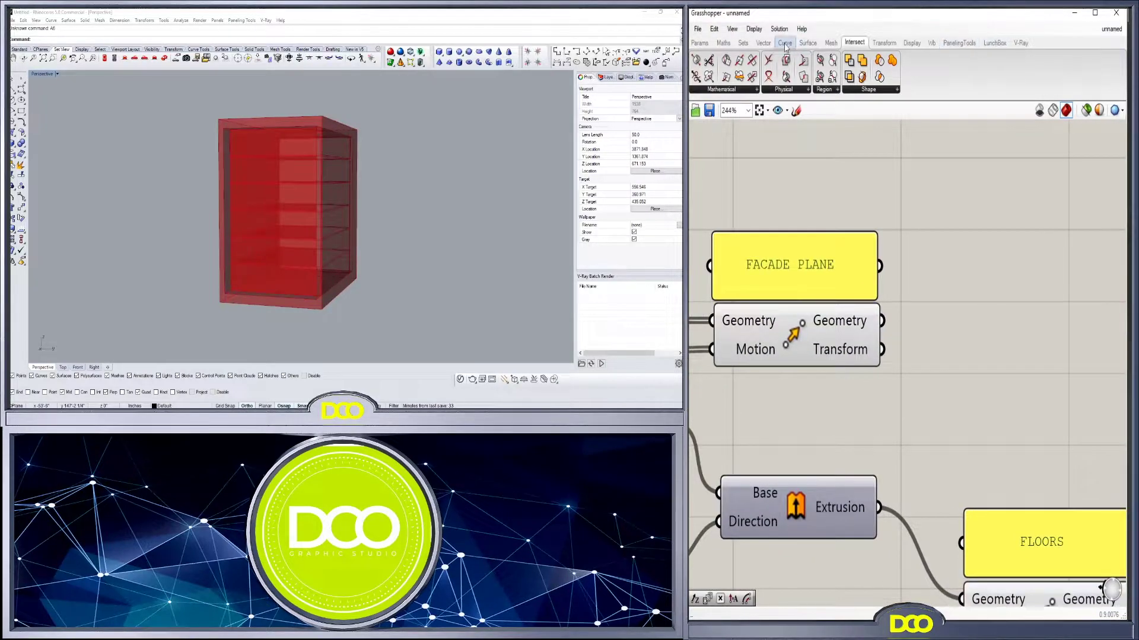
pyautogui.click(720, 46)
pyautogui.click(765, 45)
pyautogui.click(747, 77)
pyautogui.click(1049, 243)
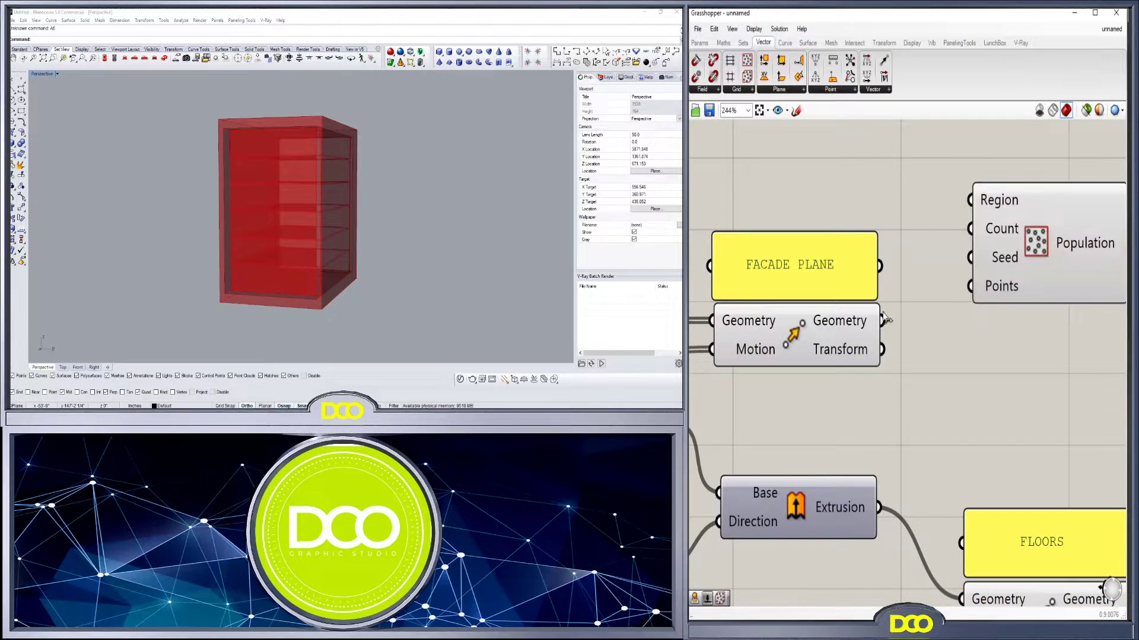
pyautogui.moveTo(970, 208); pyautogui.dragTo(971, 206)
pyautogui.moveTo(371, 175); pyautogui.dragTo(297, 217, button='right')
pyautogui.moveTo(1073, 285); pyautogui.dragTo(842, 282, button='right')
pyautogui.moveTo(854, 252); pyautogui.dragTo(917, 283)
pyautogui.click(1019, 302)
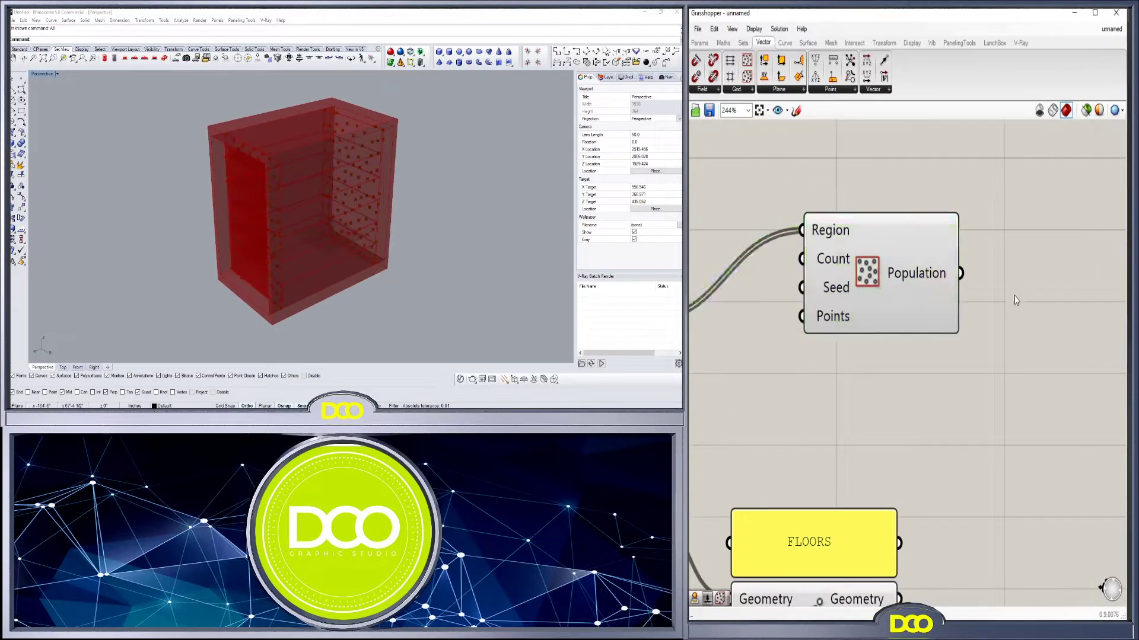
# Add a Number Slider ranging from 0 to 100, connect it to the Populate 3D Count and set it to 74
pyautogui.scroll(-2, 1017, 294)
pyautogui.moveTo(1014, 288); pyautogui.dragTo(960, 320, button='right')
pyautogui.moveTo(917, 310); pyautogui.dragTo(906, 308)
pyautogui.moveTo(946, 297); pyautogui.dragTo(1063, 313, button='right')
pyautogui.doubleClick(778, 255)
pyautogui.write('0<100')
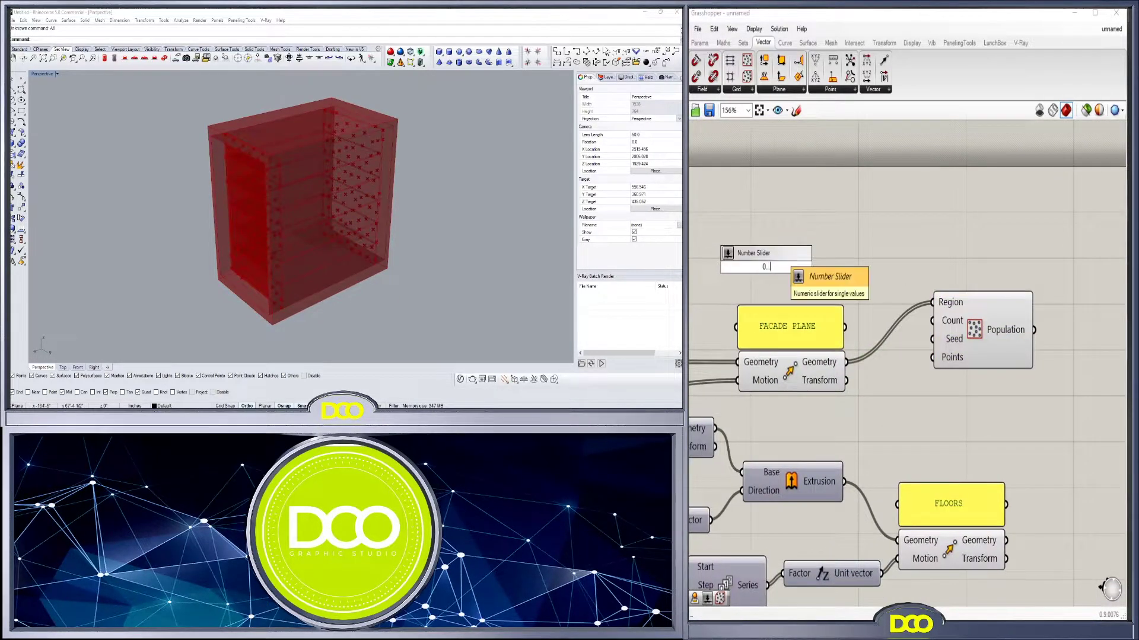
pyautogui.press('Return')
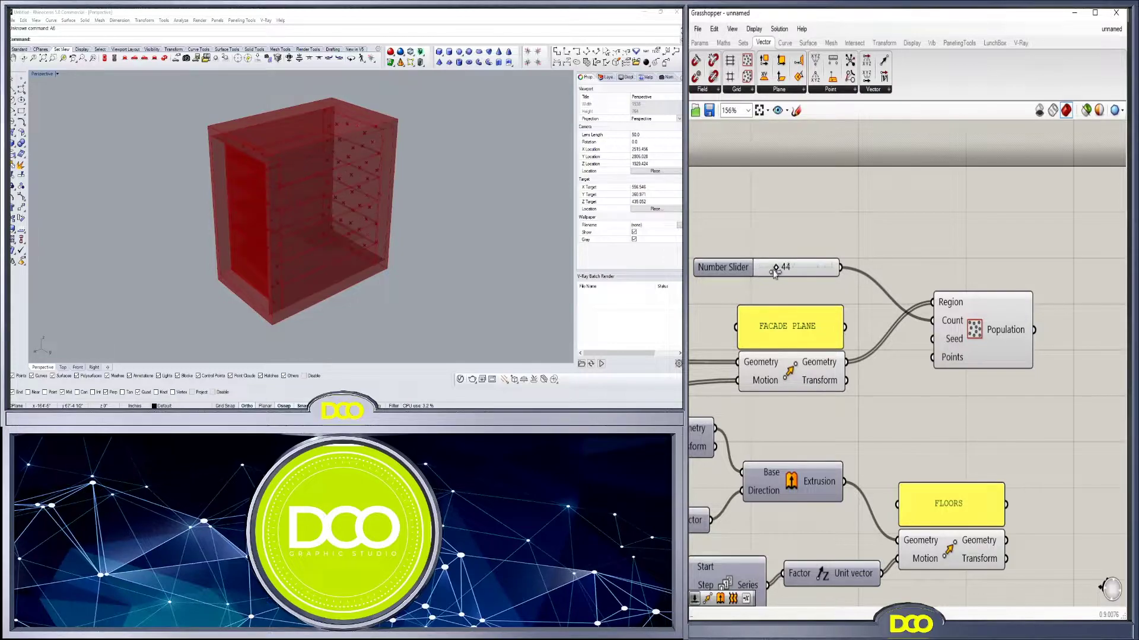
# Add a Voronoi 3D component, connect the Population output to its Points input and flatten that input
pyautogui.moveTo(1036, 271); pyautogui.dragTo(920, 280, button='right')
pyautogui.click(831, 43)
pyautogui.click(799, 90)
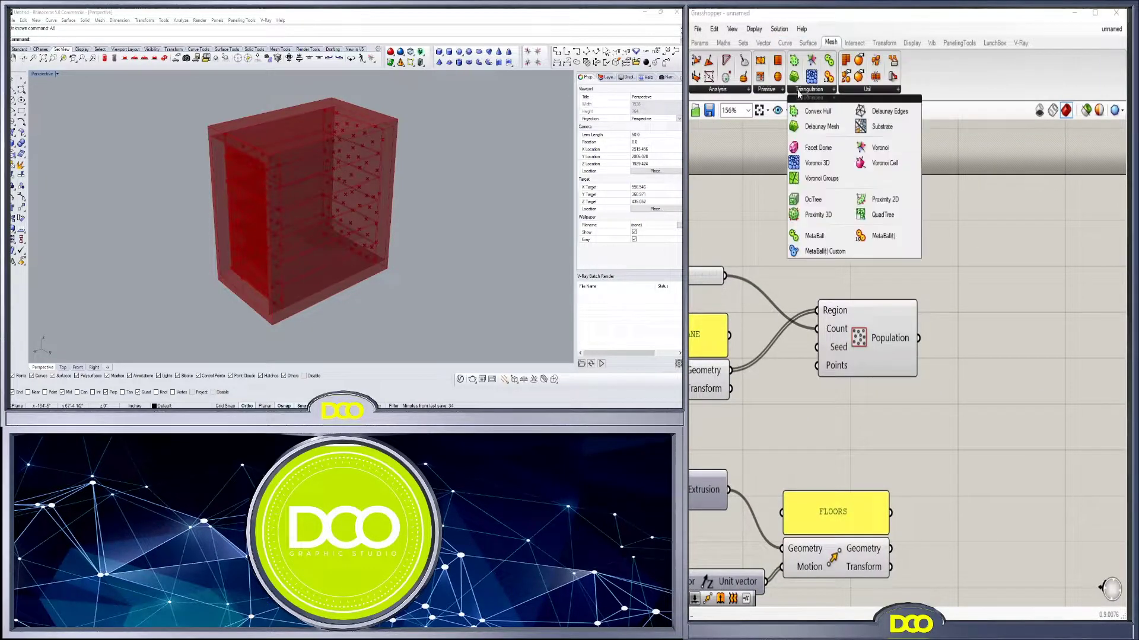
pyautogui.moveTo(822, 168); pyautogui.dragTo(986, 348)
pyautogui.rightClick(959, 337)
pyautogui.click(988, 422)
# Turn off the preview of the FACADE PLANE Move component
pyautogui.moveTo(309, 213); pyautogui.dragTo(263, 249, button='right')
pyautogui.scroll(12, 272, 180)
pyautogui.click(966, 267)
pyautogui.scroll(-1, 949, 270)
pyautogui.moveTo(889, 282); pyautogui.dragTo(958, 297, button='right')
pyautogui.middleClick(794, 376)
pyautogui.click(814, 352)
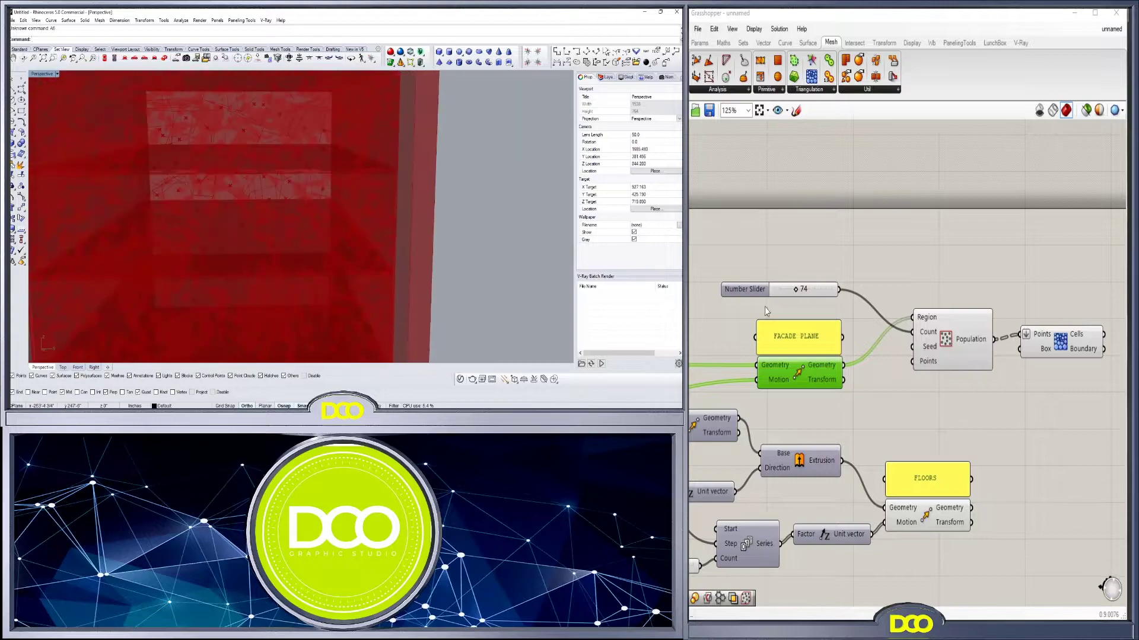
# Add a Brep | Brep intersection component and feed the Voronoi 3D Cells into its Brep B input
pyautogui.scroll(-5, 372, 241)
pyautogui.scroll(4, 371, 241)
pyautogui.moveTo(371, 242); pyautogui.dragTo(437, 221, button='right')
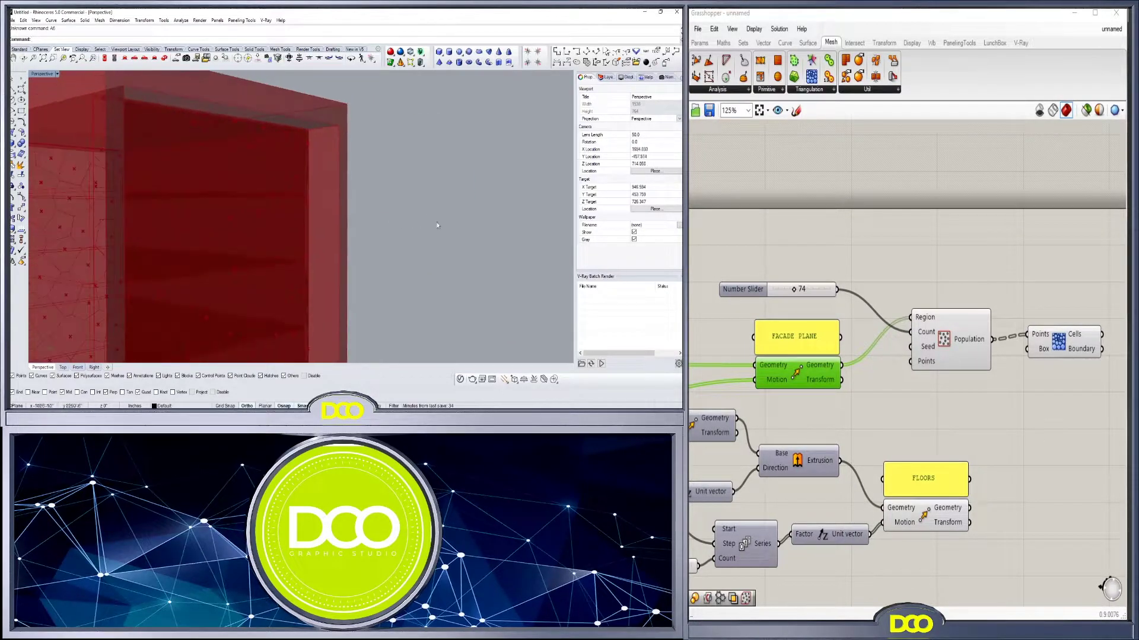
pyautogui.moveTo(1059, 341); pyautogui.dragTo(1050, 348)
pyautogui.moveTo(148, 237); pyautogui.dragTo(213, 255, button='right')
pyautogui.moveTo(1087, 307); pyautogui.dragTo(957, 333, button='right')
pyautogui.click(958, 335)
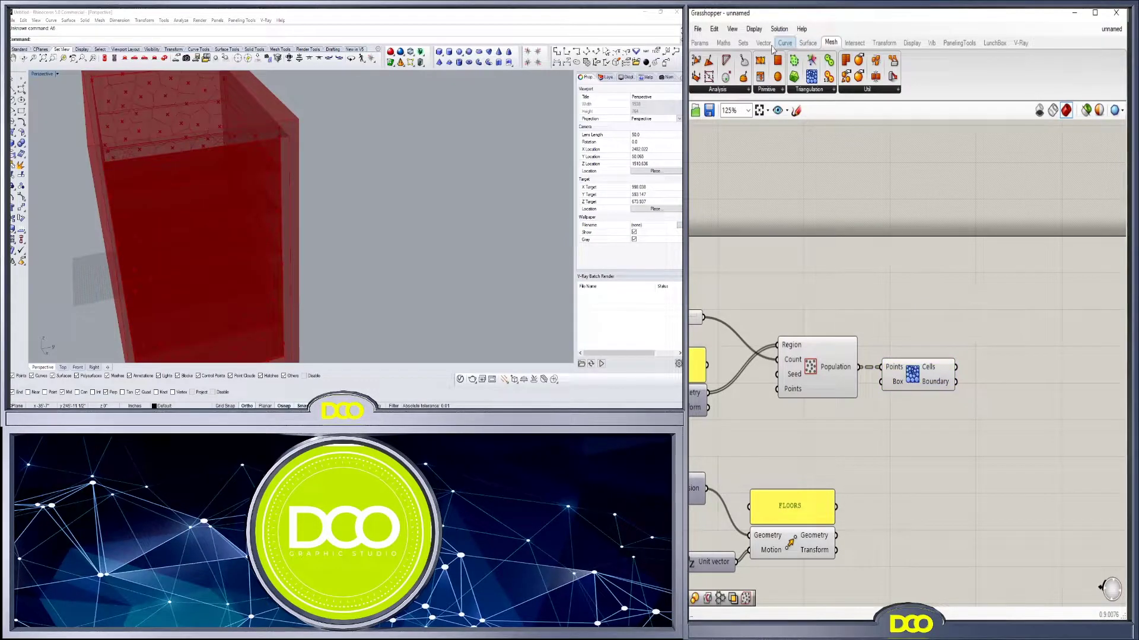
pyautogui.click(853, 43)
pyautogui.click(789, 89)
pyautogui.click(795, 162)
pyautogui.click(1031, 314)
pyautogui.moveTo(956, 367); pyautogui.dragTo(992, 325)
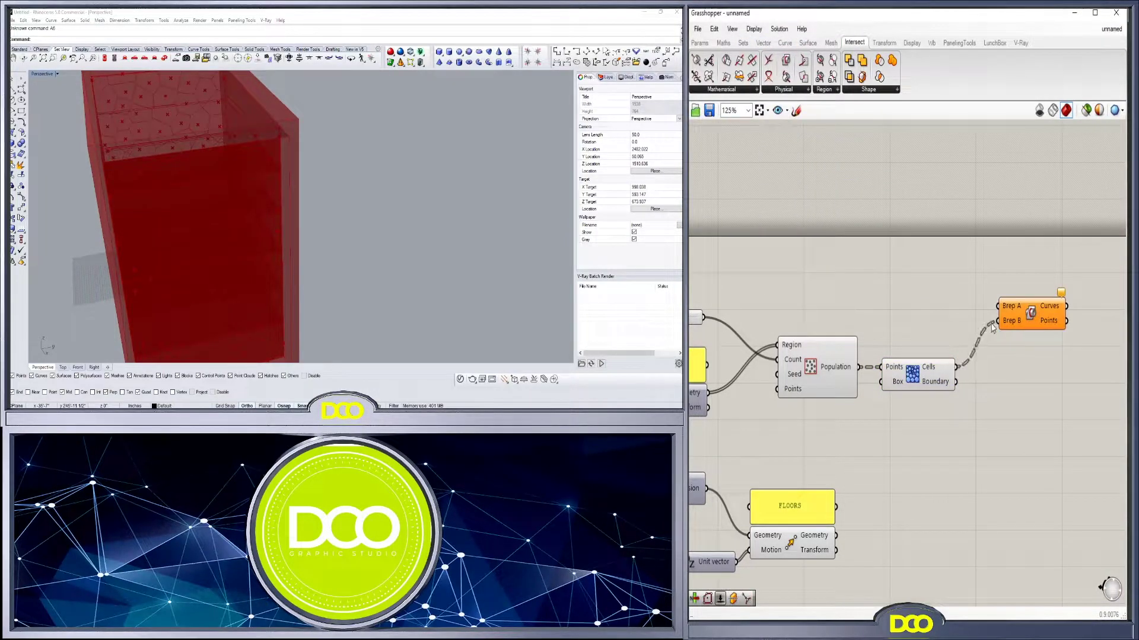
# Connect the FACADE PLANE Move's Geometry to Brep A of the intersection component and graft its Brep B input
pyautogui.moveTo(855, 383); pyautogui.dragTo(1014, 362, button='right')
pyautogui.scroll(-1, 841, 335)
pyautogui.moveTo(824, 380); pyautogui.dragTo(1059, 310)
pyautogui.moveTo(1086, 315)
pyautogui.mouseDown()
pyautogui.moveTo(1067, 325)
pyautogui.moveTo(1072, 351)
pyautogui.moveTo(1079, 298)
pyautogui.mouseUp()
pyautogui.scroll(3, 1054, 323)
pyautogui.rightClick(1050, 343)
pyautogui.click(1076, 449)
pyautogui.rightClick(1021, 329)
pyautogui.click(1044, 449)
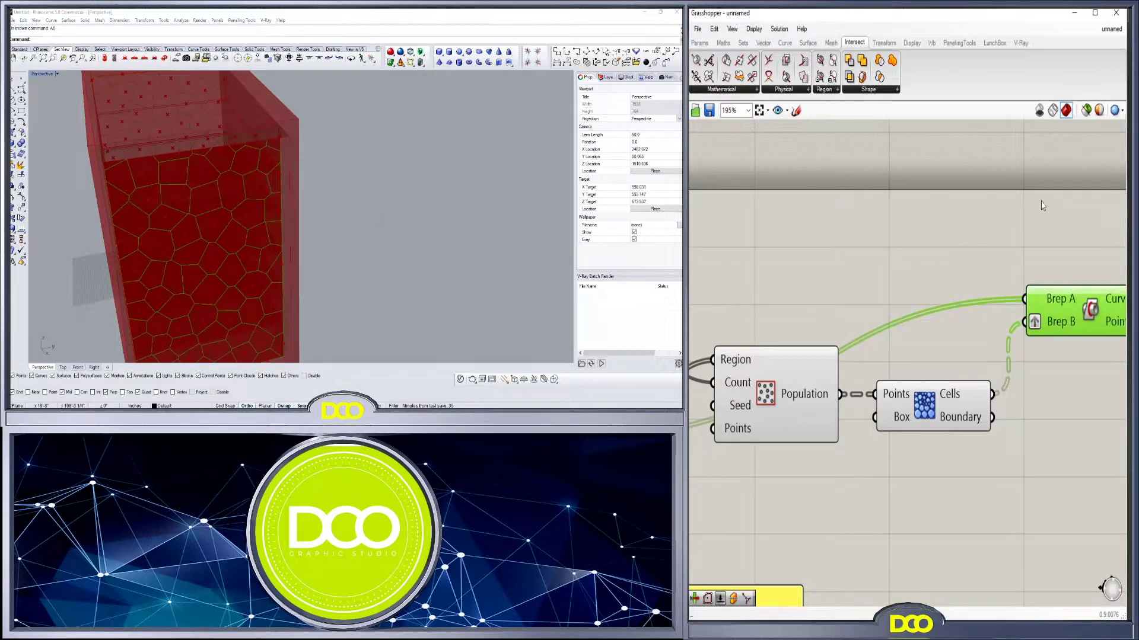
# Turn off the previews of the Voronoi 3D and Populate 3D components
pyautogui.moveTo(1041, 208); pyautogui.dragTo(889, 205, button='right')
pyautogui.moveTo(255, 293)
pyautogui.mouseDown(button='right')
pyautogui.moveTo(224, 252)
pyautogui.moveTo(267, 278)
pyautogui.mouseUp(button='right')
pyautogui.scroll(-1, 809, 348)
pyautogui.moveTo(808, 347); pyautogui.dragTo(819, 348, button='right')
pyautogui.click(790, 387)
pyautogui.middleClick(787, 382)
pyautogui.click(813, 418)
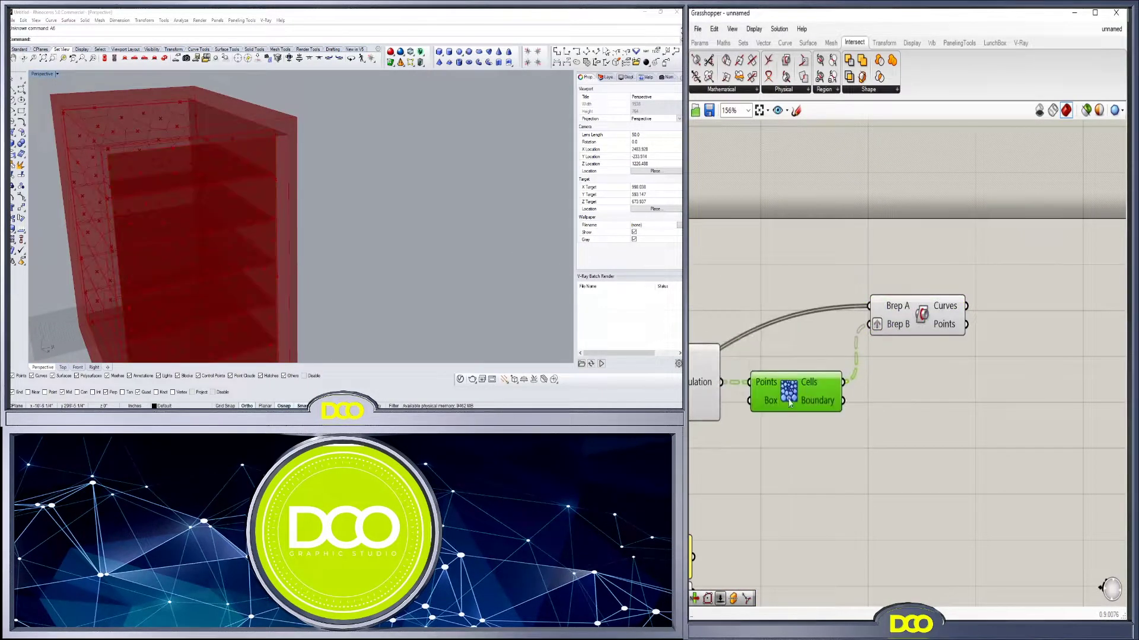
pyautogui.moveTo(792, 391); pyautogui.dragTo(964, 322, button='right')
pyautogui.click(841, 282)
pyautogui.middleClick(842, 277)
pyautogui.click(864, 312)
pyautogui.moveTo(170, 226); pyautogui.dragTo(212, 211, button='right')
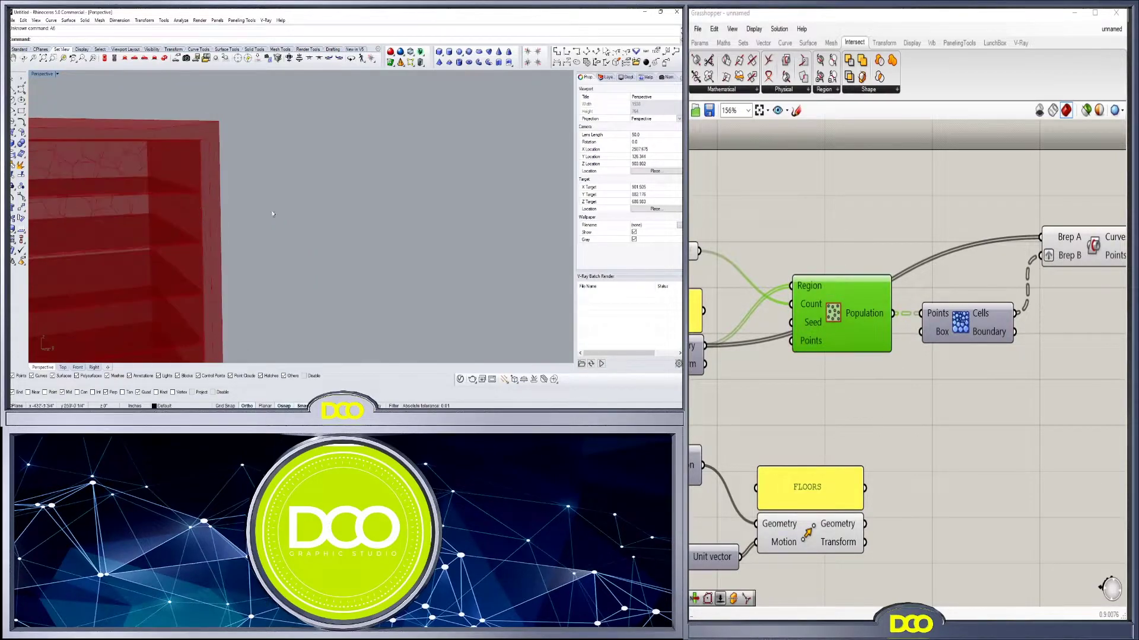
# Add a Pipe component, feed the Brep | Brep intersection Curves into its Curve input and set its Caps option
pyautogui.moveTo(1068, 285); pyautogui.dragTo(908, 315, button='right')
pyautogui.doubleClick(1023, 296)
pyautogui.write('pi')
pyautogui.click(1021, 265)
pyautogui.rightClick(1022, 324)
pyautogui.click(1047, 450)
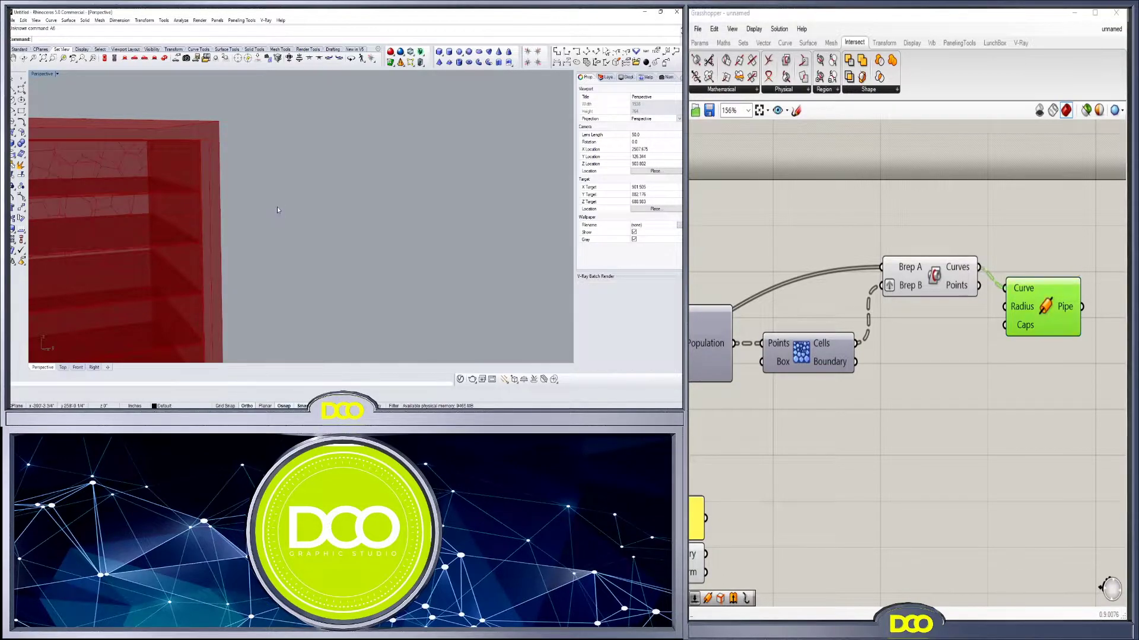
pyautogui.keyDown('shift'); pyautogui.moveTo(282, 173); pyautogui.dragTo(295, 90, button='right'); pyautogui.keyUp('shift')
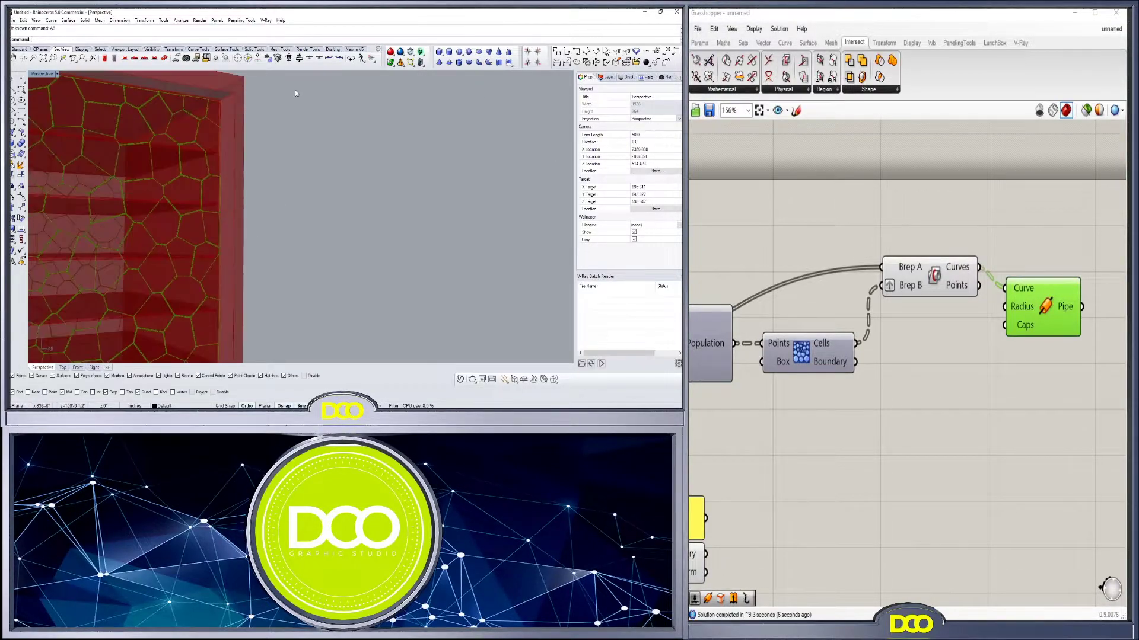
# Copy the Populate 3D count slider and place the copy beside the Pipe component
pyautogui.scroll(8, 219, 193)
pyautogui.scroll(-3, 218, 193)
pyautogui.rightClick(1026, 326)
pyautogui.click(961, 466)
pyautogui.scroll(-3, 1006, 334)
pyautogui.click(1023, 323)
pyautogui.moveTo(812, 379); pyautogui.dragTo(905, 354, button='right')
pyautogui.scroll(4, 858, 274)
pyautogui.doubleClick(818, 290)
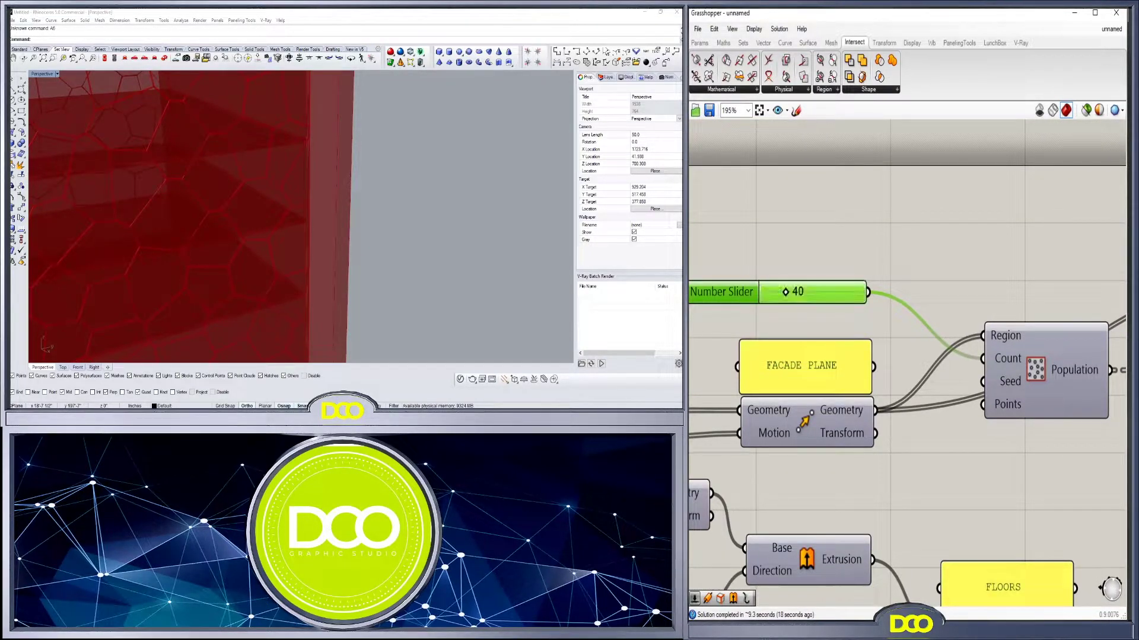
pyautogui.scroll(-8, 271, 247)
pyautogui.moveTo(271, 247); pyautogui.dragTo(259, 229, button='right')
pyautogui.scroll(-1, 1040, 273)
pyautogui.moveTo(1097, 276); pyautogui.dragTo(700, 350, button='right')
pyautogui.moveTo(947, 382); pyautogui.dragTo(992, 420)
pyautogui.click(832, 426)
# Set the copied slider to 12, feed it into the Pipe's Radius input and place it below the Voronoi 3D component
pyautogui.moveTo(833, 429); pyautogui.dragTo(924, 395, button='right')
pyautogui.doubleClick(929, 401)
pyautogui.write('12')
pyautogui.press('Return')
pyautogui.moveTo(1002, 400); pyautogui.dragTo(1043, 384)
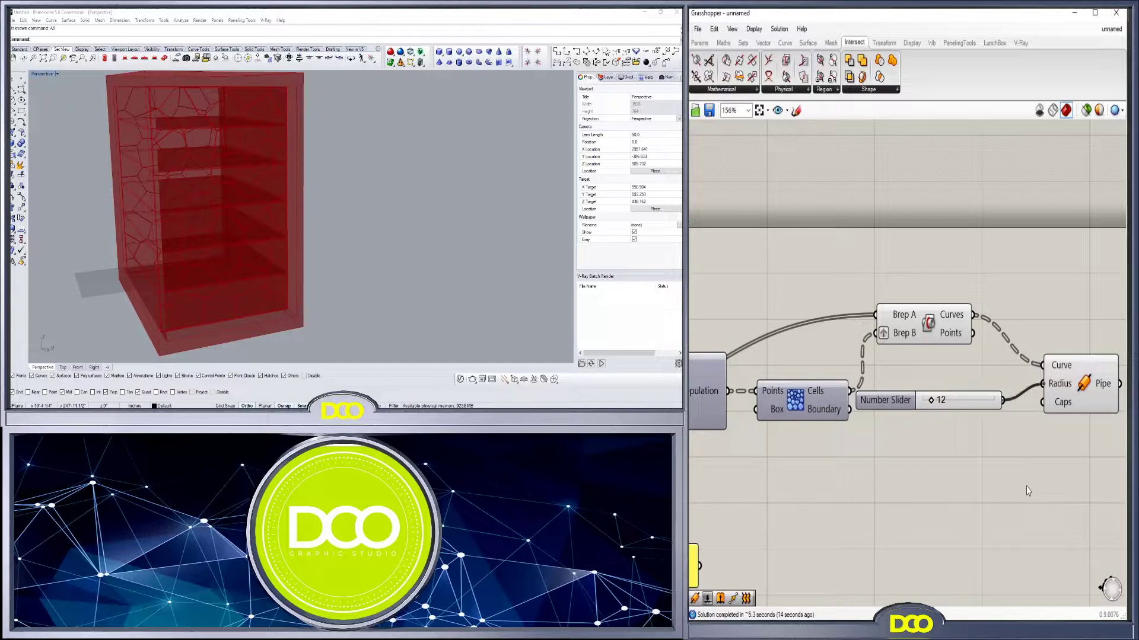
pyautogui.moveTo(860, 405); pyautogui.dragTo(807, 440)
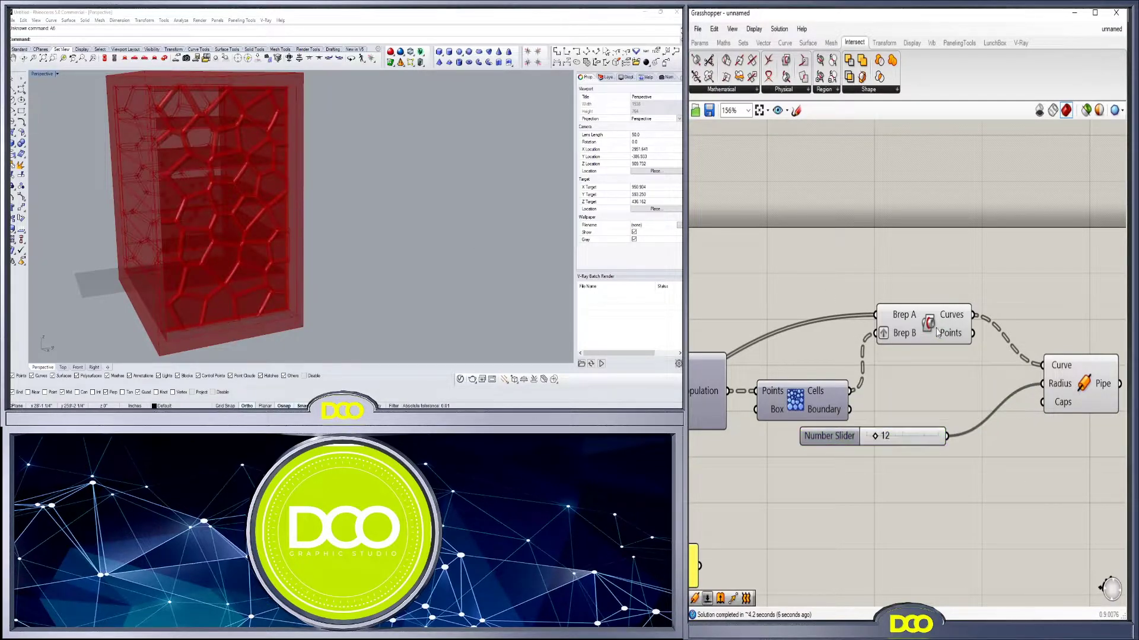
# Copy the FLOORS panel above the Pipe component and change its text to SKIN PATTERN
pyautogui.scroll(-3, 937, 328)
pyautogui.scroll(6, 215, 188)
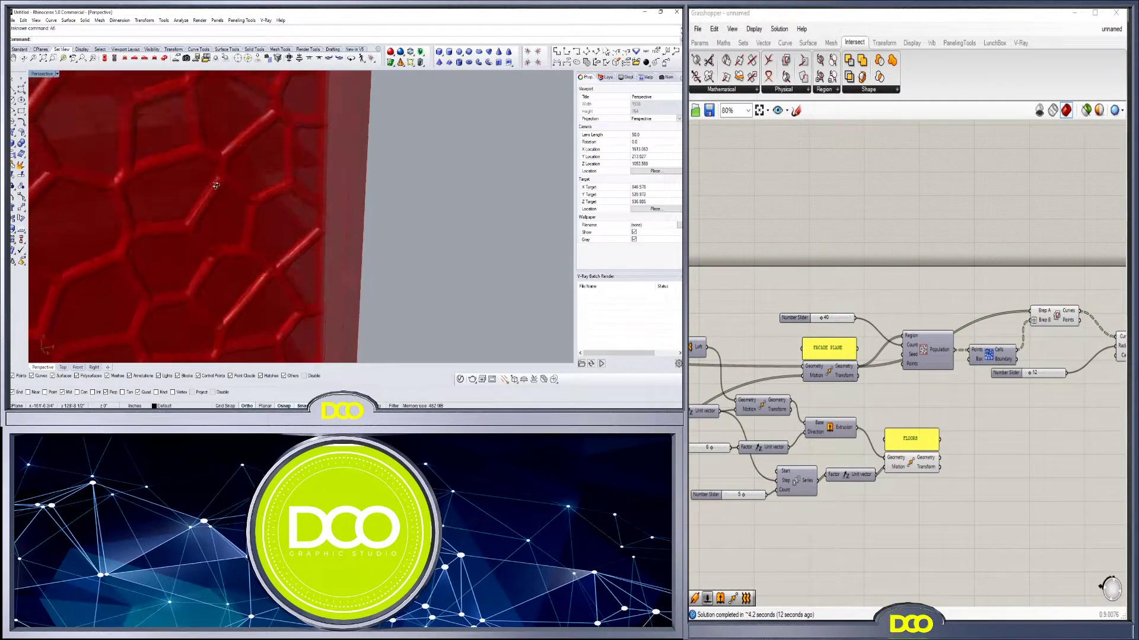
pyautogui.scroll(-6, 215, 187)
pyautogui.moveTo(223, 190); pyautogui.dragTo(410, 246, button='right')
pyautogui.scroll(1, 983, 404)
pyautogui.moveTo(983, 404); pyautogui.dragTo(887, 373, button='right')
pyautogui.keyDown('alt'); pyautogui.moveTo(796, 420); pyautogui.dragTo(1083, 266); pyautogui.keyUp('alt')
pyautogui.doubleClick(1083, 266)
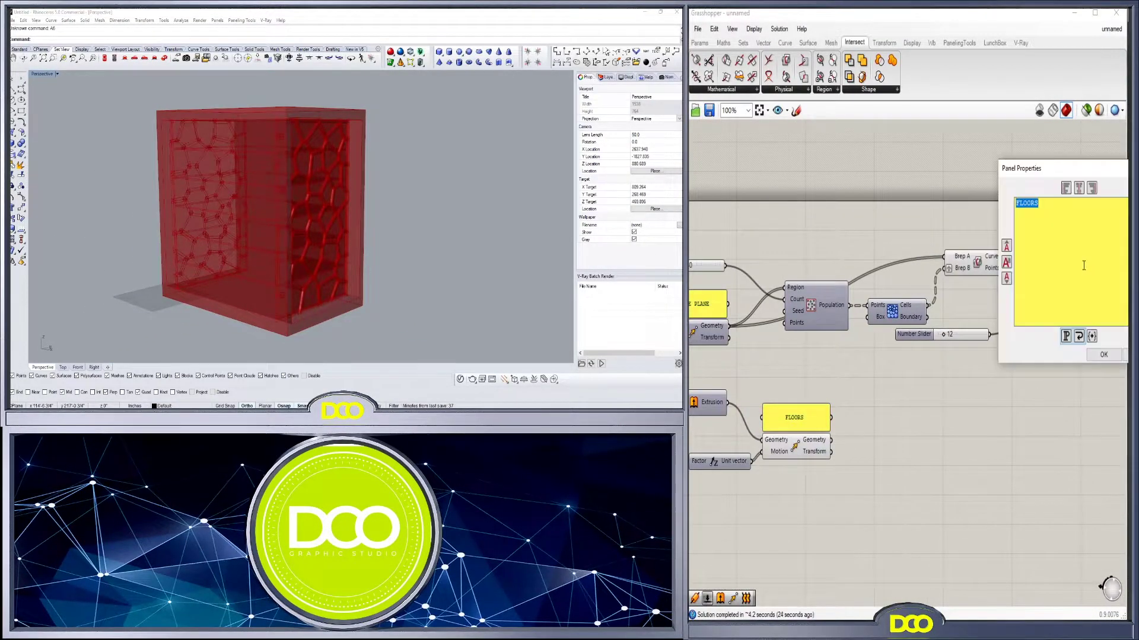
pyautogui.click(1103, 354)
pyautogui.moveTo(279, 249); pyautogui.dragTo(178, 261, button='right')
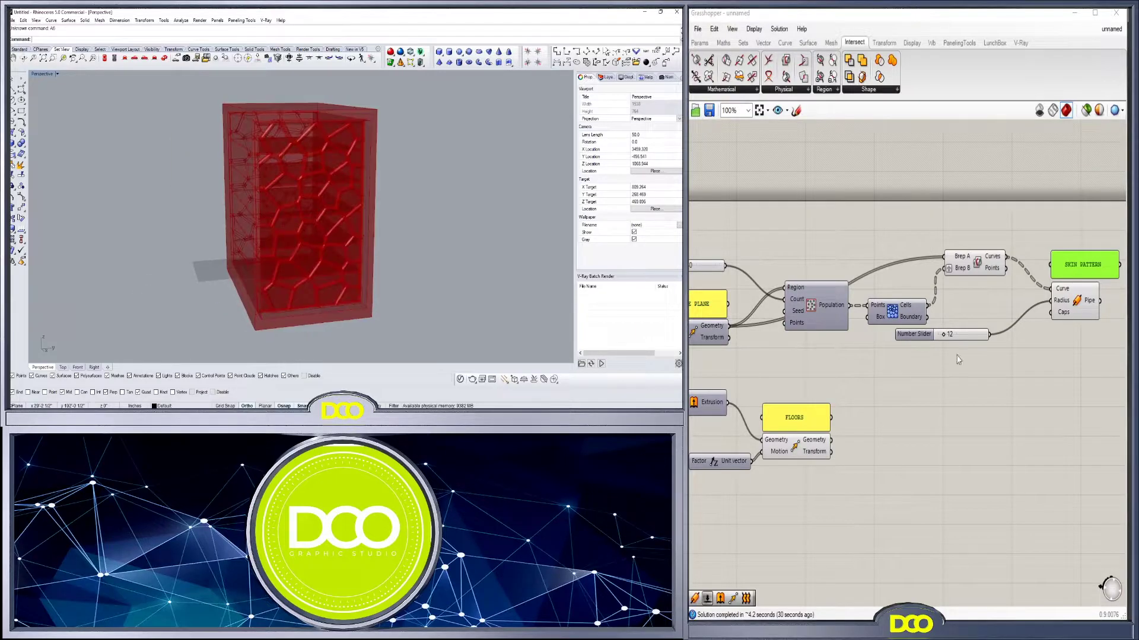
# Change the text of the panel above the facade Extrusion component to FACADE GLAZING
pyautogui.scroll(-1, 930, 355)
pyautogui.moveTo(705, 475); pyautogui.dragTo(910, 435, button='right')
pyautogui.scroll(3, 885, 343)
pyautogui.doubleClick(885, 344)
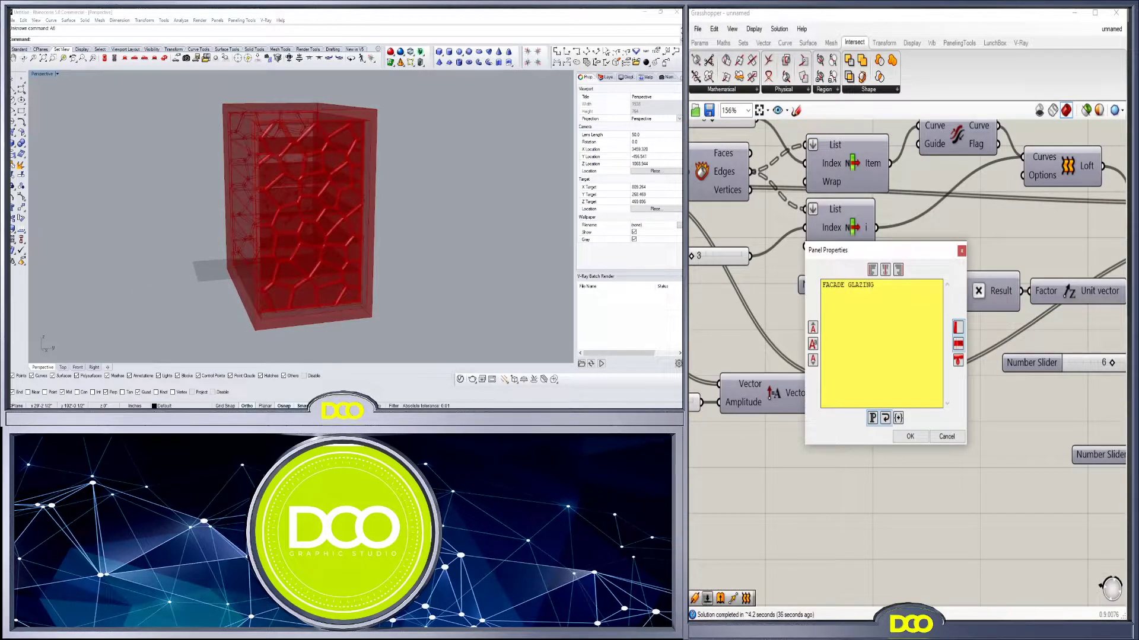
pyautogui.click(909, 436)
# Add a Custom Preview component below the BUILDING panel
pyautogui.scroll(-2, 932, 504)
pyautogui.moveTo(933, 504); pyautogui.dragTo(1091, 439, button='right')
pyautogui.scroll(1, 887, 368)
pyautogui.click(874, 291)
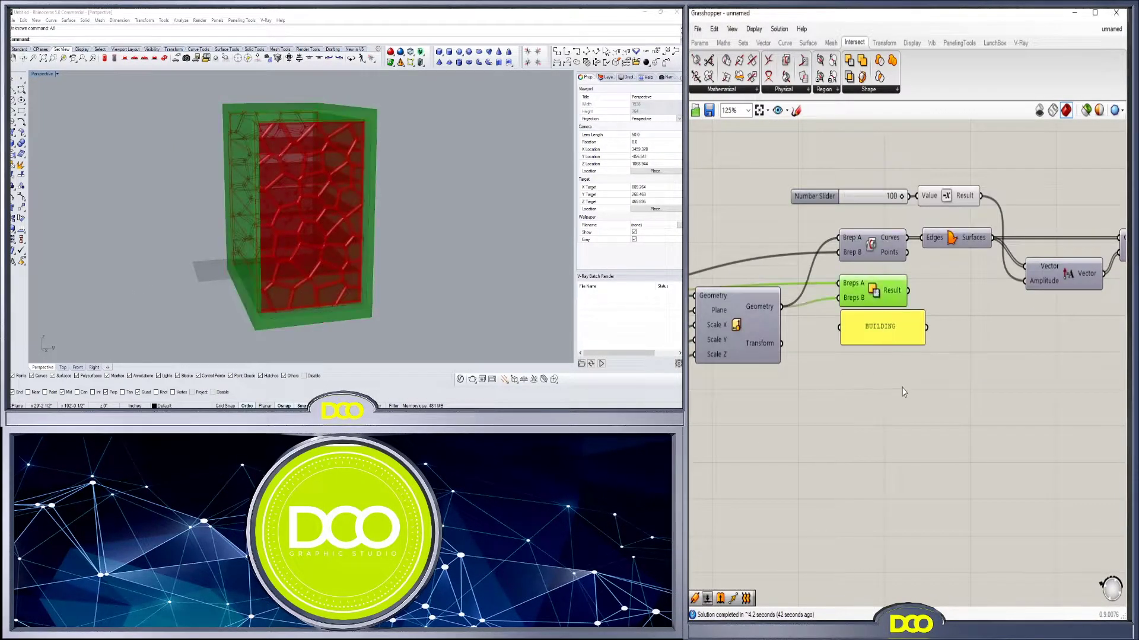
pyautogui.doubleClick(902, 391)
pyautogui.write('C')
pyautogui.click(927, 376)
pyautogui.moveTo(932, 379); pyautogui.dragTo(1012, 381)
# Add a Colour Swatch to the Custom Preview's Shader input and feed the building's solid difference Result into its Geometry input
pyautogui.doubleClick(889, 404)
pyautogui.write('SWA')
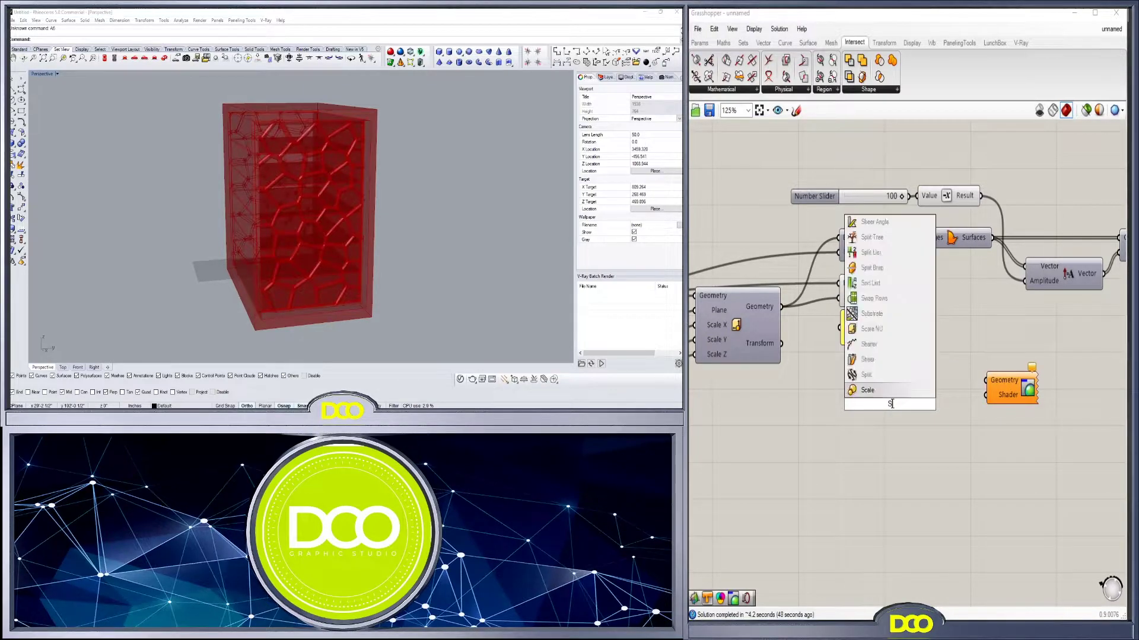
pyautogui.click(878, 359)
pyautogui.moveTo(926, 403); pyautogui.dragTo(985, 394)
pyautogui.moveTo(908, 291); pyautogui.dragTo(986, 380)
# Arrange the Custom Preview and Colour Swatch under the BUILDING panel and place a copy of the pair below the FACADE GLAZING Extrusion
pyautogui.moveTo(996, 460); pyautogui.dragTo(907, 392)
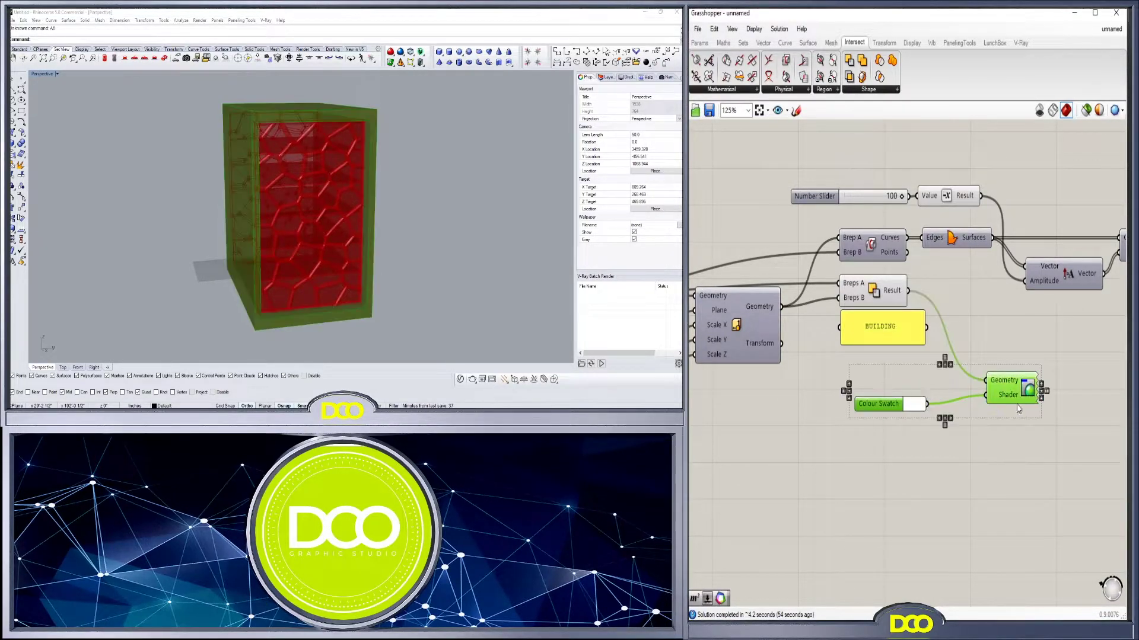
pyautogui.moveTo(1004, 400); pyautogui.dragTo(968, 366)
pyautogui.click(1000, 407)
pyautogui.moveTo(844, 371); pyautogui.dragTo(851, 369)
pyautogui.moveTo(1003, 408); pyautogui.dragTo(926, 365)
pyautogui.moveTo(970, 355)
pyautogui.mouseDown()
pyautogui.moveTo(1021, 338)
pyautogui.moveTo(964, 358)
pyautogui.moveTo(975, 348)
pyautogui.mouseUp()
pyautogui.click(1009, 389)
pyautogui.scroll(-3, 1009, 390)
pyautogui.moveTo(1035, 410); pyautogui.dragTo(929, 383, button='right')
pyautogui.moveTo(894, 368); pyautogui.dragTo(868, 348)
# Feed the FACADE GLAZING Extrusion output into the Geometry input of the copied Custom Preview
pyautogui.scroll(6, 872, 350)
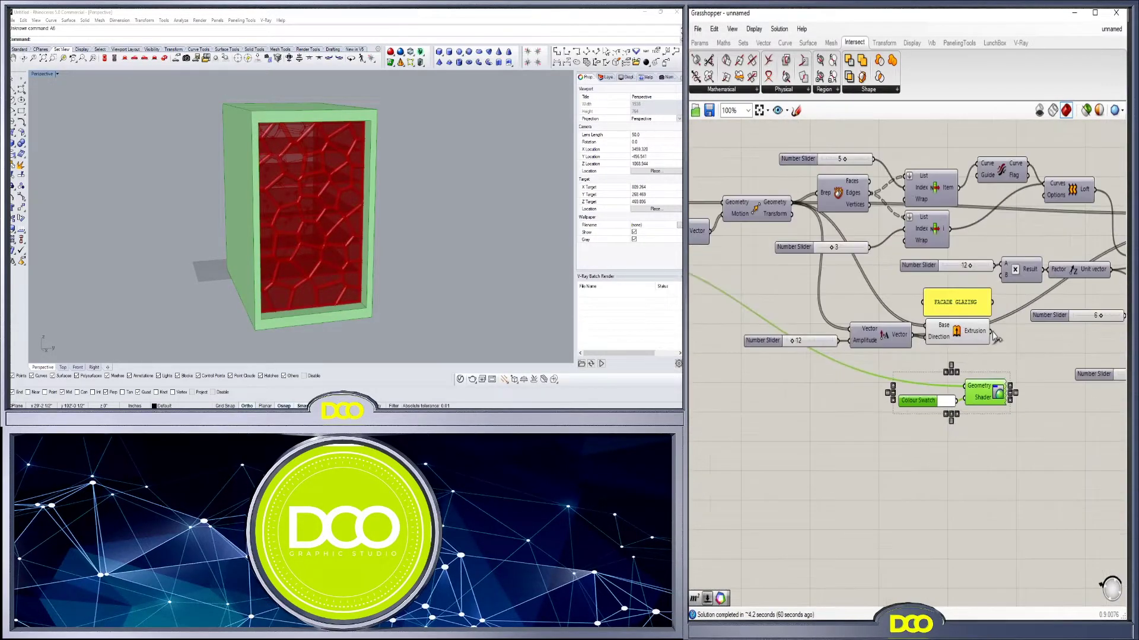
pyautogui.click(931, 402)
pyautogui.click(908, 333)
pyautogui.moveTo(949, 321); pyautogui.dragTo(946, 320, button='right')
pyautogui.click(959, 278)
pyautogui.click(960, 306)
# Set the facade glazing's Colour Swatch to a light blue
pyautogui.click(937, 404)
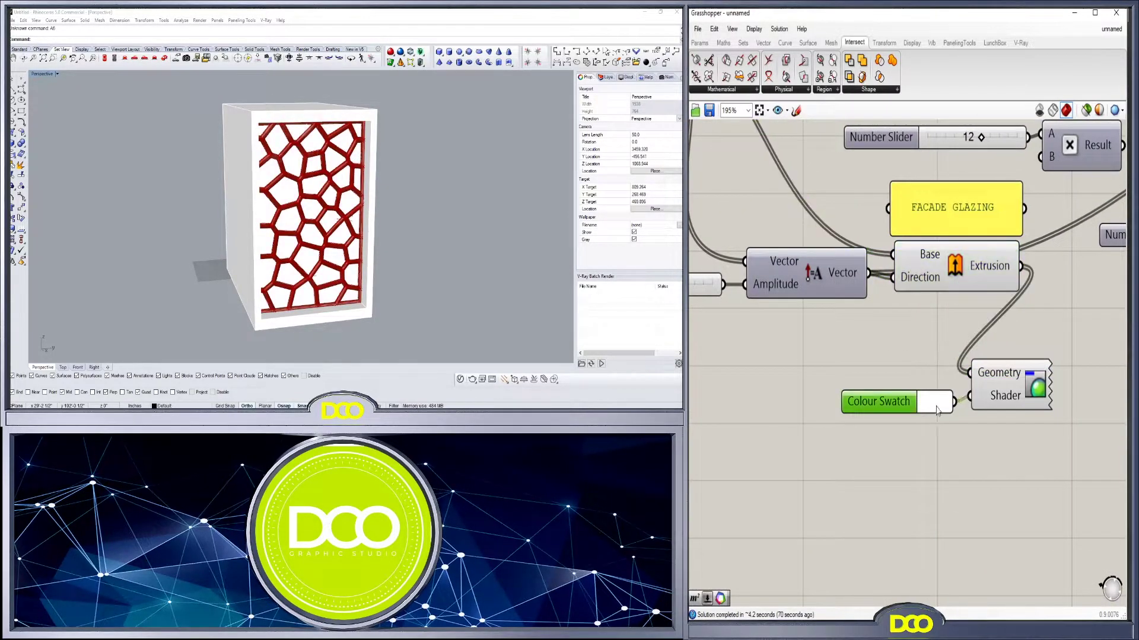
pyautogui.click(988, 438)
pyautogui.moveTo(970, 525); pyautogui.dragTo(1002, 523)
pyautogui.click(1012, 427)
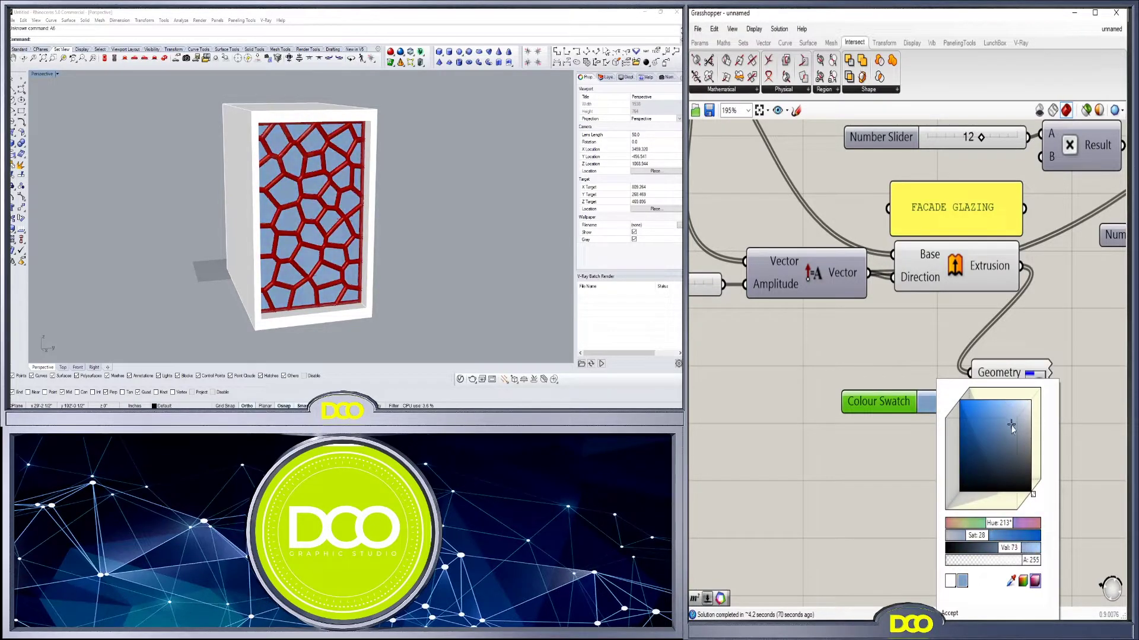
pyautogui.moveTo(1008, 422)
pyautogui.mouseDown()
pyautogui.moveTo(999, 432)
pyautogui.moveTo(1003, 424)
pyautogui.mouseUp()
pyautogui.moveTo(1003, 524); pyautogui.dragTo(999, 526)
pyautogui.moveTo(1003, 433); pyautogui.dragTo(1002, 426)
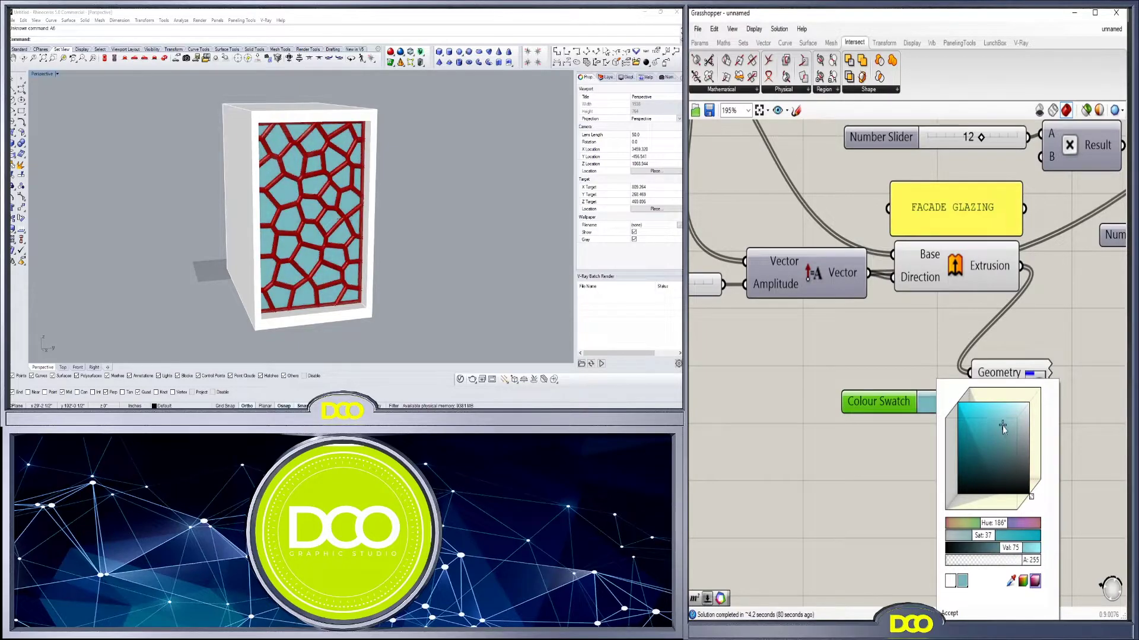
pyautogui.moveTo(990, 523); pyautogui.dragTo(994, 522)
pyautogui.click(1068, 509)
# Copy the glazing's Custom Preview and Colour Swatch beside the FLOORS Move component and connect the Move's Geometry to the preview
pyautogui.scroll(-2, 1062, 509)
pyautogui.moveTo(1051, 509); pyautogui.dragTo(889, 490, button='right')
pyautogui.moveTo(889, 490); pyautogui.dragTo(821, 420)
pyautogui.moveTo(863, 417); pyautogui.dragTo(821, 399)
pyautogui.scroll(-2, 865, 445)
pyautogui.keyDown('alt'); pyautogui.moveTo(784, 400); pyautogui.dragTo(1091, 409); pyautogui.keyUp('alt')
pyautogui.scroll(3, 1076, 391)
pyautogui.moveTo(1069, 351); pyautogui.dragTo(1061, 414)
pyautogui.moveTo(1092, 453); pyautogui.dragTo(952, 454, button='right')
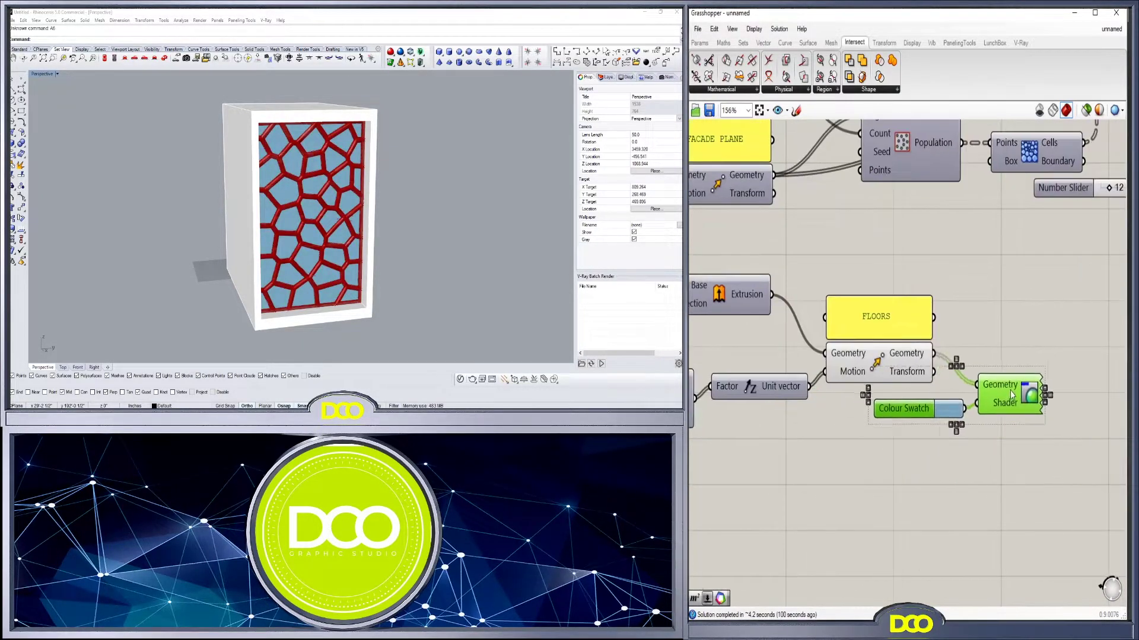
# Set the floors' Colour Swatch to a dark grey
pyautogui.scroll(1, 960, 421)
pyautogui.click(932, 413)
pyautogui.moveTo(1004, 427); pyautogui.dragTo(1013, 463)
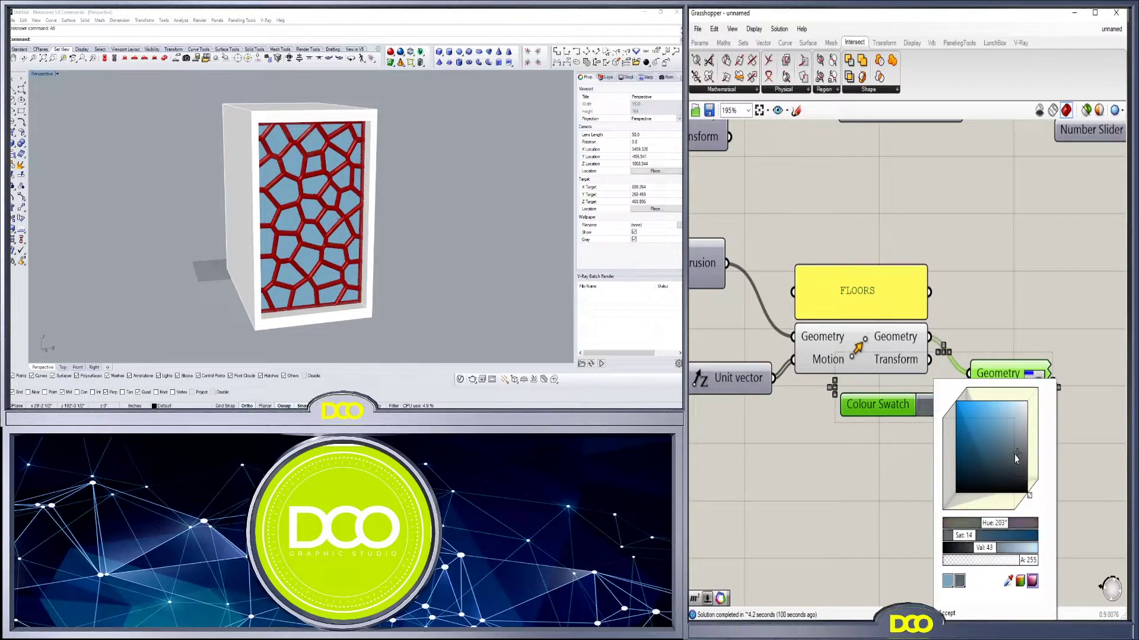
pyautogui.click(1090, 510)
# Copy the floors' Custom Preview and Colour Swatch beside the SKIN PATTERN Pipe and connect the Pipe output to the preview's Geometry
pyautogui.scroll(-4, 1091, 513)
pyautogui.moveTo(1090, 512); pyautogui.dragTo(898, 453, button='right')
pyautogui.moveTo(893, 450); pyautogui.dragTo(826, 399)
pyautogui.keyDown('alt'); pyautogui.moveTo(817, 409); pyautogui.dragTo(1038, 310); pyautogui.keyUp('alt')
pyautogui.moveTo(1051, 269); pyautogui.dragTo(1074, 297)
pyautogui.scroll(2, 1060, 310)
# Set the skin pattern's Colour Swatch to near-black and check the coloured facade from several angles
pyautogui.click(1060, 310)
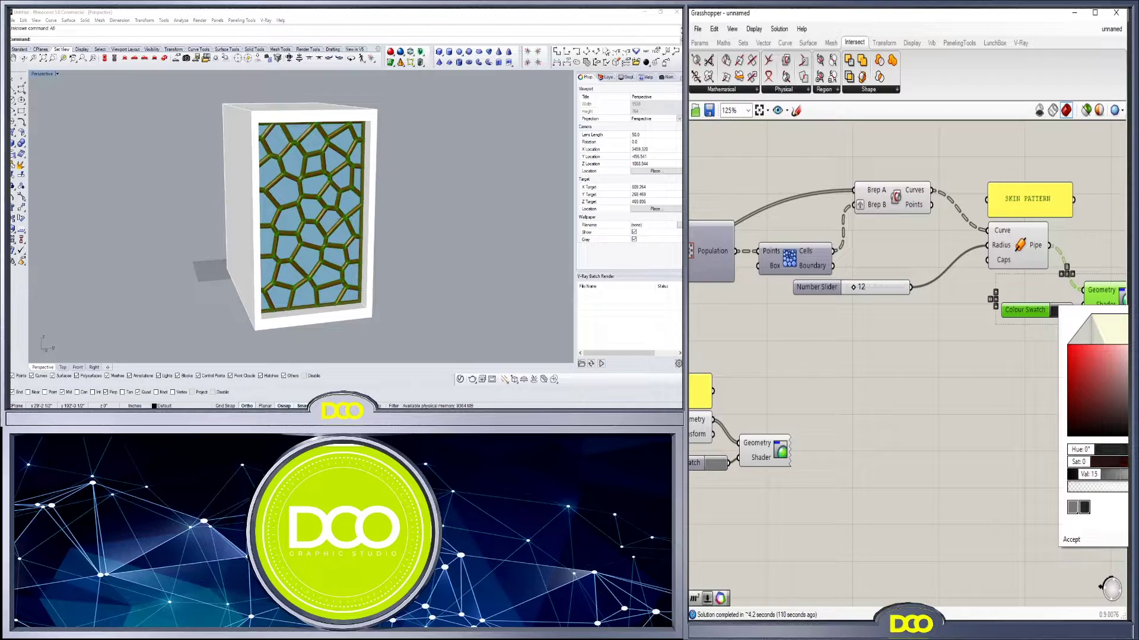
pyautogui.click(1027, 451)
pyautogui.moveTo(480, 208); pyautogui.dragTo(404, 220, button='right')
pyautogui.scroll(3, 355, 218)
pyautogui.scroll(-7, 332, 219)
pyautogui.moveTo(332, 218); pyautogui.dragTo(429, 207, button='right')
pyautogui.scroll(4, 429, 204)
pyautogui.scroll(3, 267, 185)
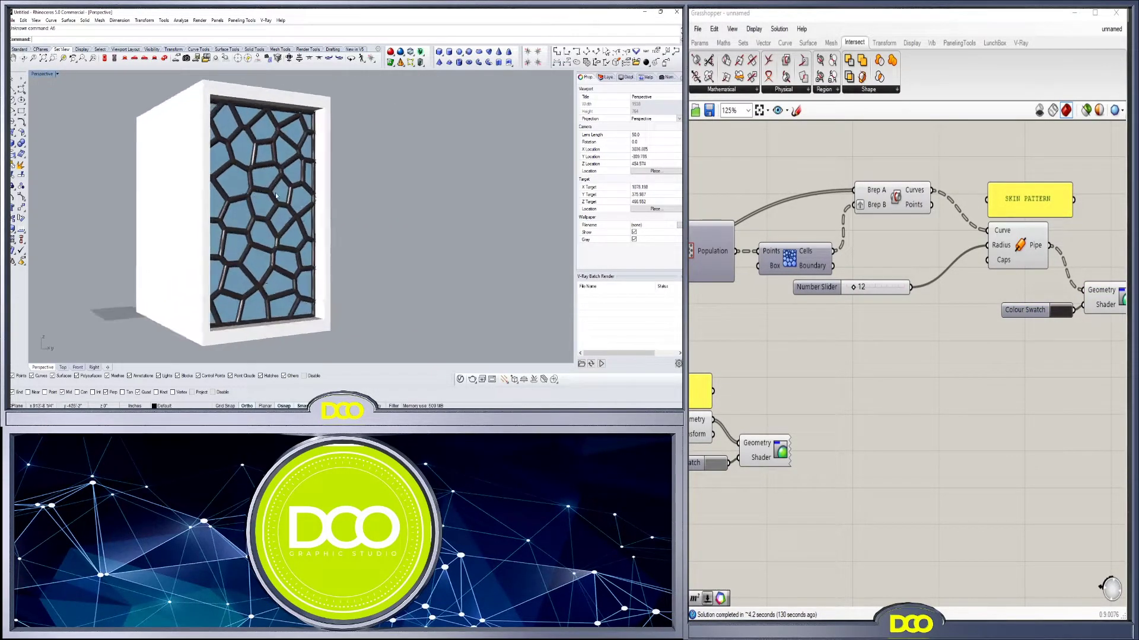
# Turn off the facade glazing's previews and set the perspective viewport to the DCO_PRESENTATION SHADED display mode
pyautogui.click(893, 339)
pyautogui.scroll(-4, 894, 339)
pyautogui.moveTo(894, 339); pyautogui.dragTo(1027, 288, button='right')
pyautogui.moveTo(427, 231)
pyautogui.mouseDown(button='right')
pyautogui.moveTo(285, 190)
pyautogui.moveTo(267, 202)
pyautogui.mouseUp(button='right')
pyautogui.click(57, 74)
pyautogui.click(68, 167)
pyautogui.click(57, 75)
pyautogui.click(68, 172)
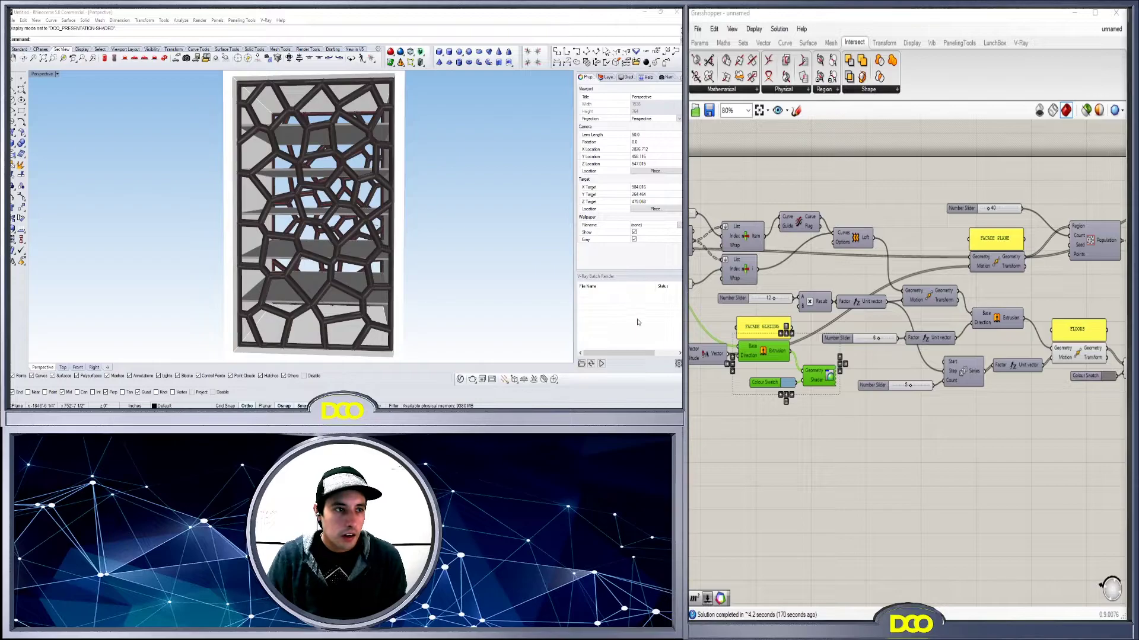
# Examine the shaded facade from several angles and review the floor and facade glazing sliders in the definition
pyautogui.moveTo(301, 268); pyautogui.dragTo(380, 233, button='right')
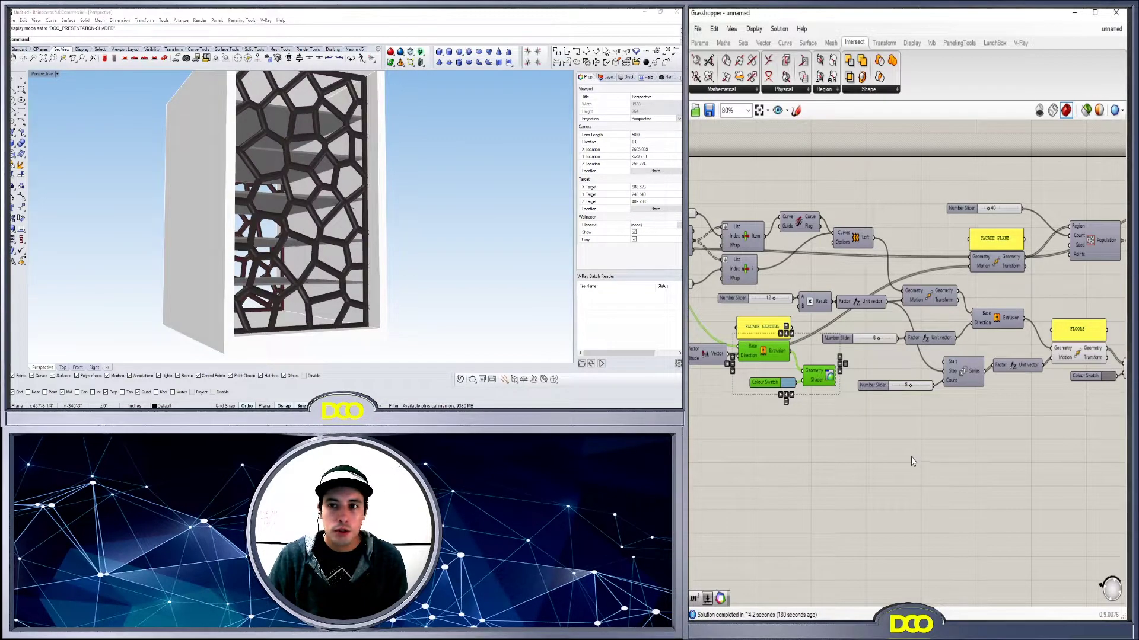
pyautogui.scroll(-6, 912, 461)
pyautogui.scroll(5, 798, 505)
pyautogui.moveTo(461, 285); pyautogui.dragTo(338, 279, button='right')
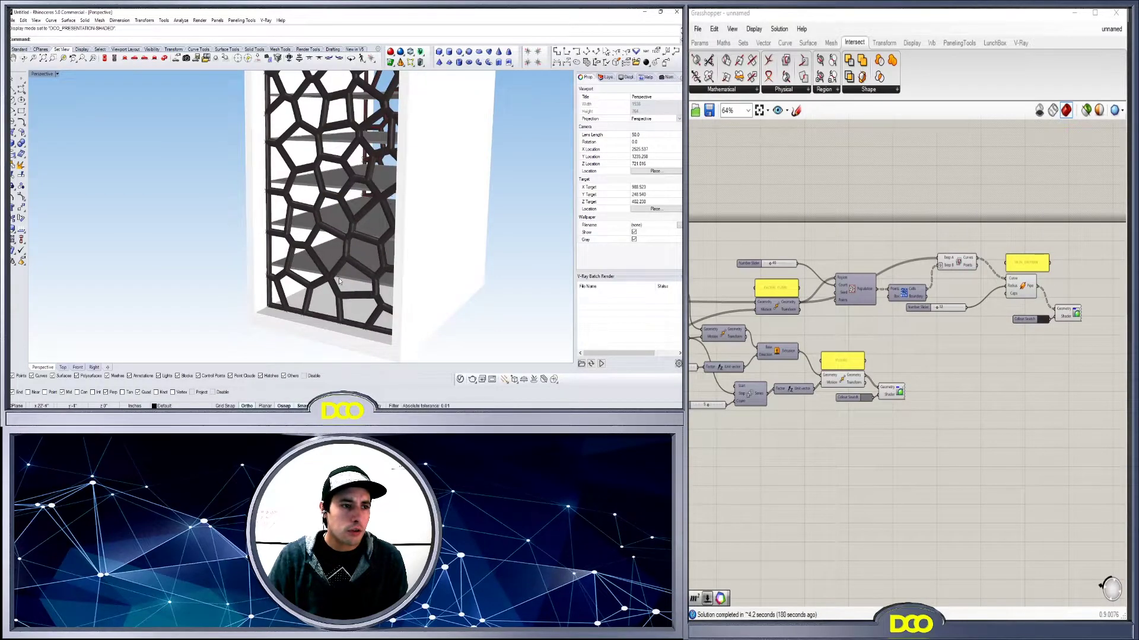
pyautogui.moveTo(763, 464); pyautogui.dragTo(917, 451, button='right')
pyautogui.scroll(3, 1023, 343)
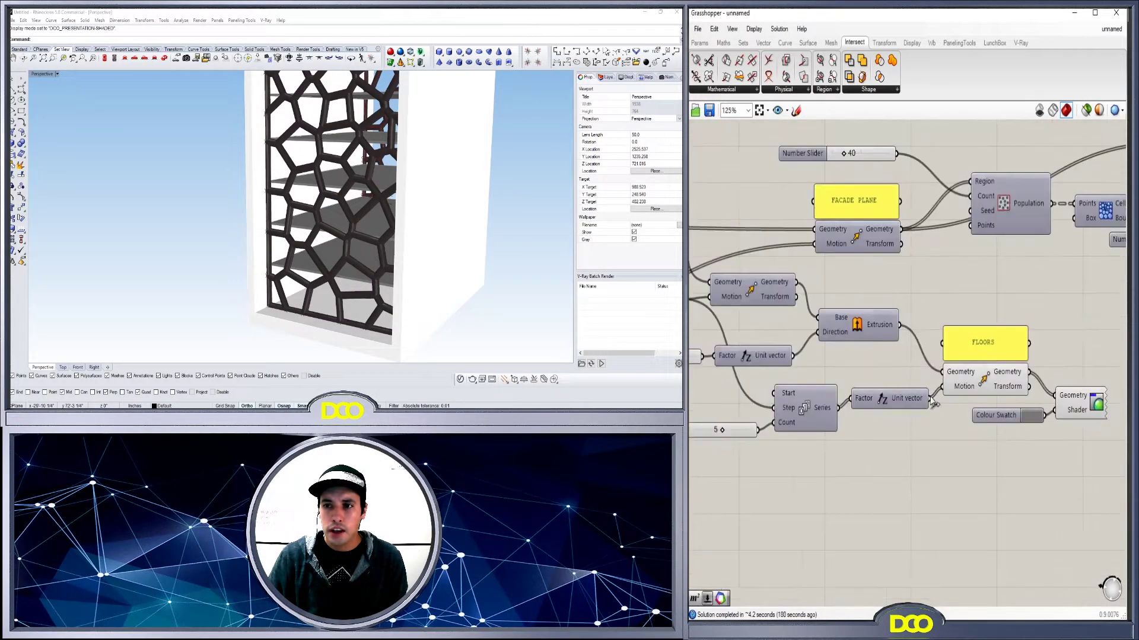
pyautogui.moveTo(877, 388); pyautogui.dragTo(1081, 325, button='right')
pyautogui.scroll(3, 952, 354)
pyautogui.scroll(-4, 926, 377)
pyautogui.scroll(2, 859, 405)
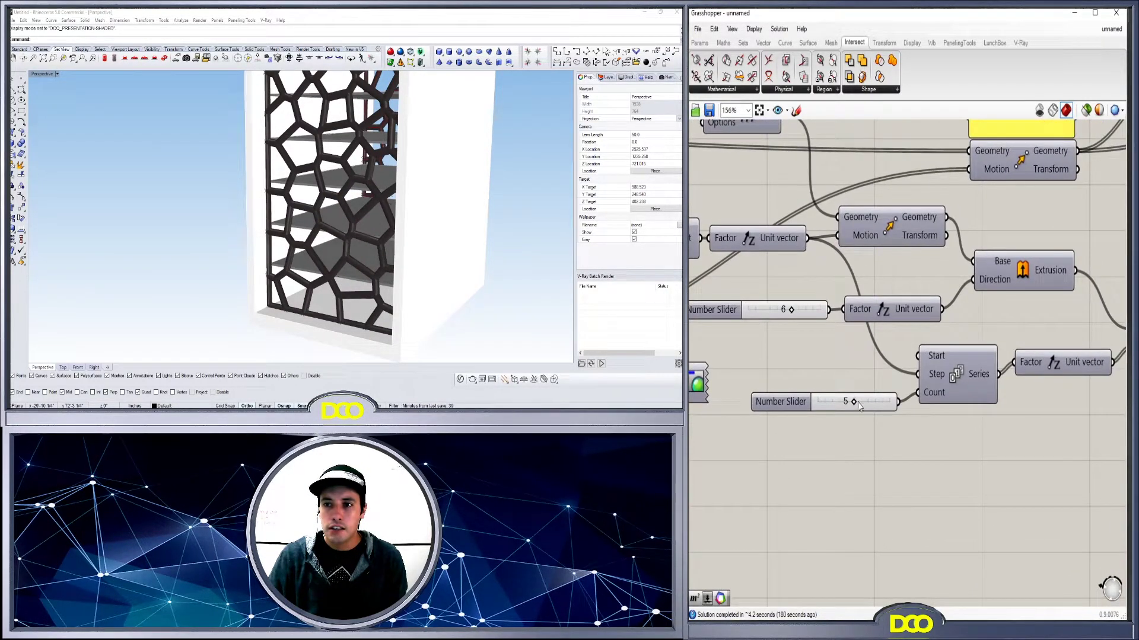
pyautogui.moveTo(816, 367); pyautogui.dragTo(1008, 400, button='right')
pyautogui.scroll(-2, 1008, 400)
pyautogui.scroll(3, 870, 328)
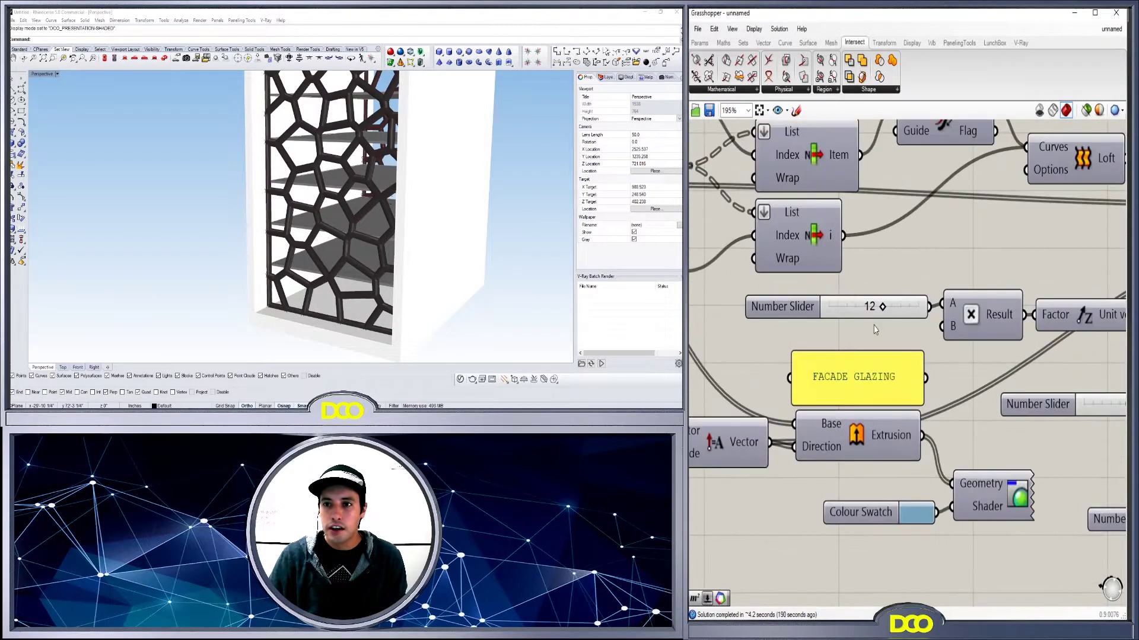
pyautogui.moveTo(881, 307)
pyautogui.mouseDown()
pyautogui.moveTo(867, 307)
pyautogui.moveTo(882, 308)
pyautogui.mouseUp()
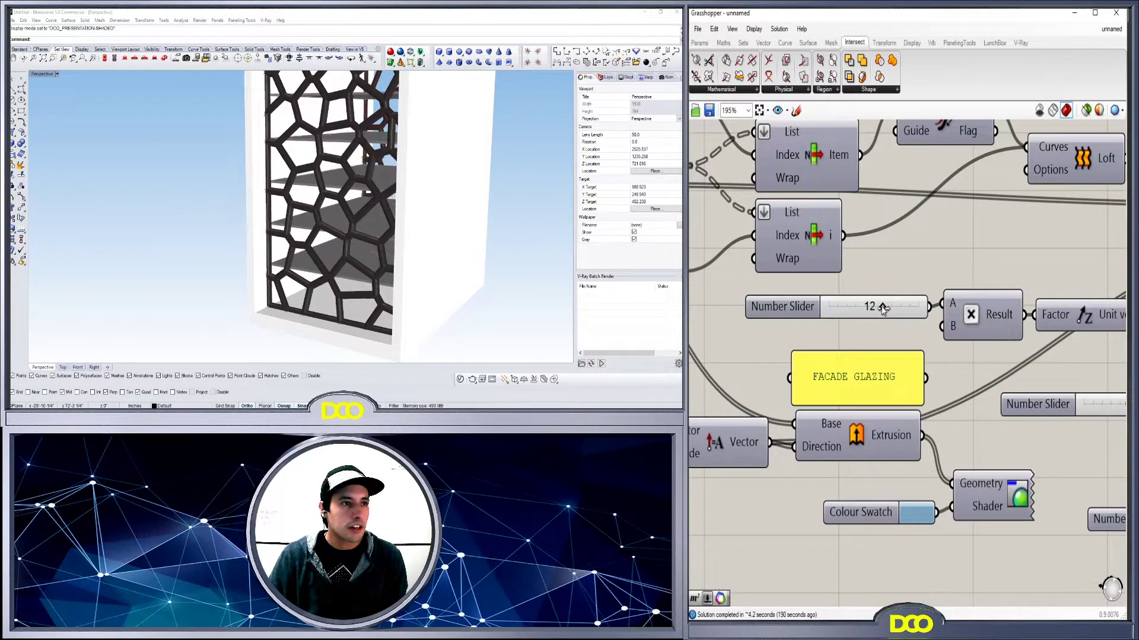
pyautogui.scroll(-4, 864, 338)
pyautogui.moveTo(864, 338); pyautogui.dragTo(945, 362, button='right')
pyautogui.scroll(3, 962, 363)
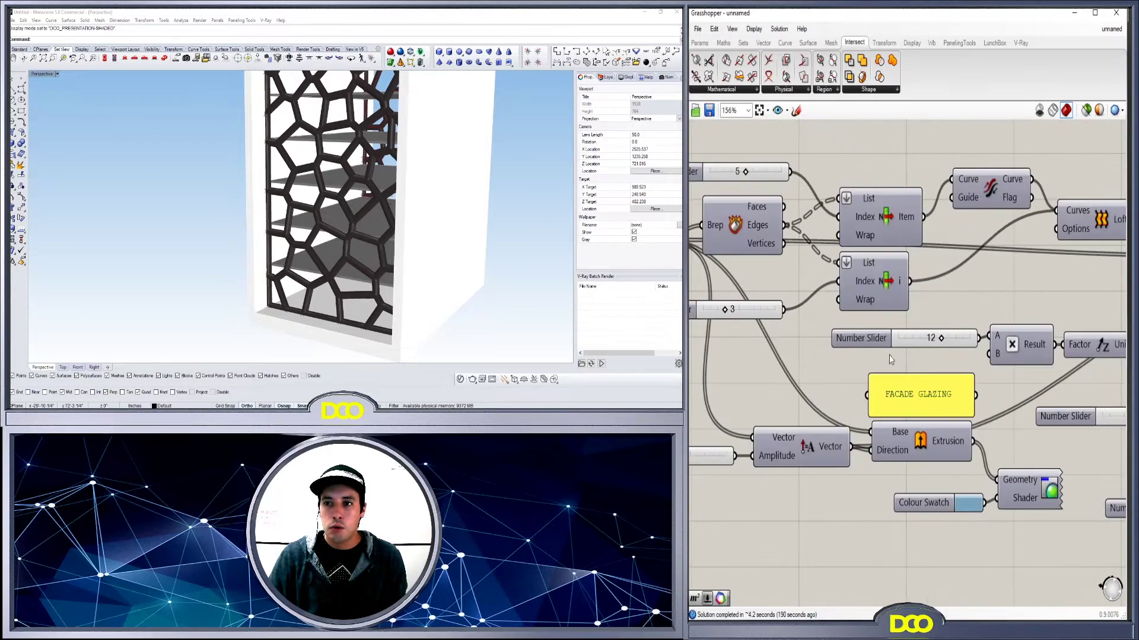
pyautogui.moveTo(810, 362); pyautogui.dragTo(946, 392, button='right')
pyautogui.scroll(3, 887, 433)
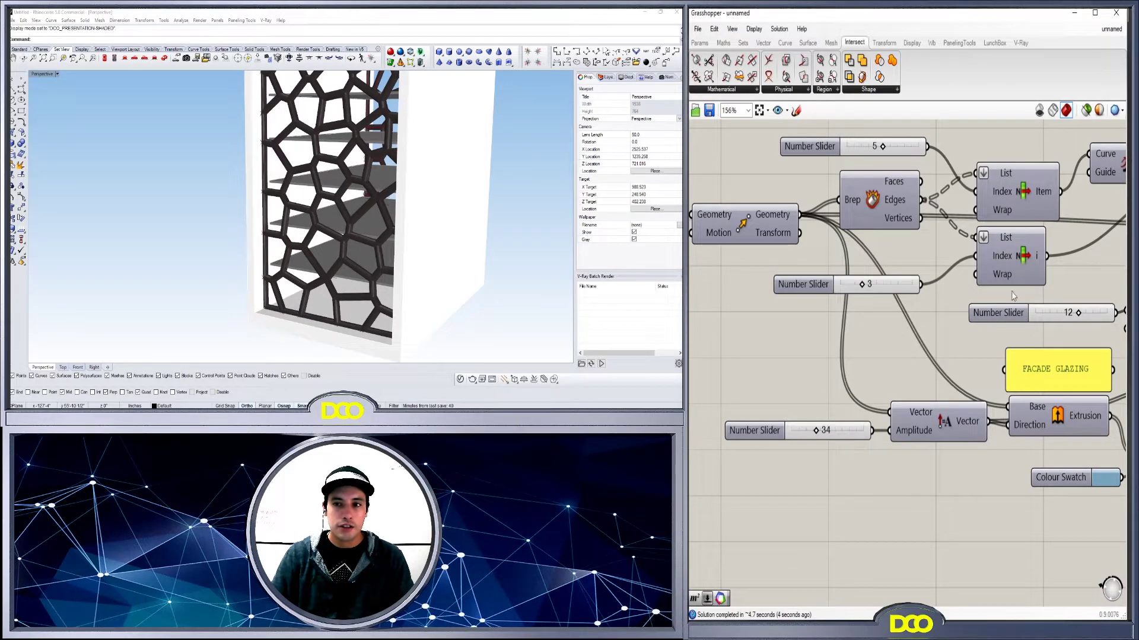
# Examine the whole patterned building and trace the full definition across its building, glazing, floor and skin pattern groups
pyautogui.scroll(-4, 518, 233)
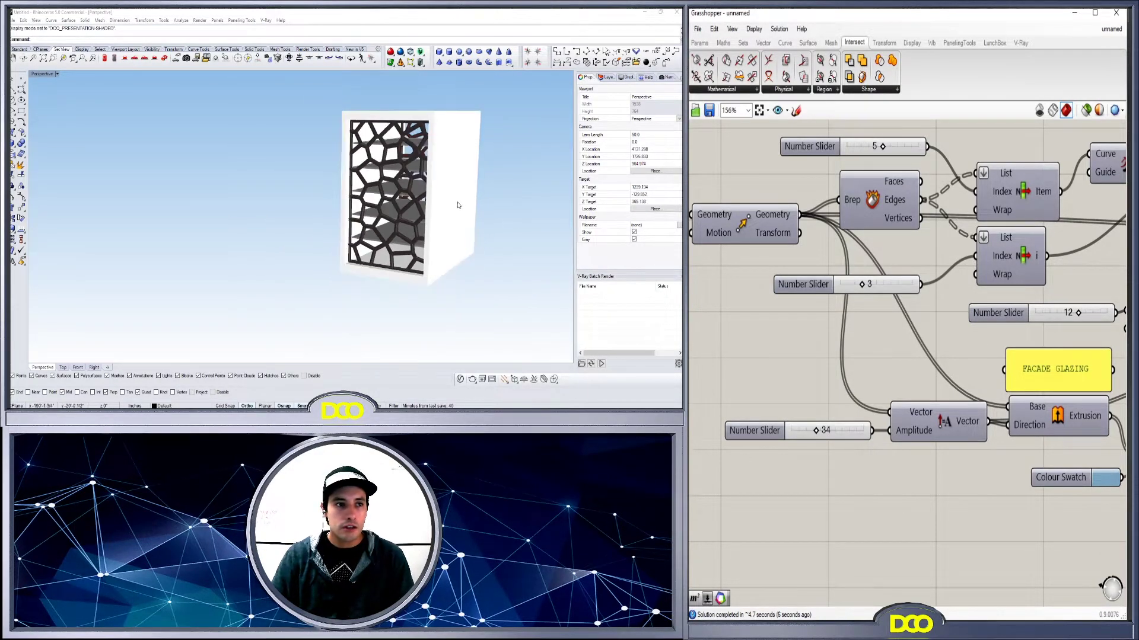
pyautogui.moveTo(395, 208); pyautogui.dragTo(442, 188, button='right')
pyautogui.scroll(5, 360, 175)
pyautogui.moveTo(362, 172)
pyautogui.mouseDown(button='right')
pyautogui.moveTo(391, 163)
pyautogui.moveTo(347, 169)
pyautogui.mouseUp(button='right')
pyautogui.scroll(-8, 906, 477)
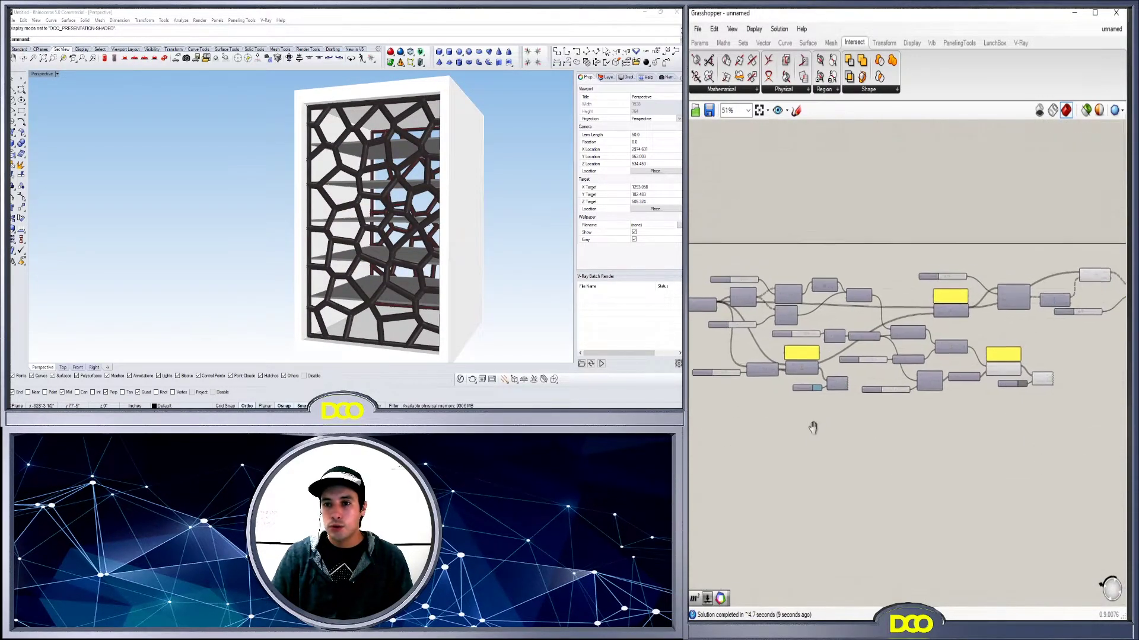
pyautogui.scroll(2, 981, 358)
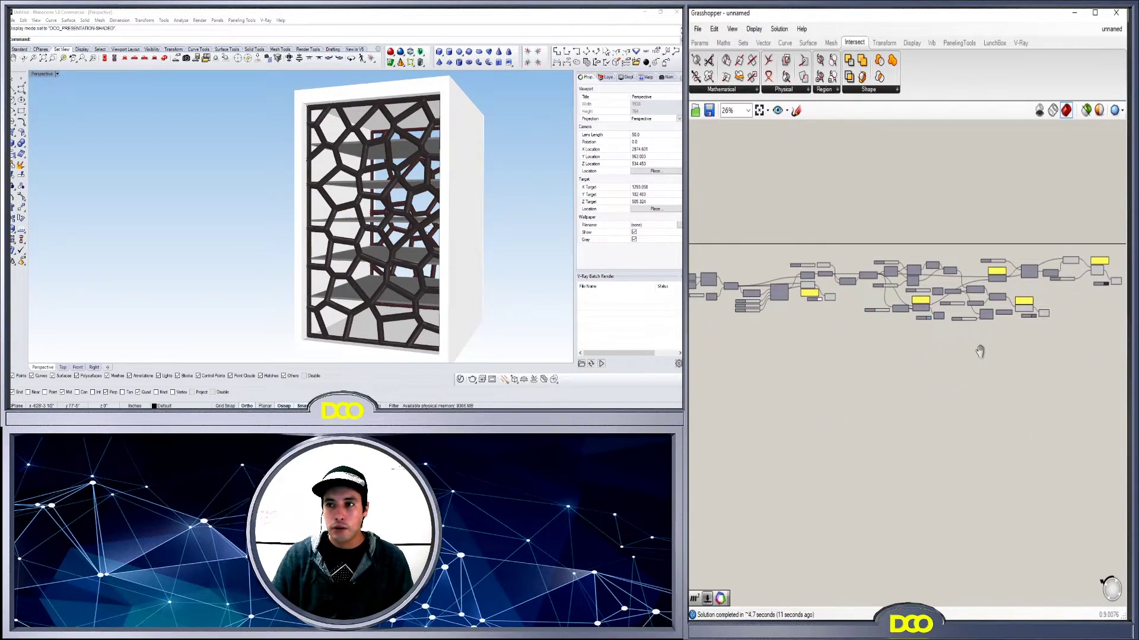
pyautogui.scroll(3, 1039, 309)
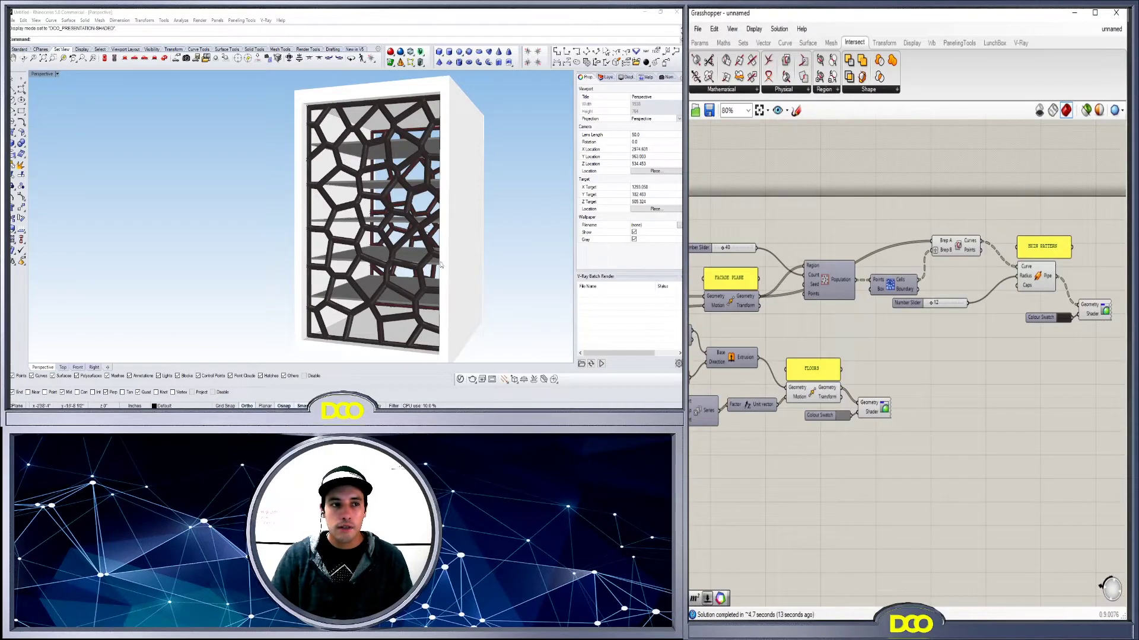
pyautogui.moveTo(466, 267); pyautogui.dragTo(425, 255, button='right')
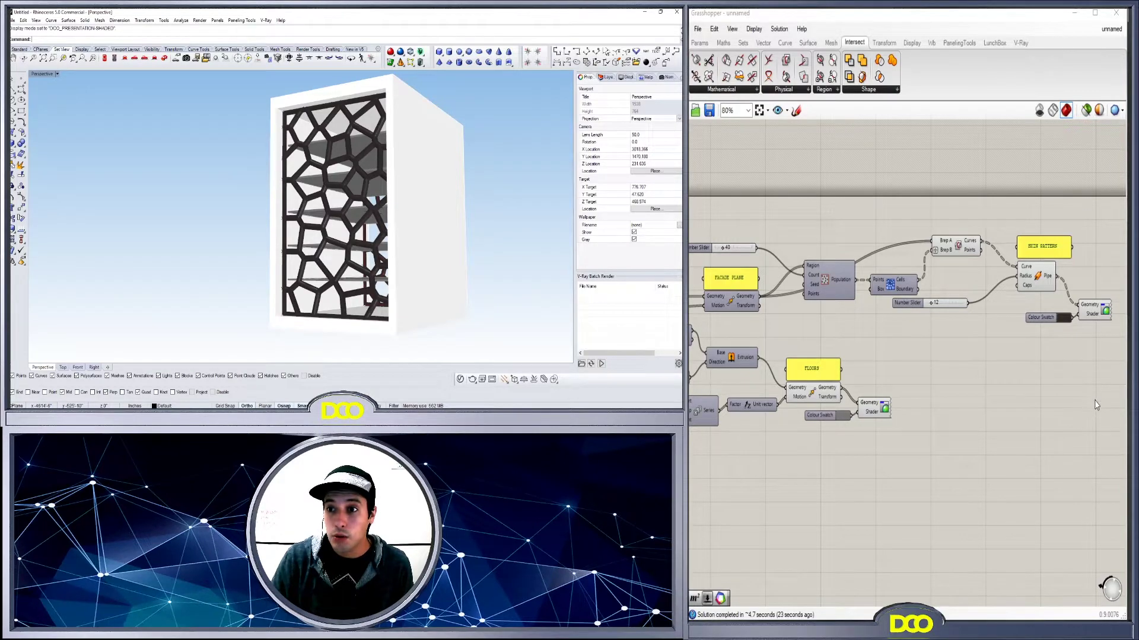
pyautogui.scroll(-6, 892, 352)
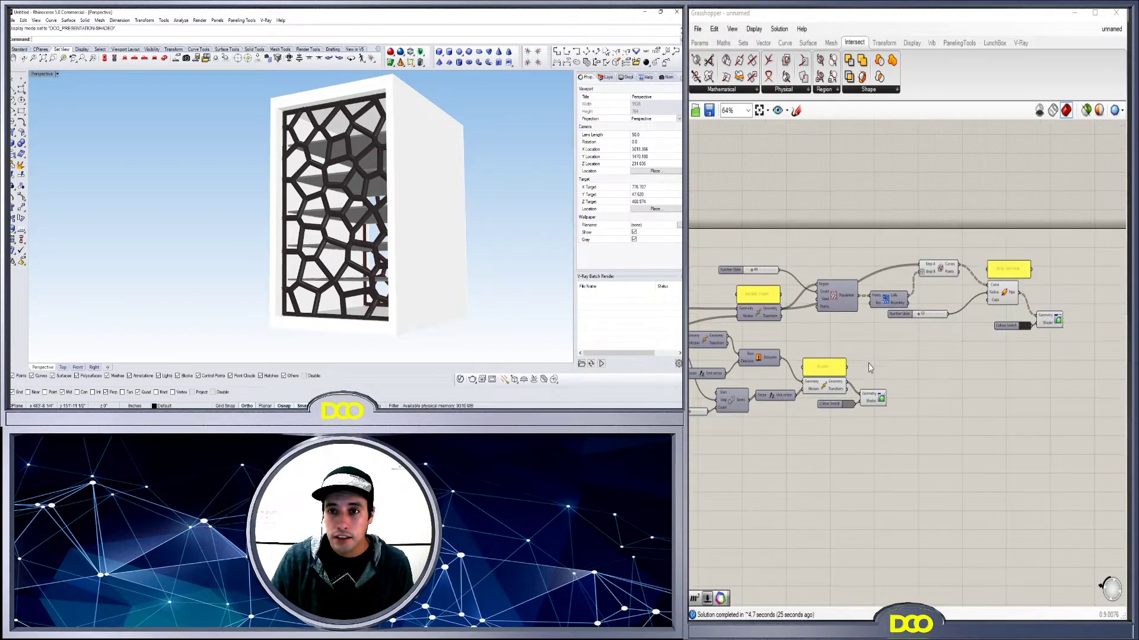
pyautogui.scroll(4, 790, 298)
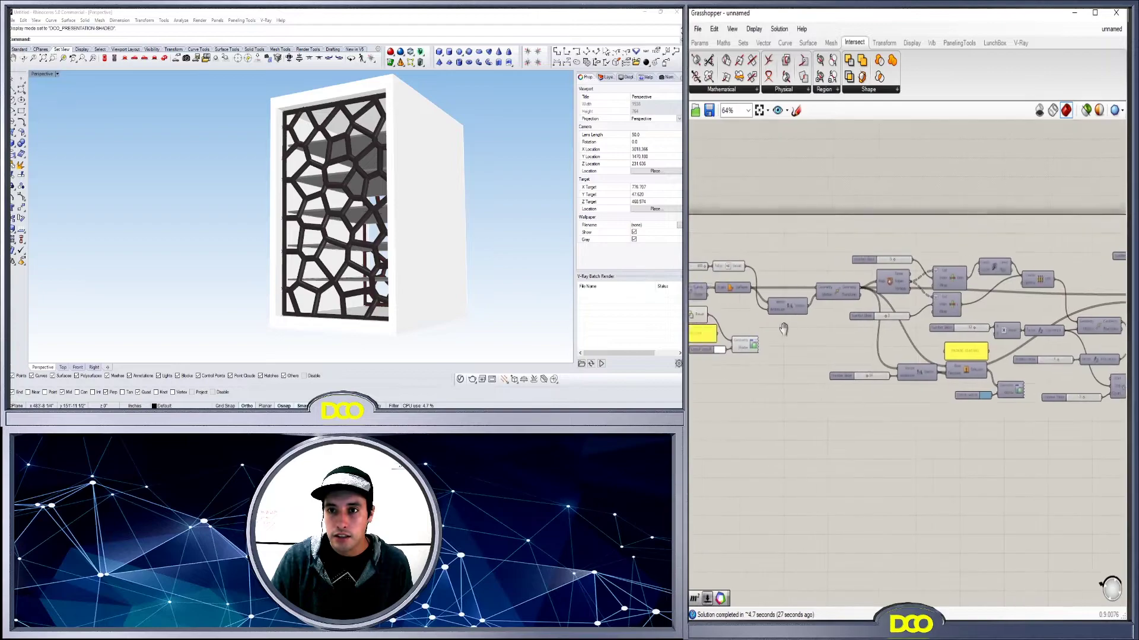
pyautogui.moveTo(920, 378); pyautogui.dragTo(784, 373, button='right')
pyautogui.moveTo(865, 419); pyautogui.dragTo(660, 422, button='right')
pyautogui.moveTo(986, 394); pyautogui.dragTo(846, 406, button='right')
pyautogui.moveTo(978, 321); pyautogui.dragTo(946, 351, button='right')
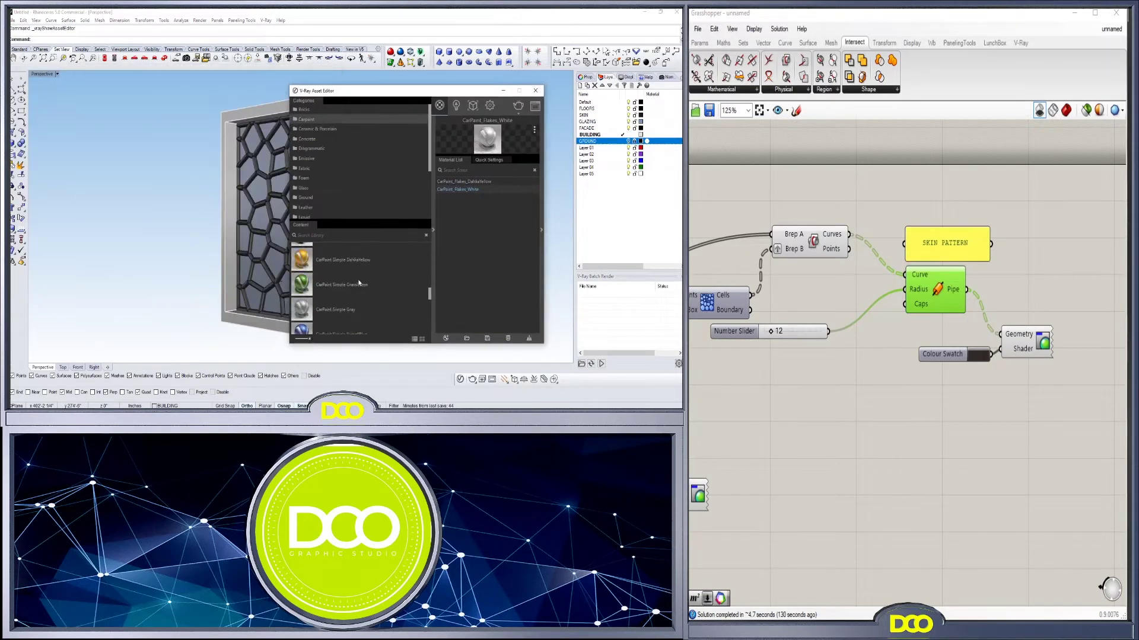
# Browse the V-Ray material library for materials for the building model
pyautogui.scroll(1, 368, 310)
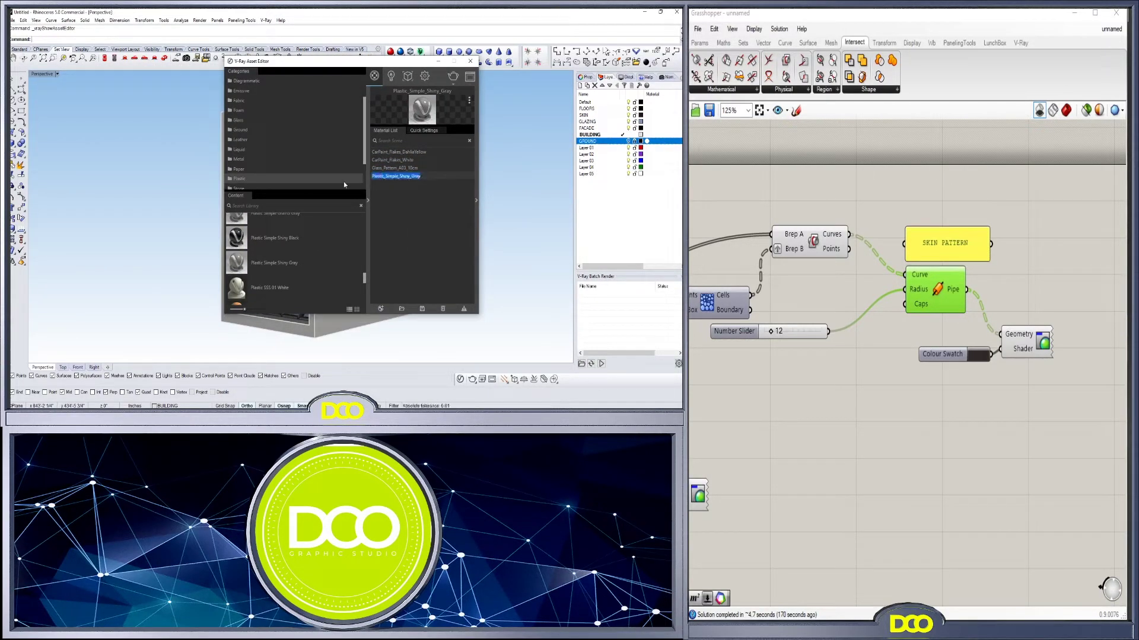